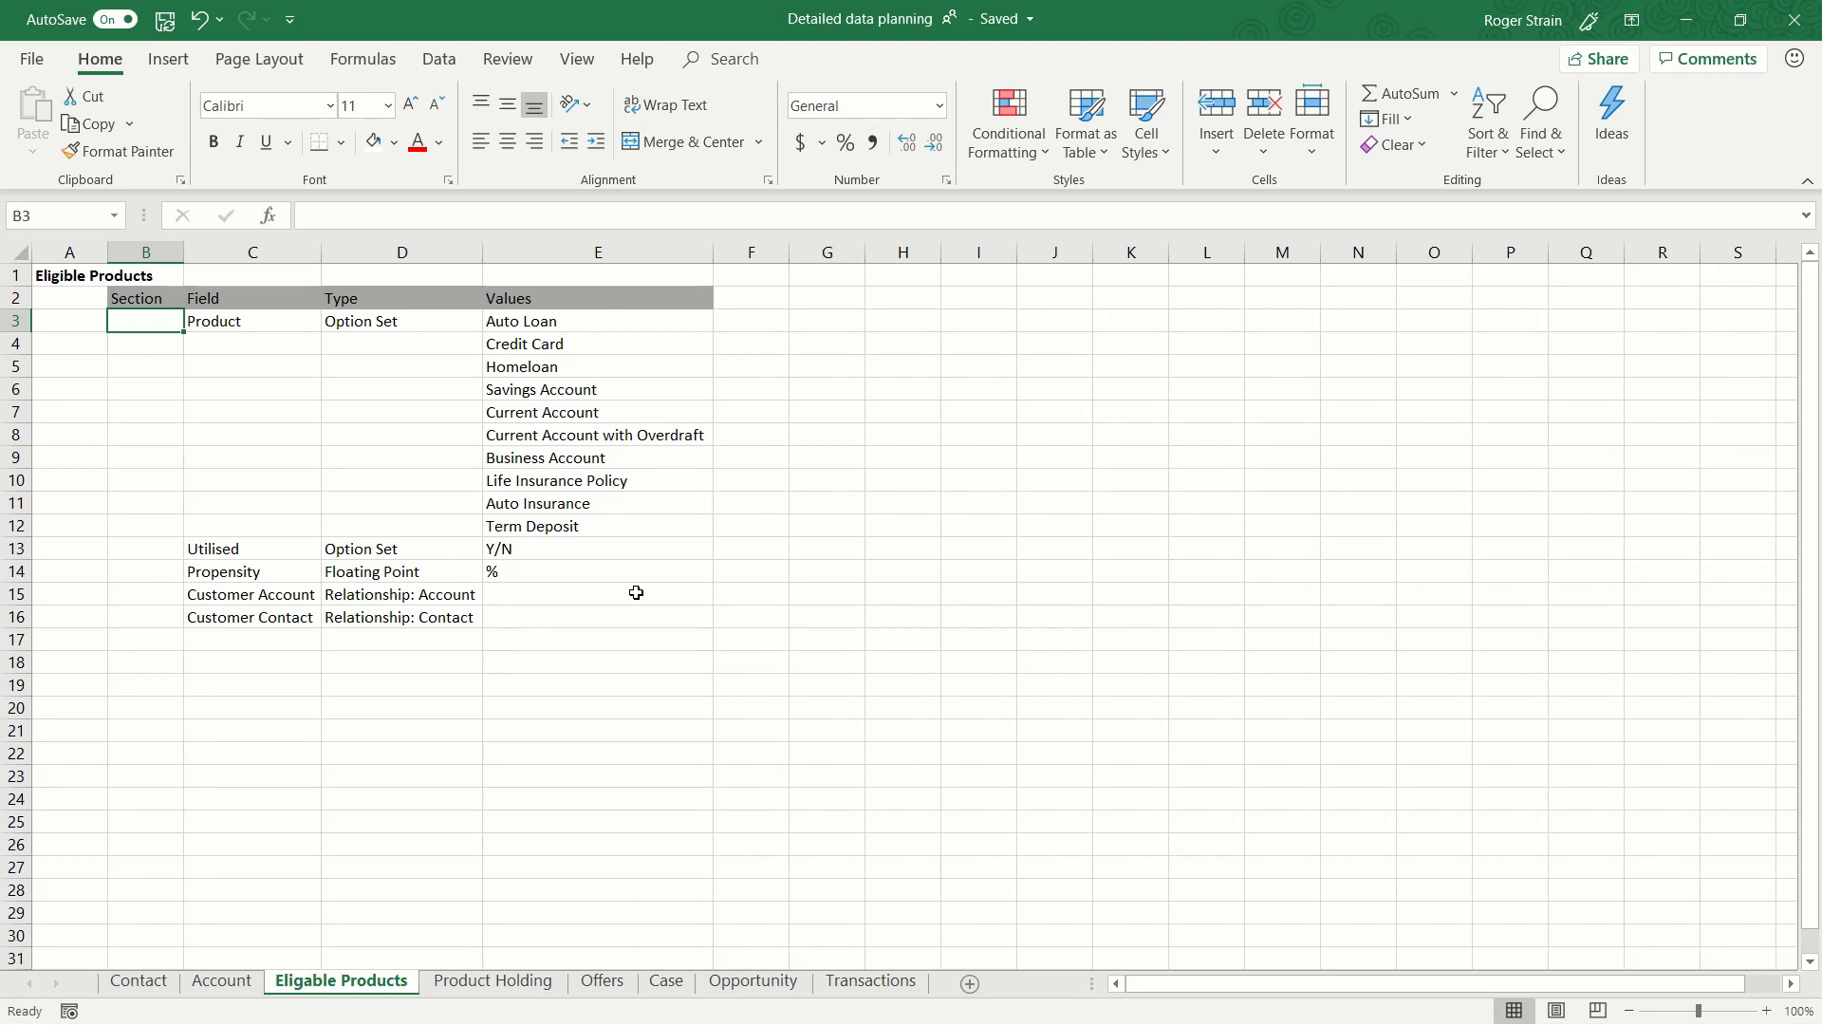
Review the planned fields on the Contact sheet, including the KYC section, and on the Account, Eligable Products and Product Holding sheets.
{"action": "left_click", "coordinate": [139, 982]}
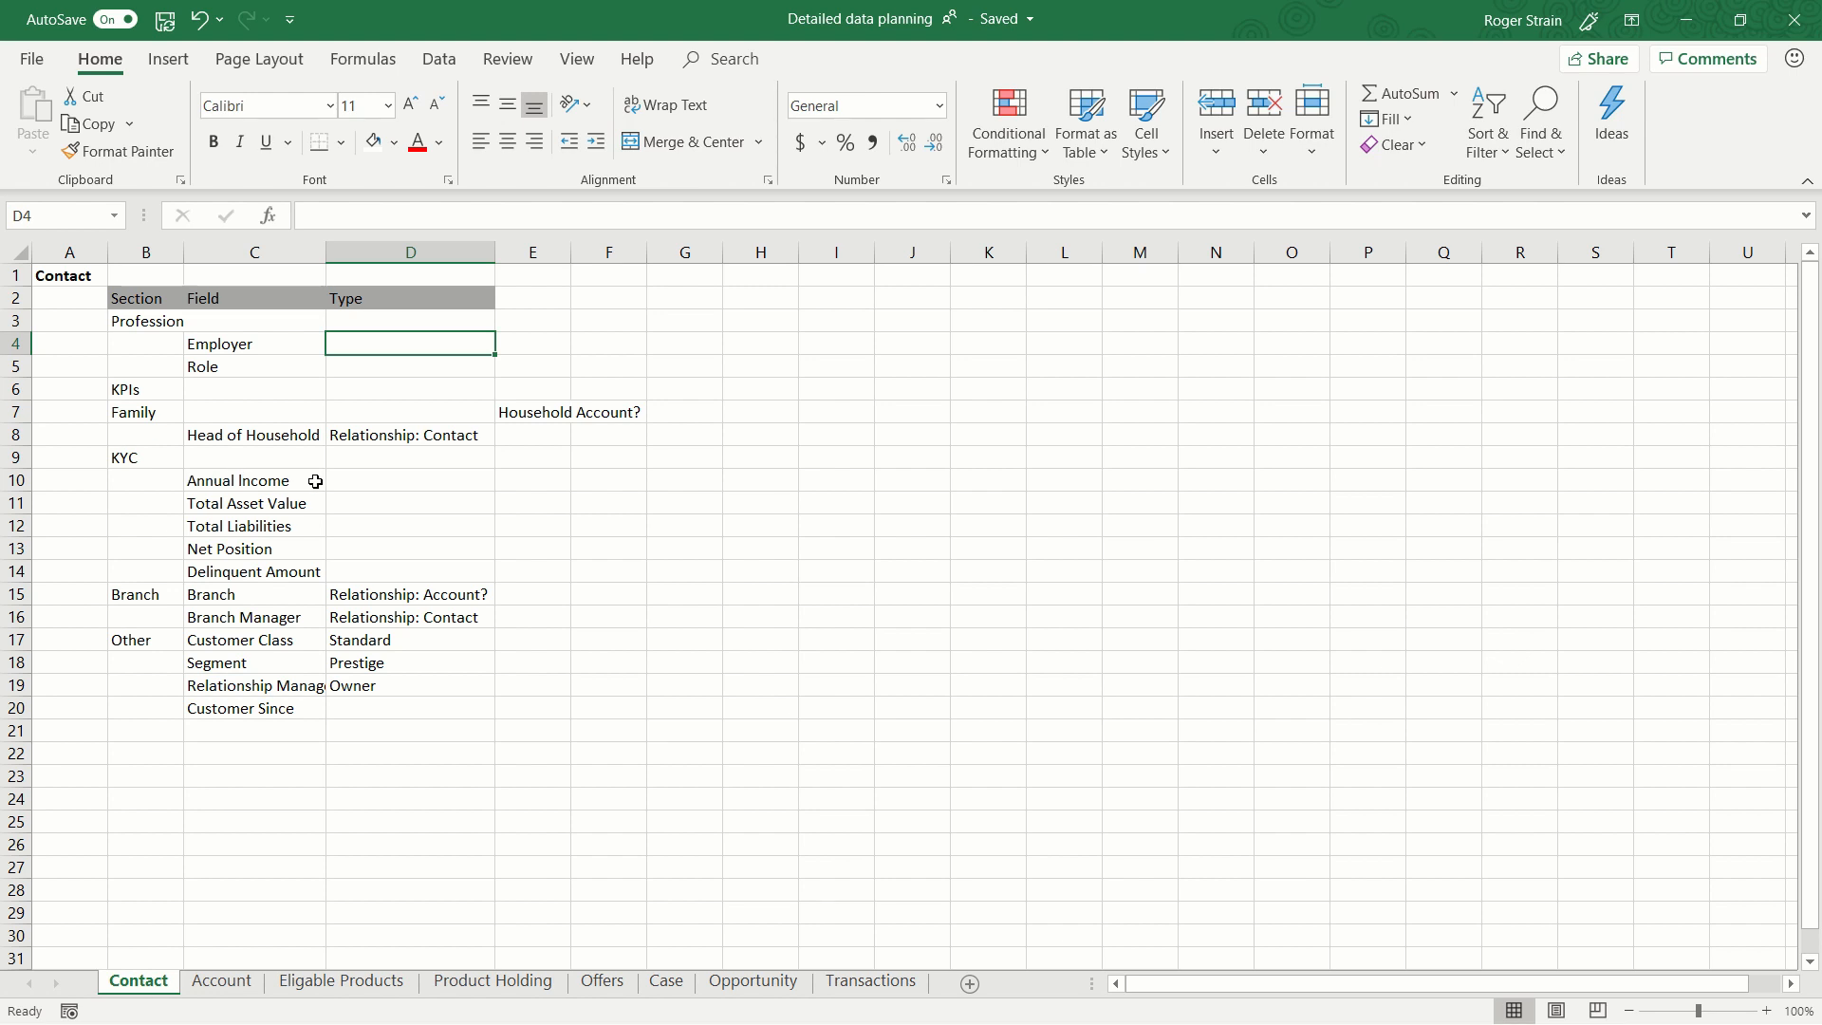
{"action": "left_click", "coordinate": [207, 500]}
{"action": "left_click", "coordinate": [207, 524]}
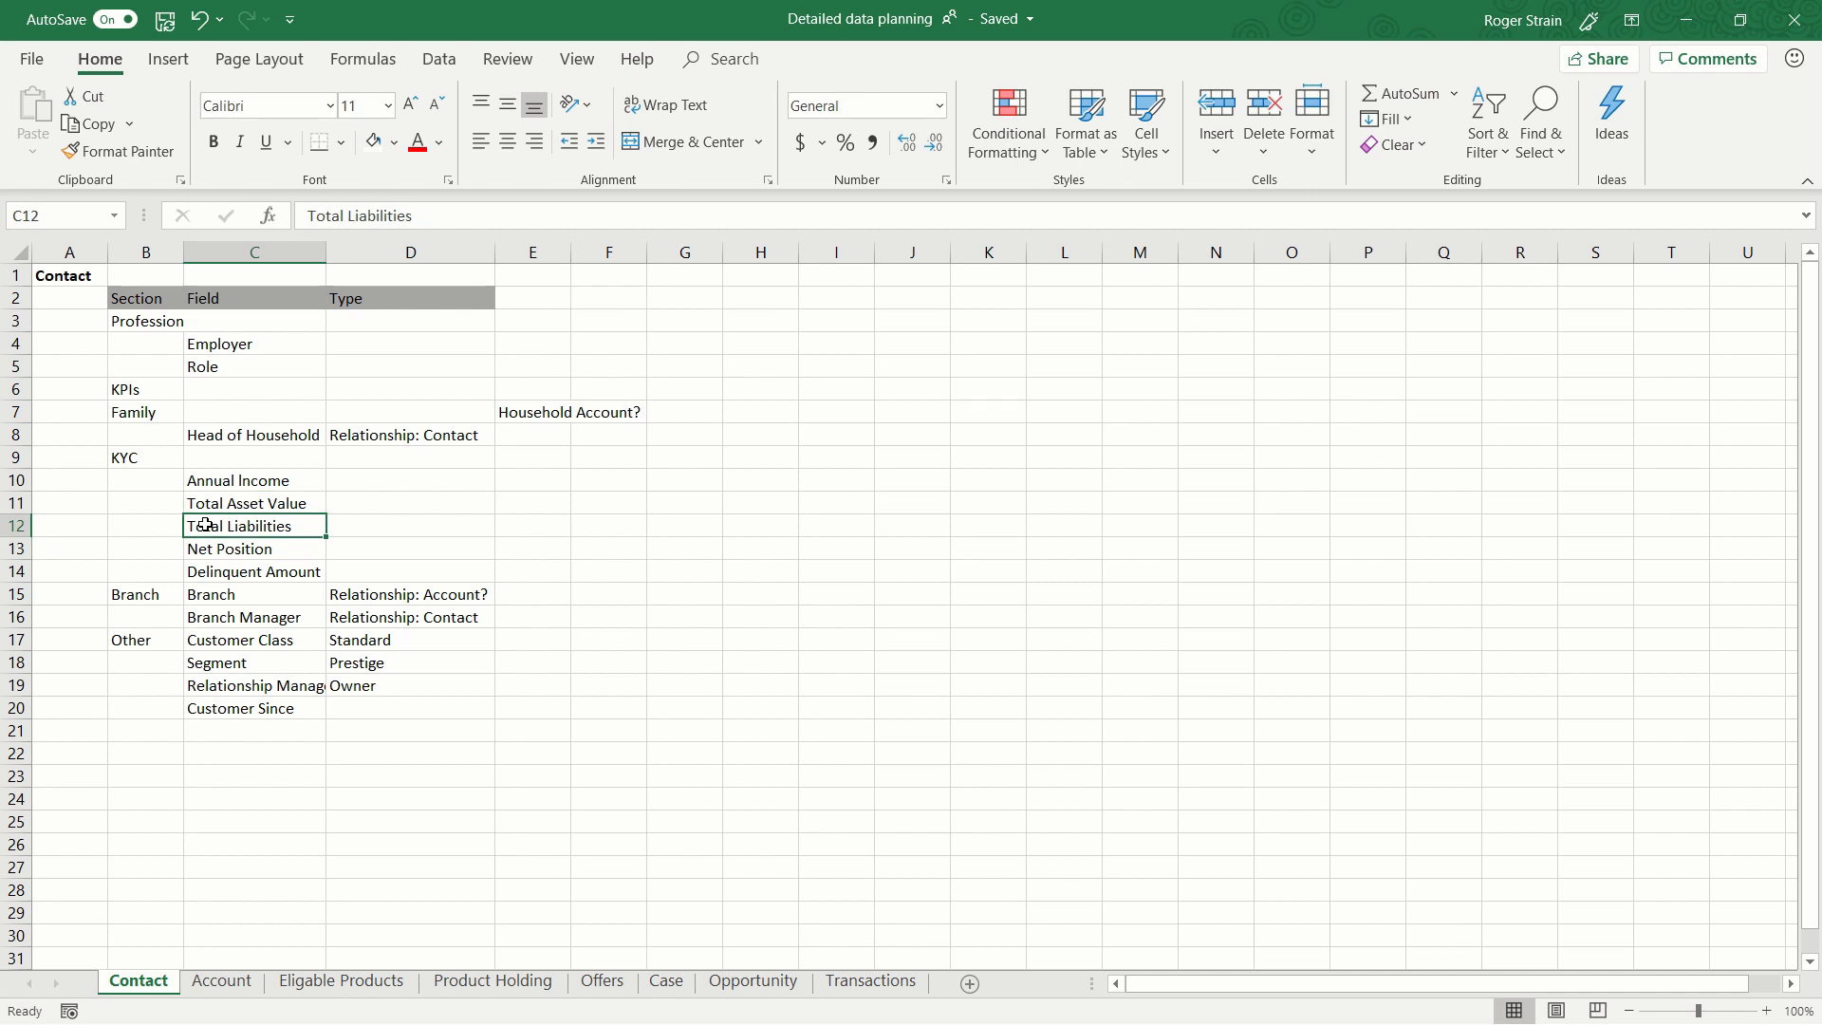
{"action": "left_click", "coordinate": [165, 460]}
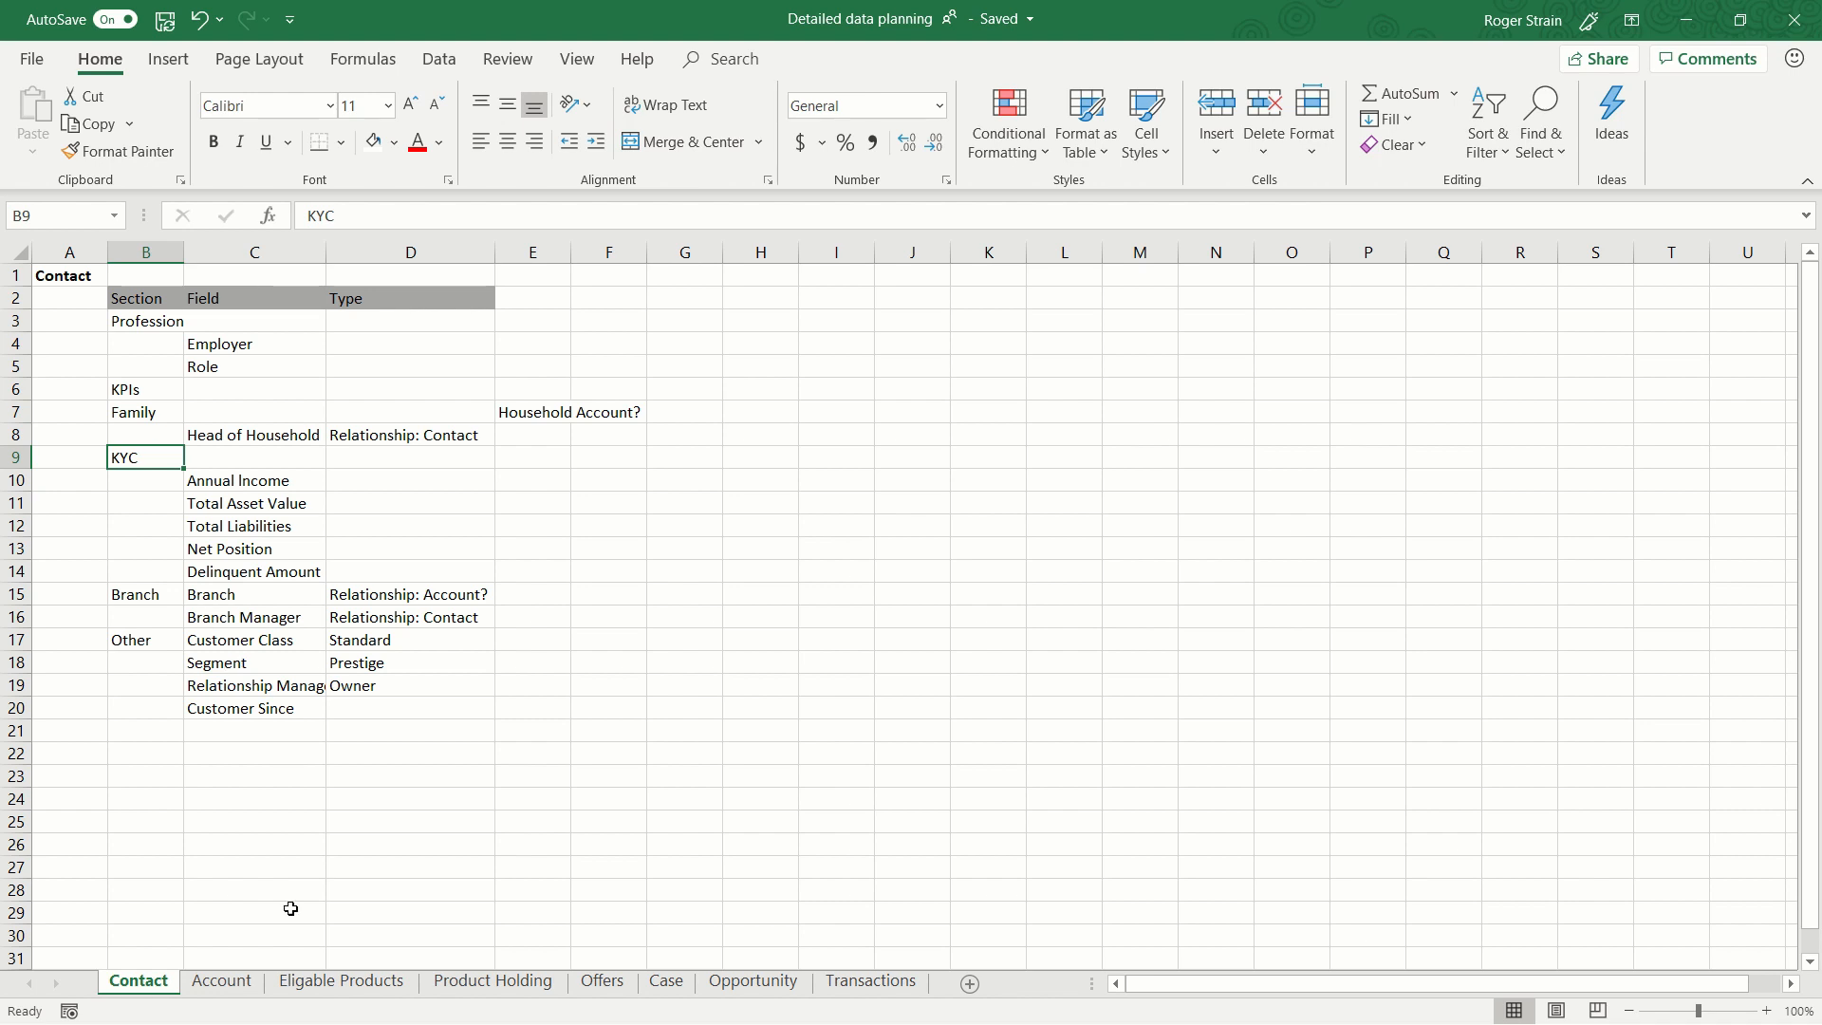
{"action": "left_click", "coordinate": [224, 982]}
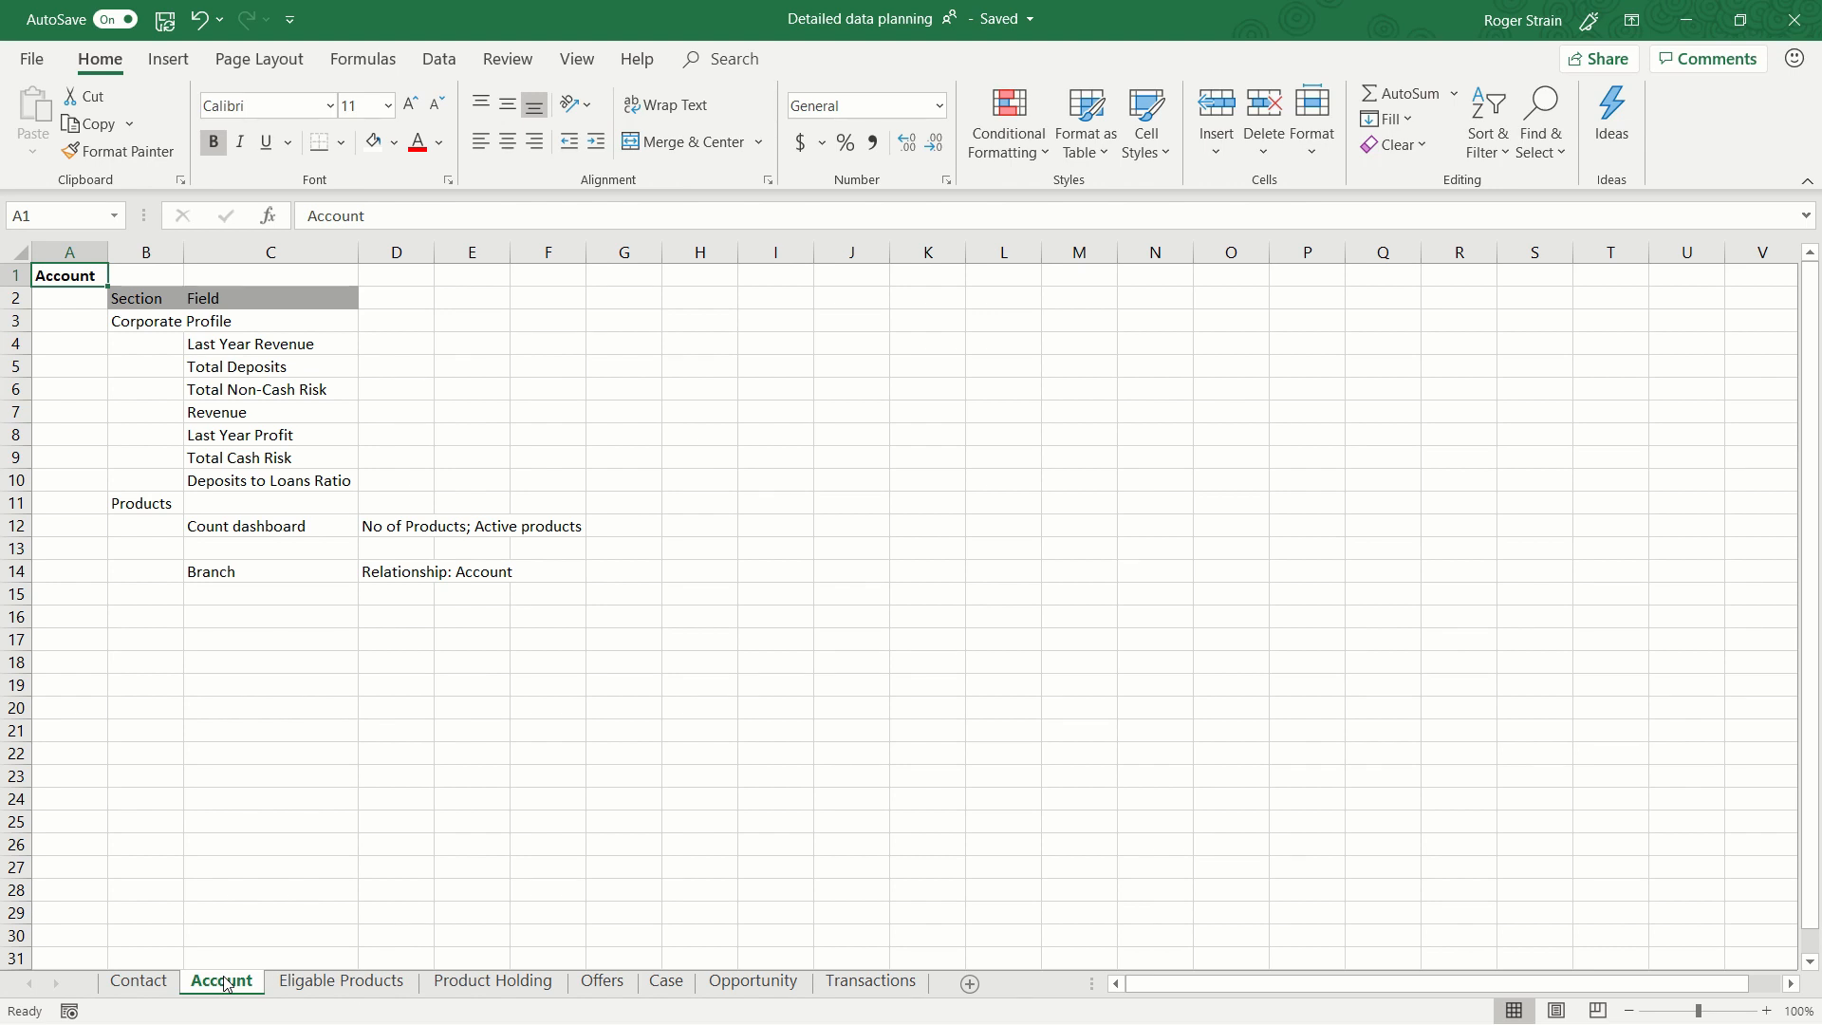
{"action": "left_click", "coordinate": [360, 990]}
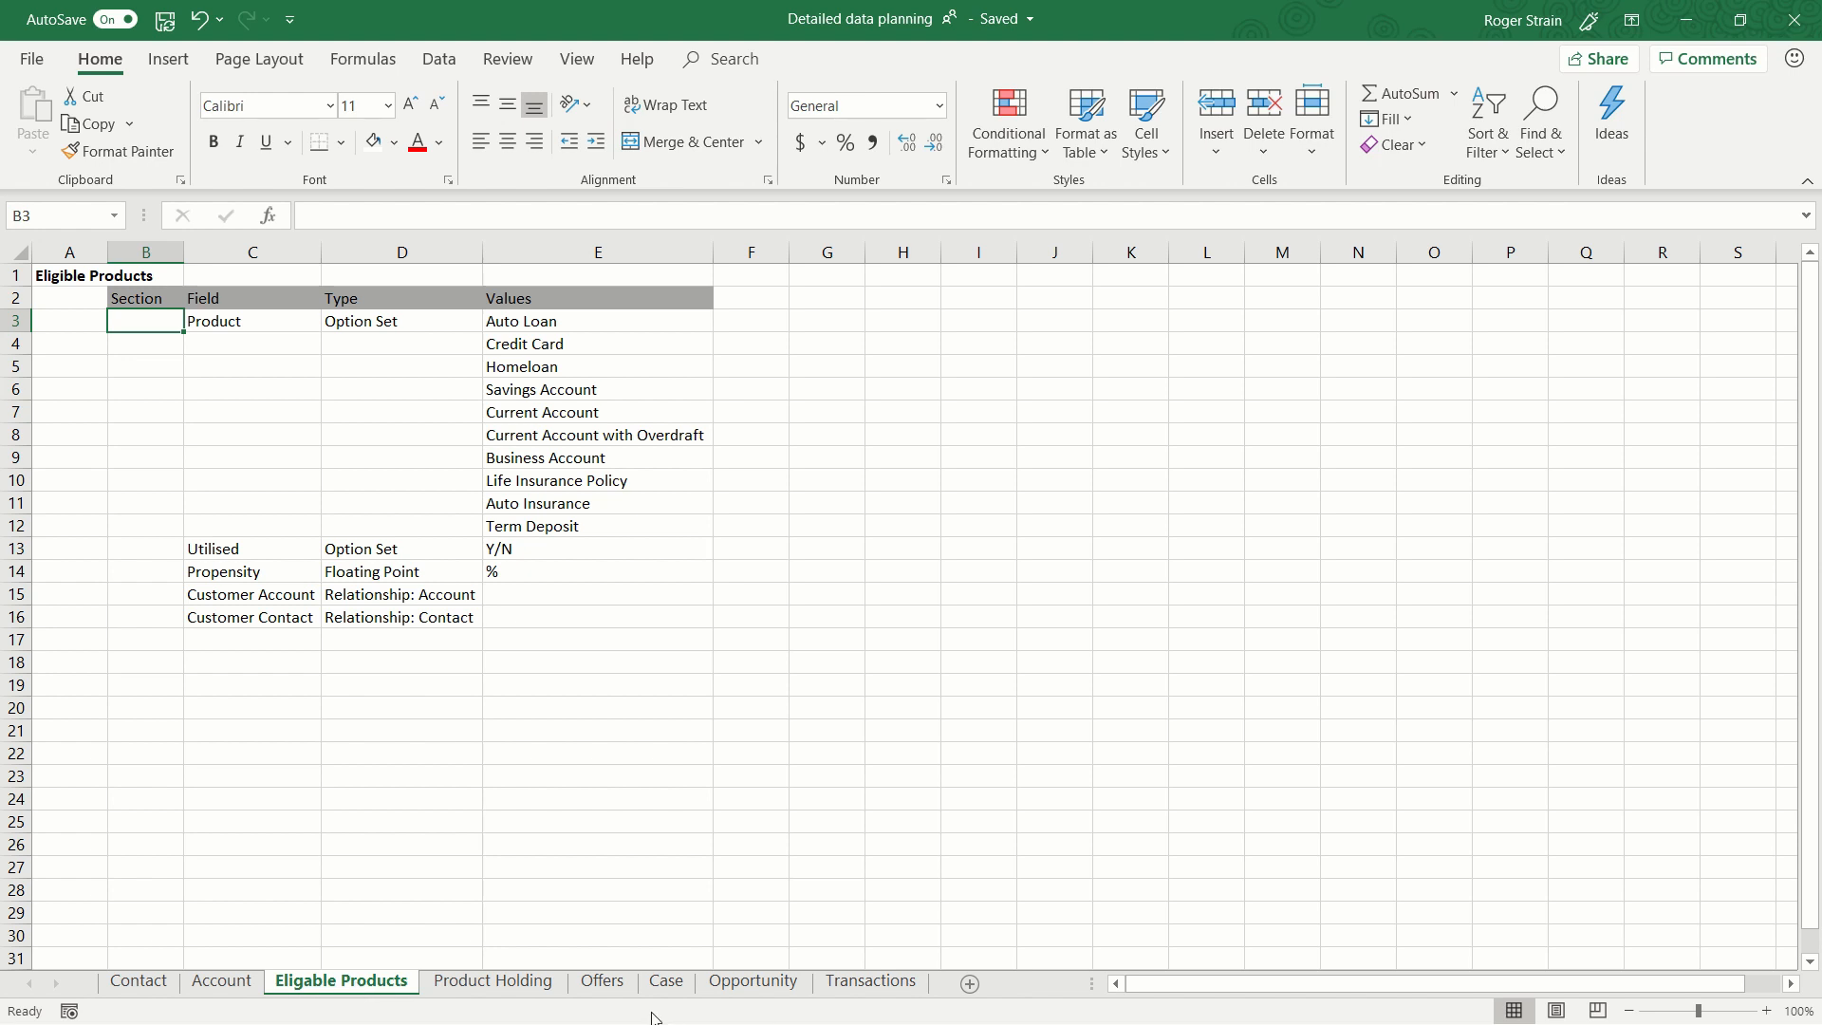
{"action": "left_click", "coordinate": [521, 988]}
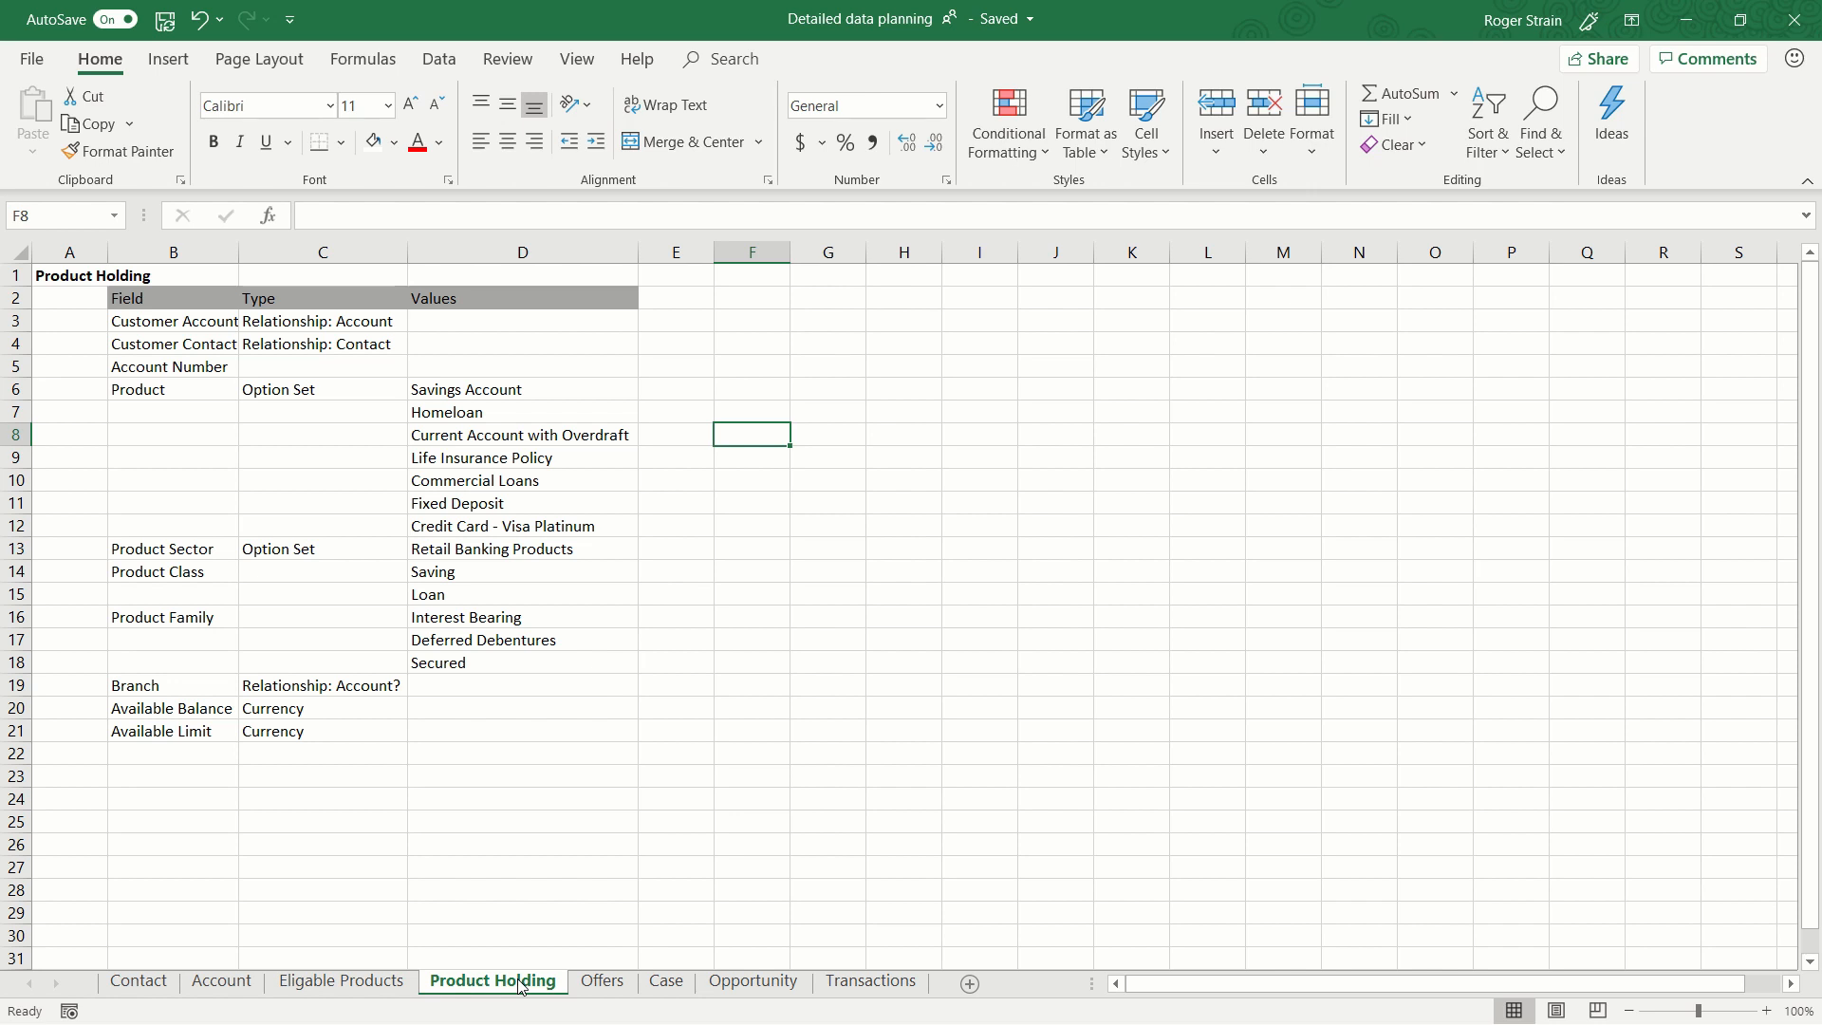
{"action": "left_click", "coordinate": [492, 390]}
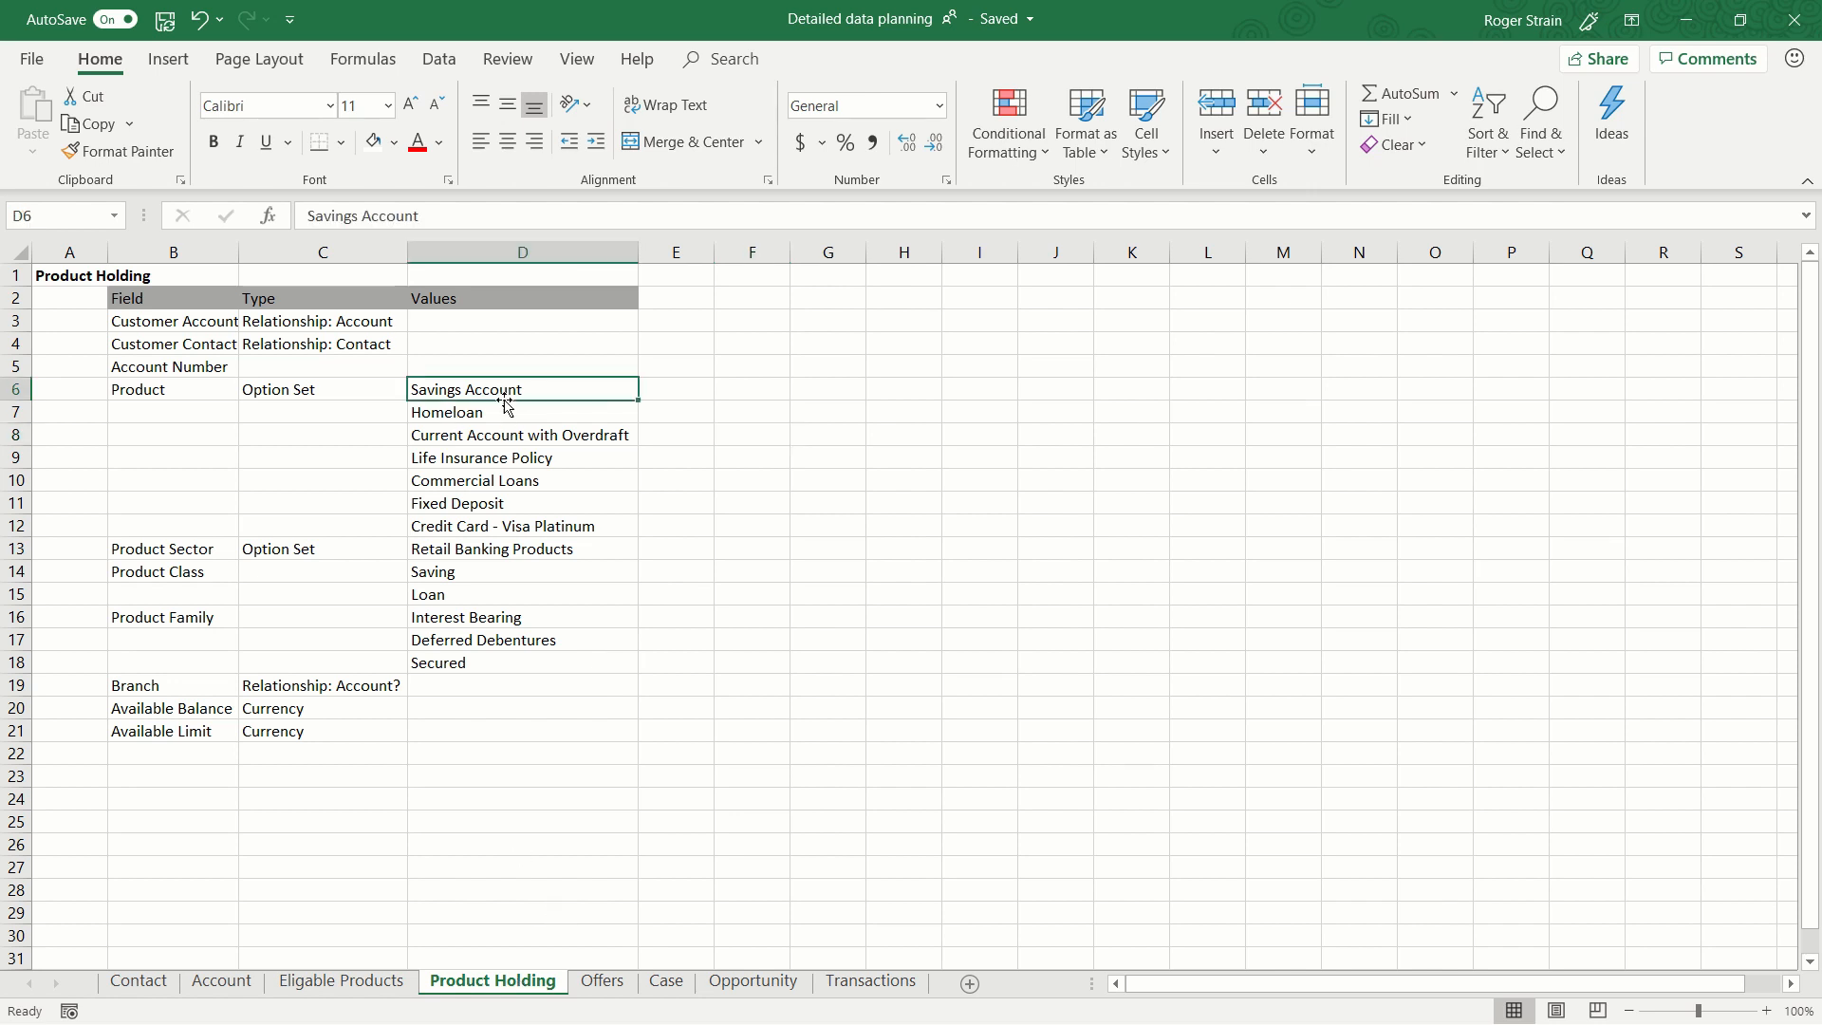
{"action": "key", "text": "ctrl+Page_Up"}
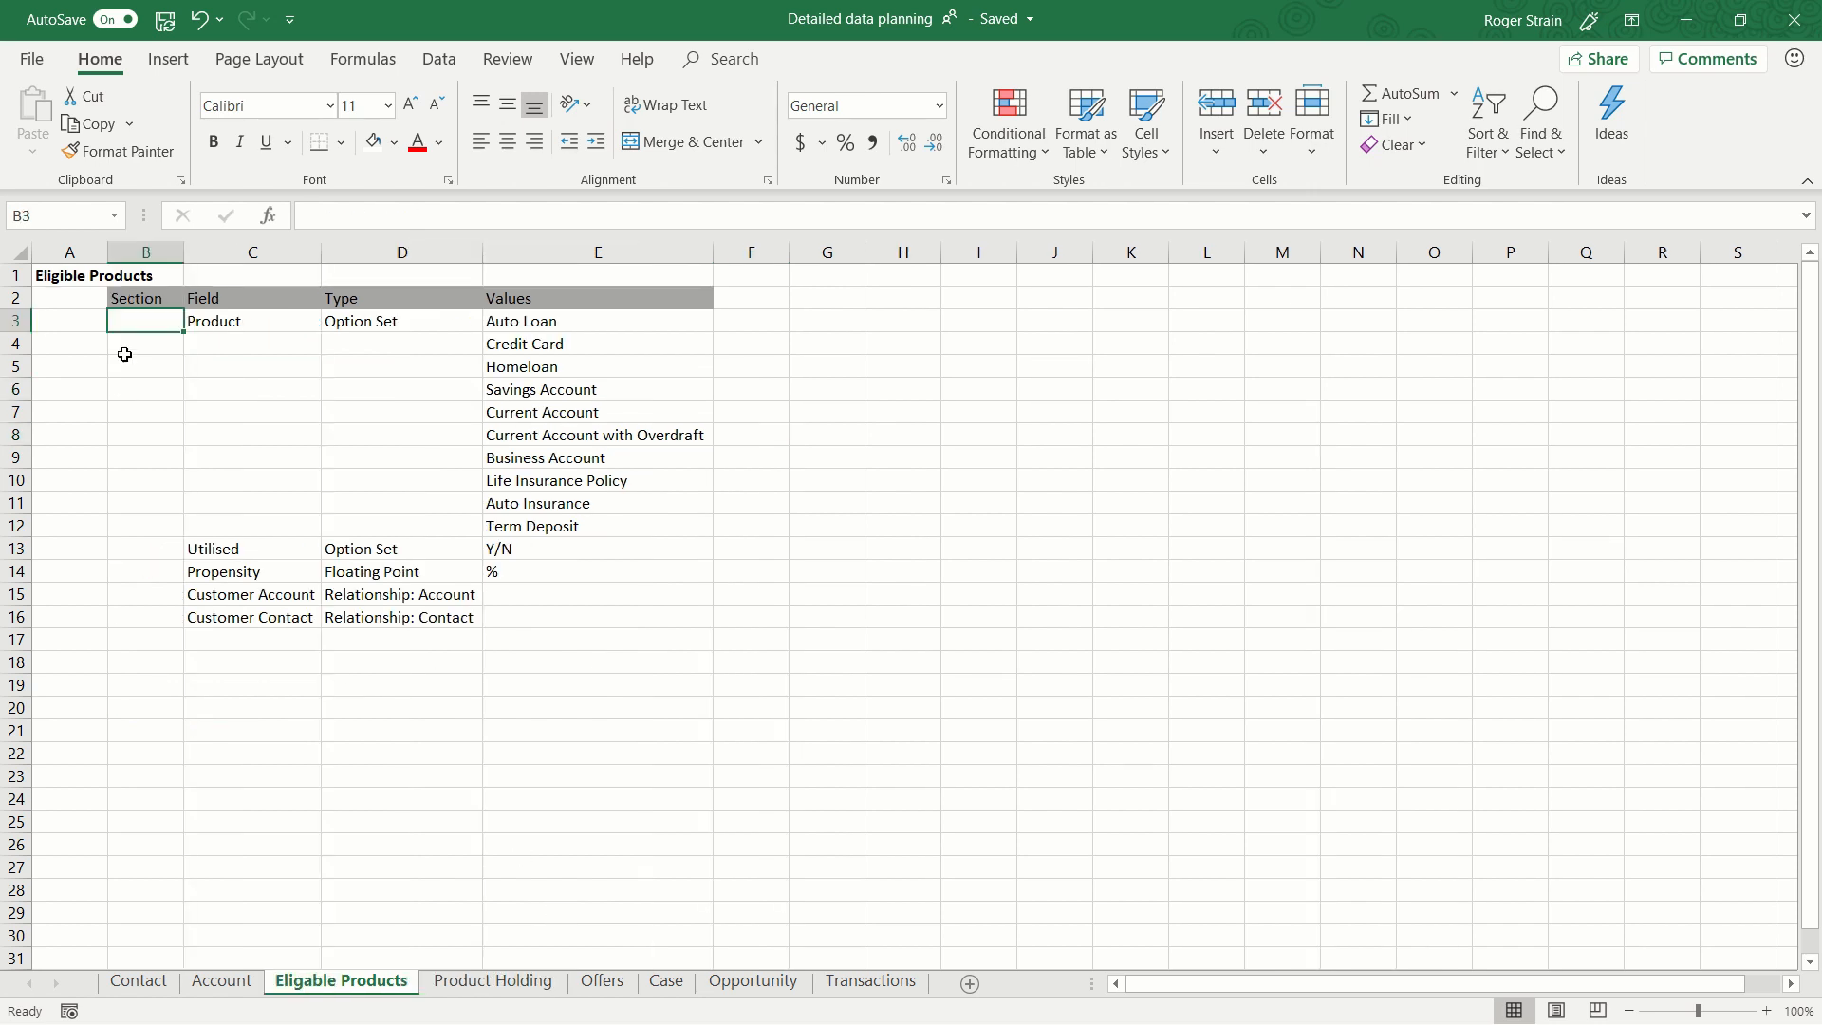
Auto-fit column B on the Account sheet to the Corporate Profile section name and check the fields listed under it.
{"action": "left_click", "coordinate": [233, 987]}
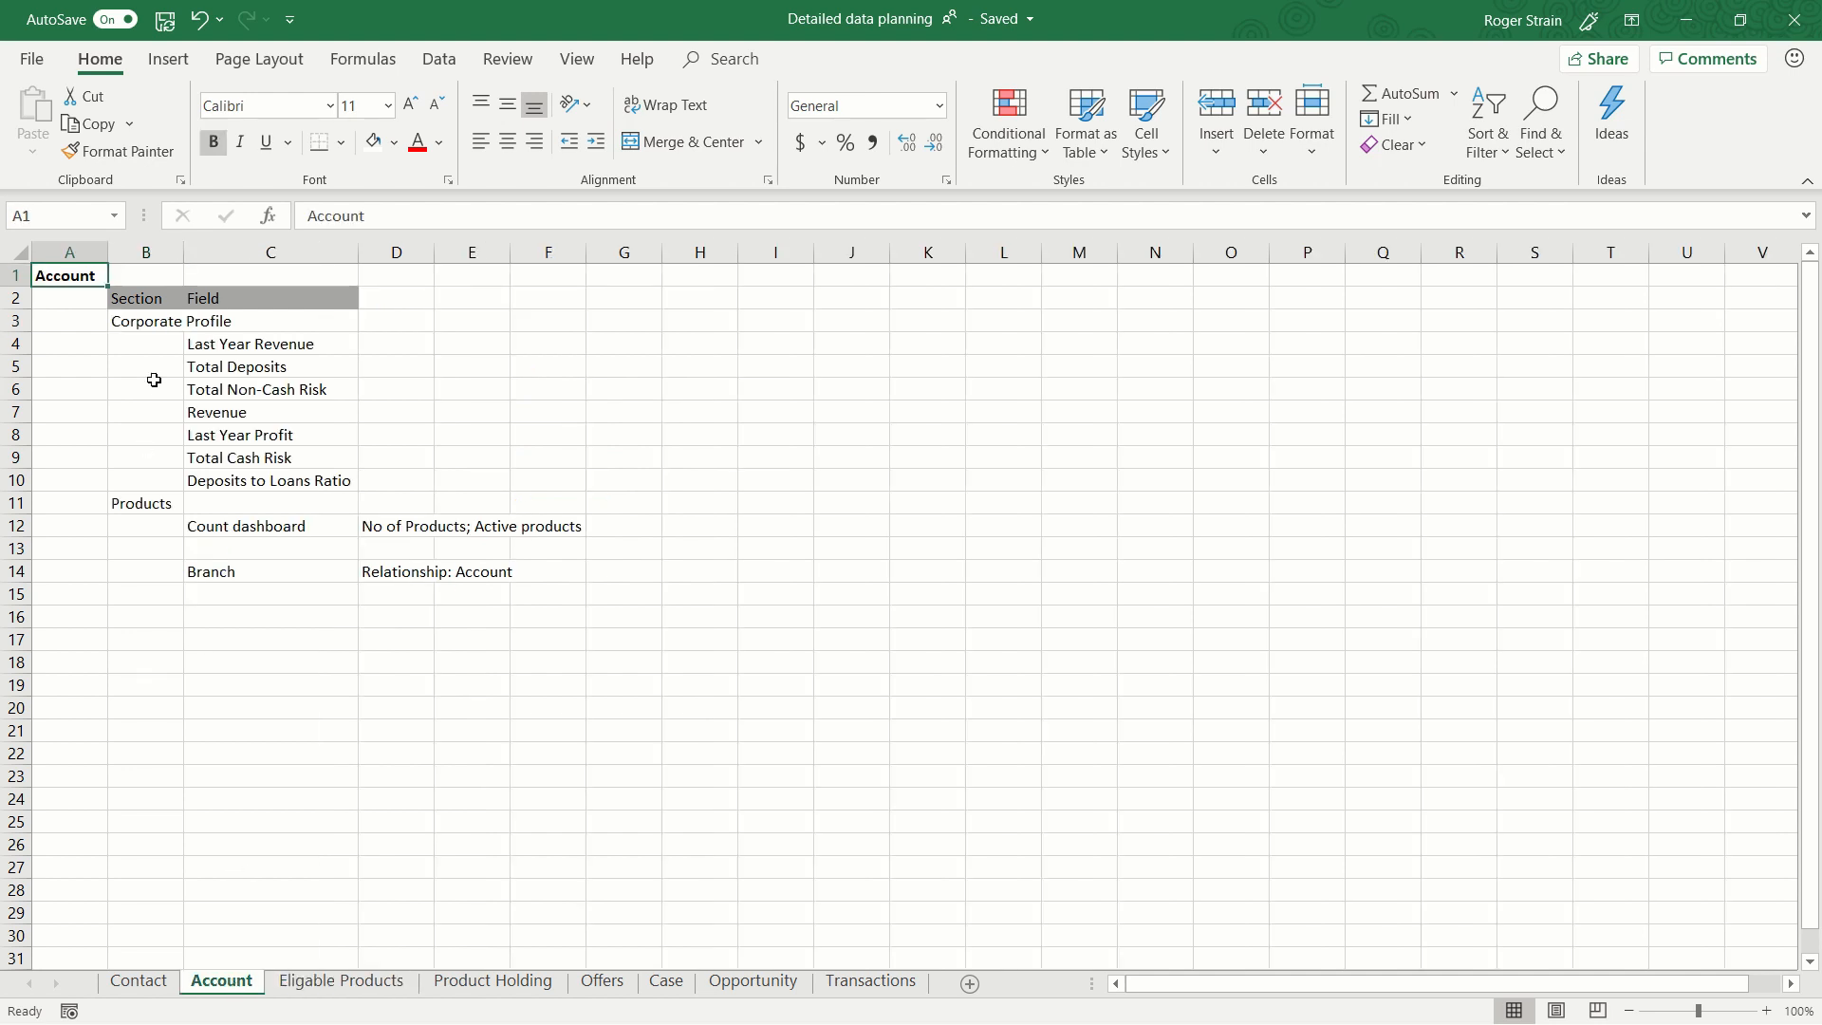
{"action": "left_click", "coordinate": [149, 324]}
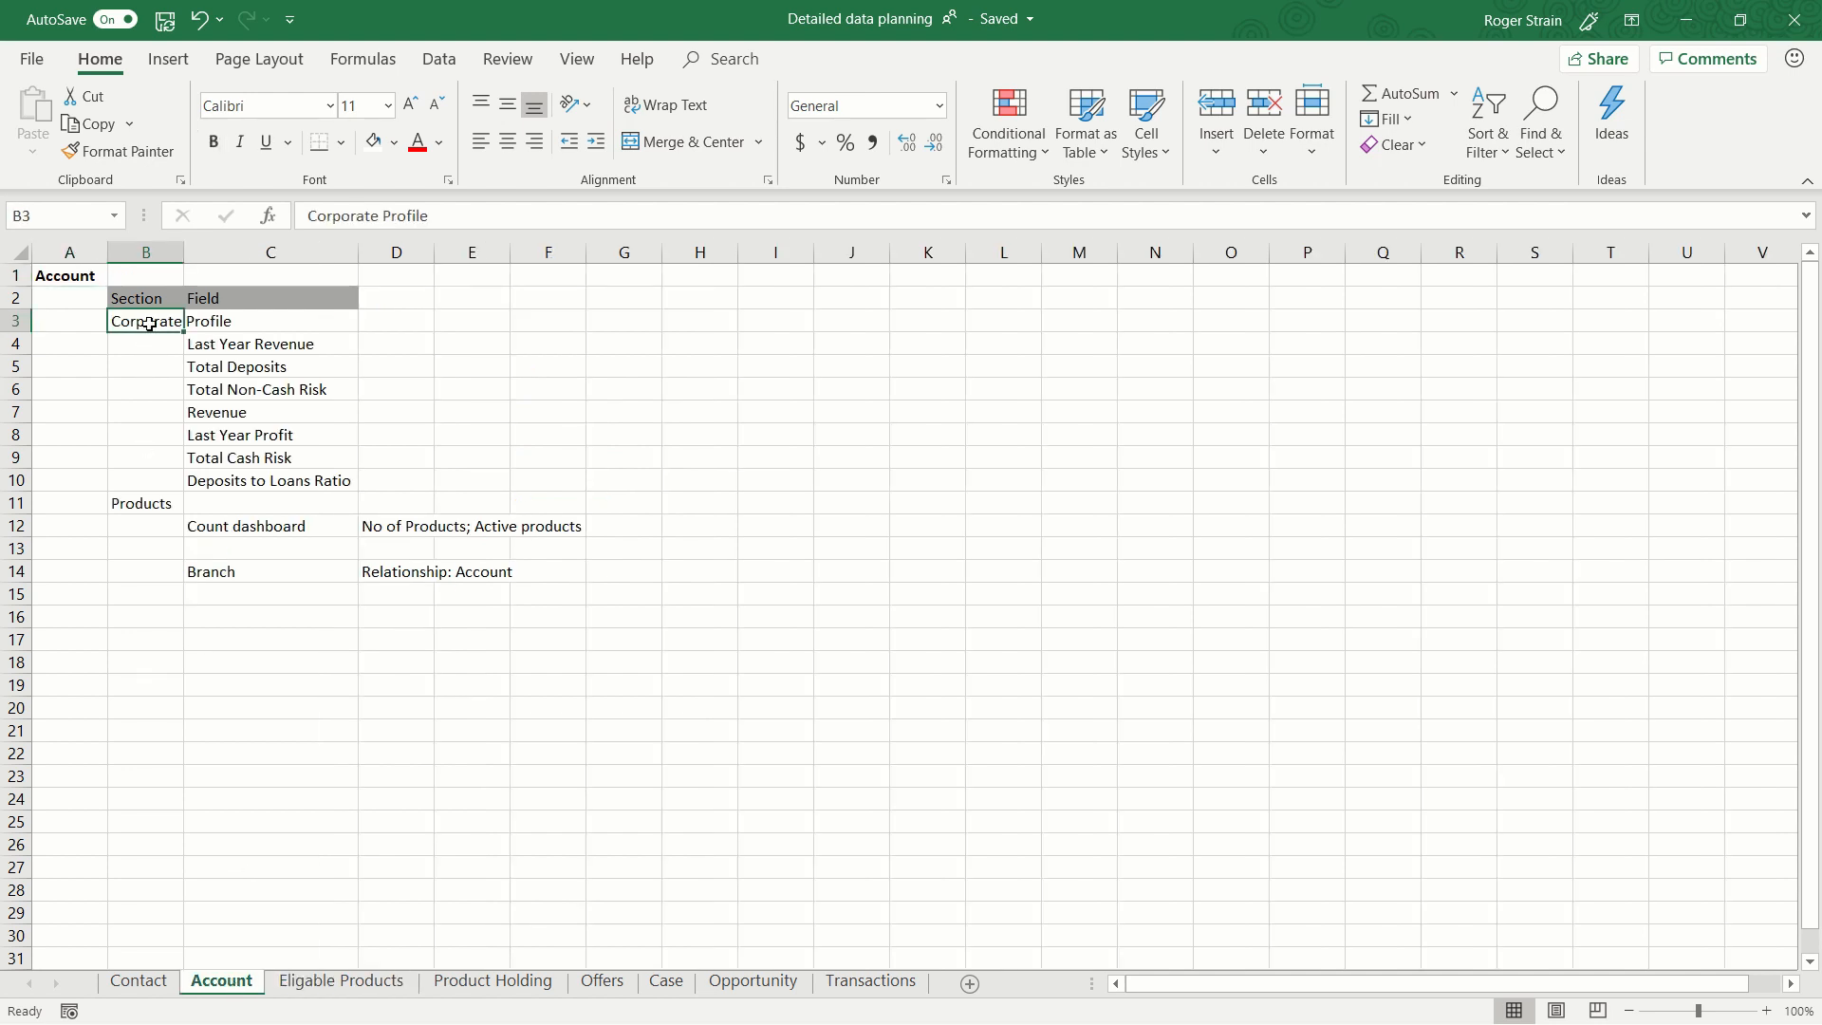
{"action": "double_click", "coordinate": [184, 251]}
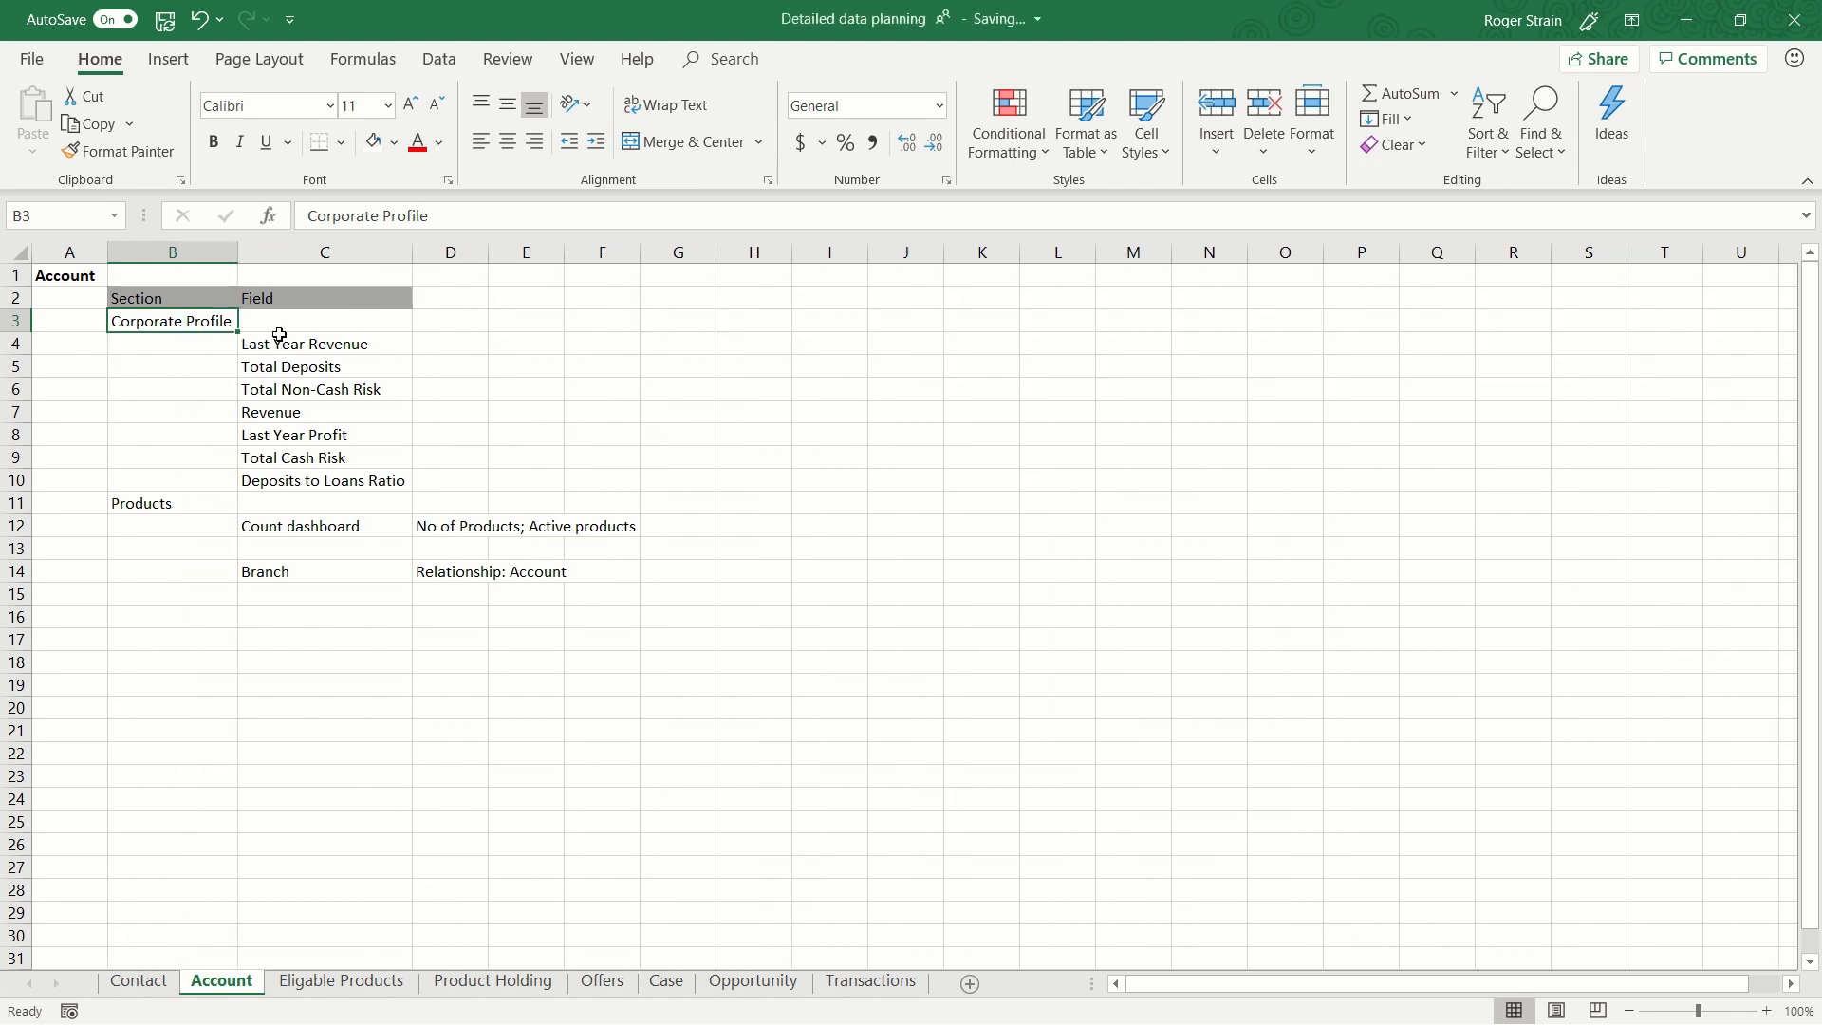
{"action": "left_click_drag", "start_coordinate": [279, 335], "coordinate": [271, 490]}
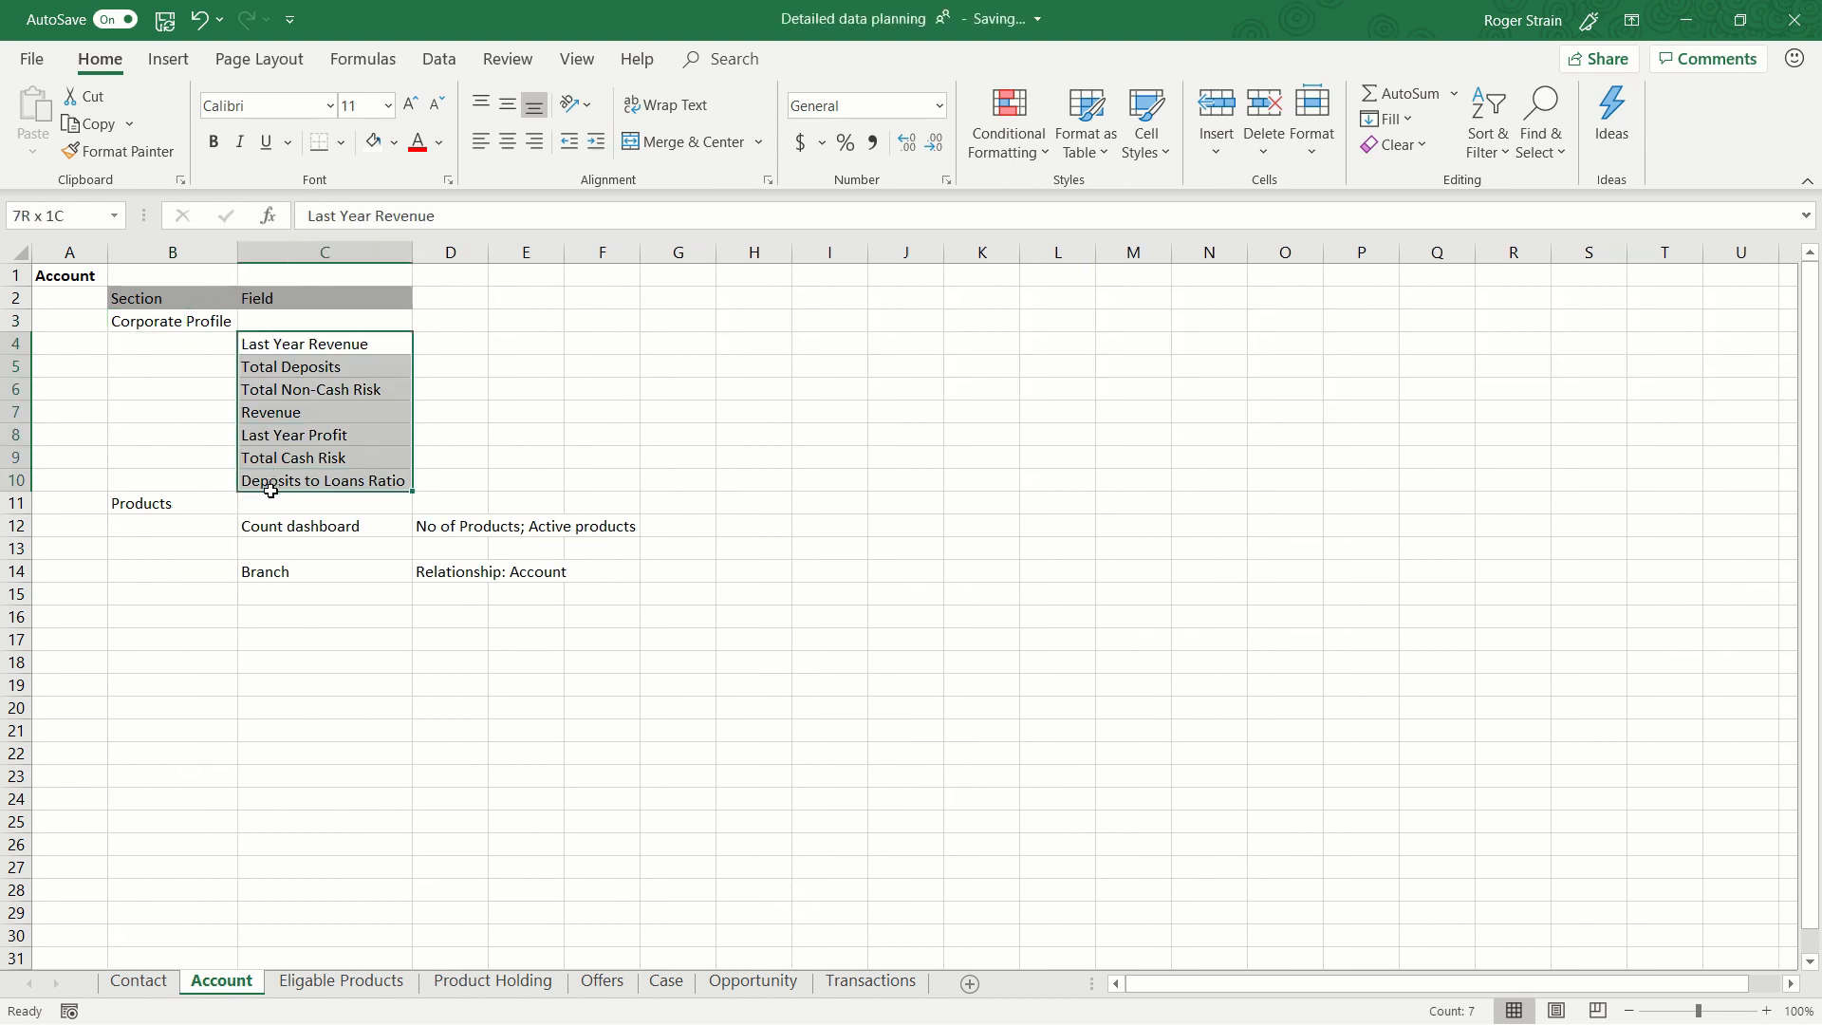
{"action": "left_click", "coordinate": [189, 324]}
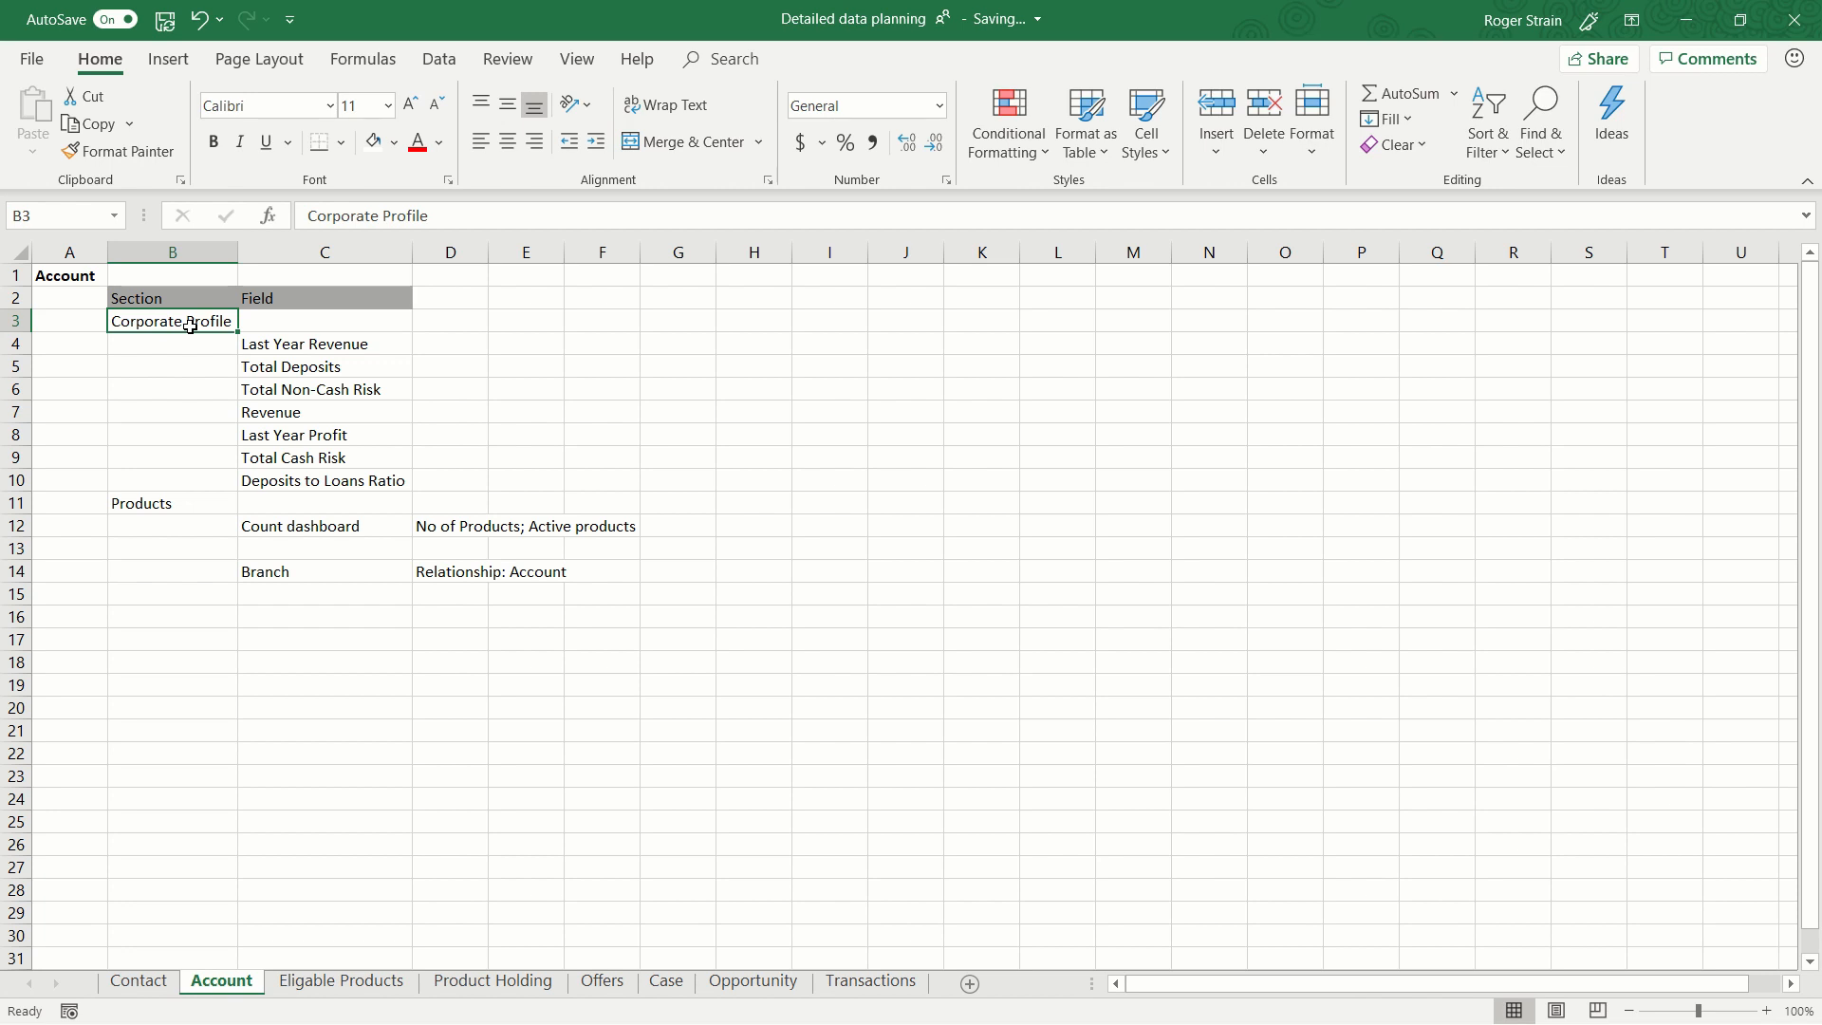
Examine the Product field on the Eligable Products sheet, including its Option Set type and its values from Auto Loan to Term Deposit.
{"action": "left_click", "coordinate": [394, 983]}
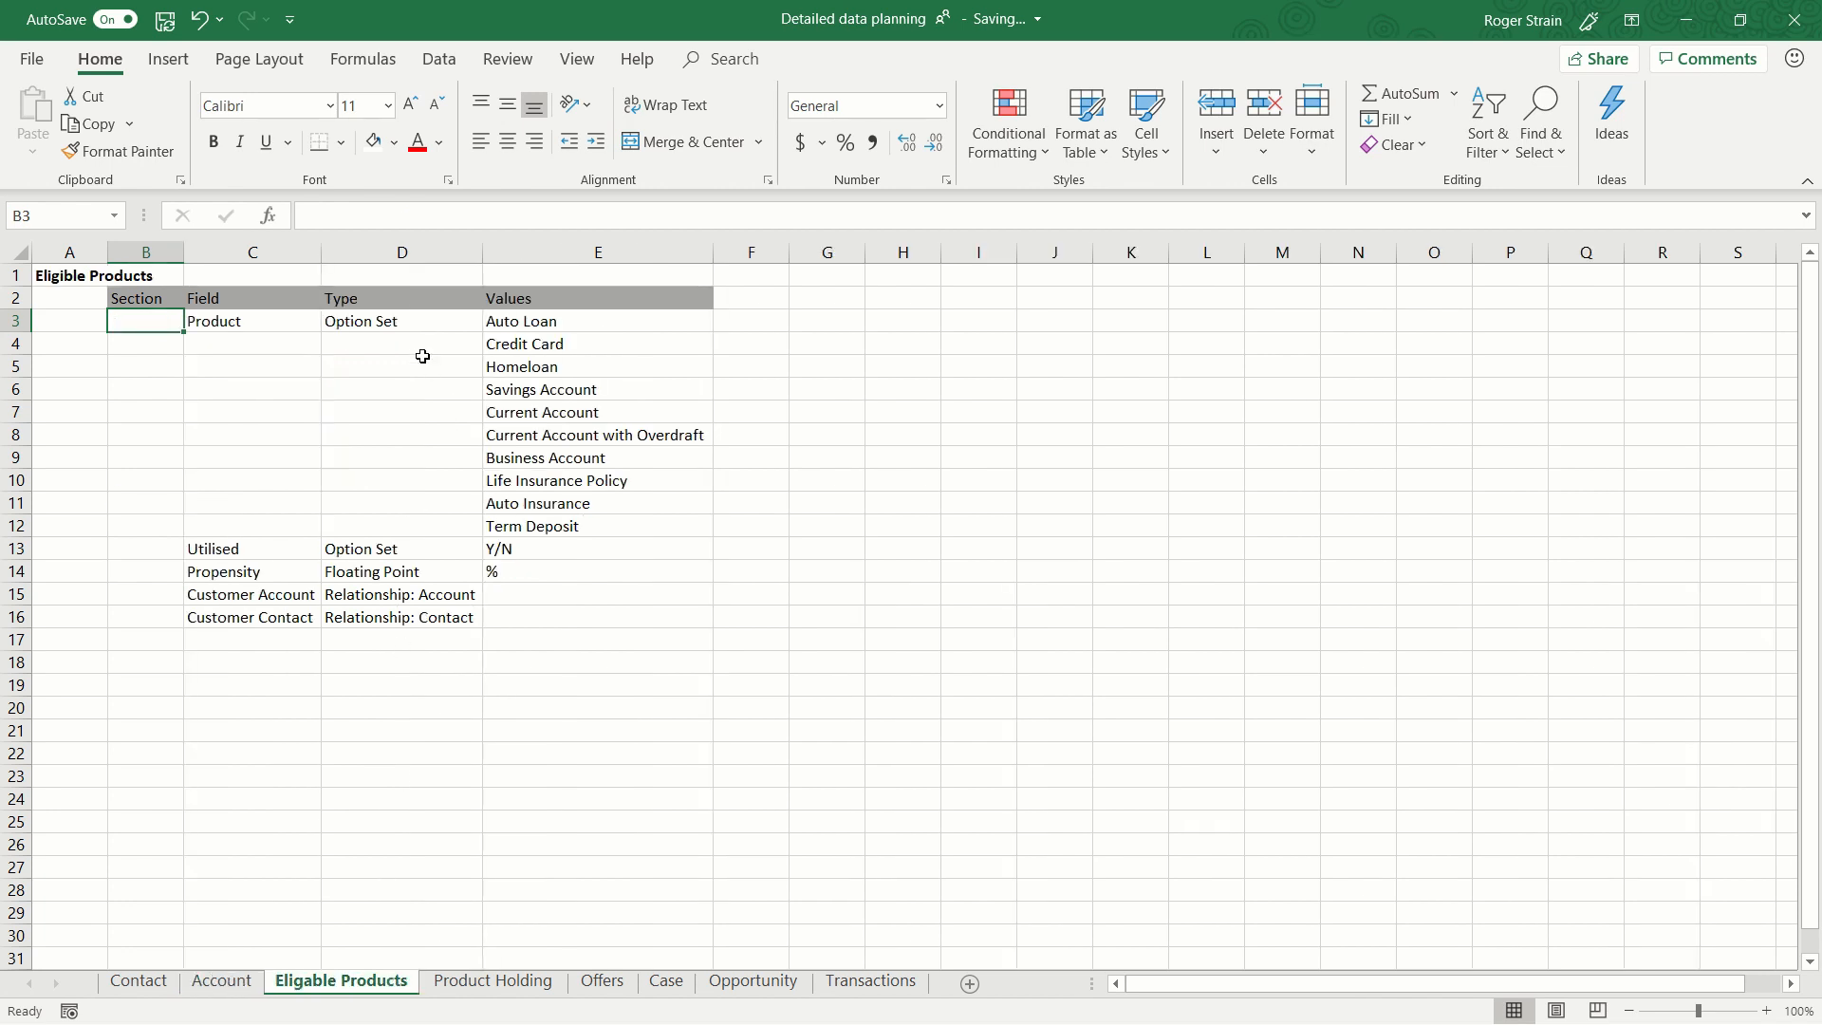
{"action": "left_click", "coordinate": [293, 322]}
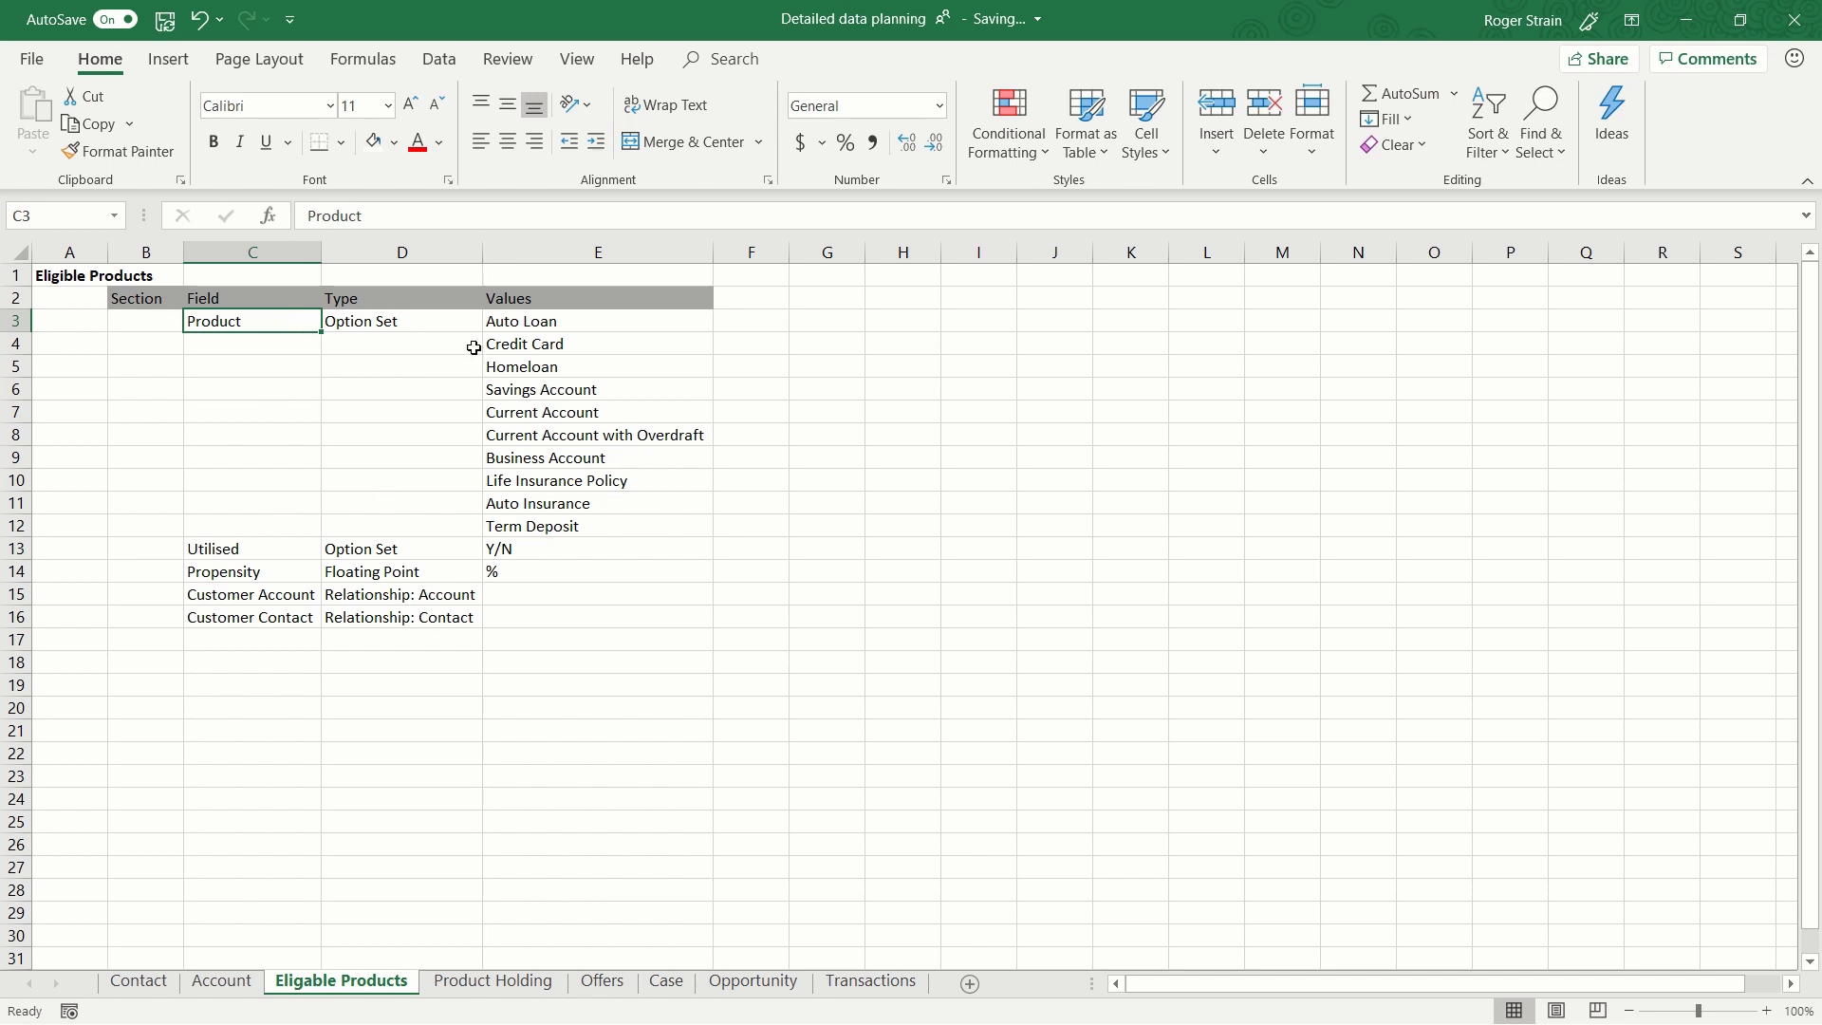
{"action": "left_click", "coordinate": [428, 324]}
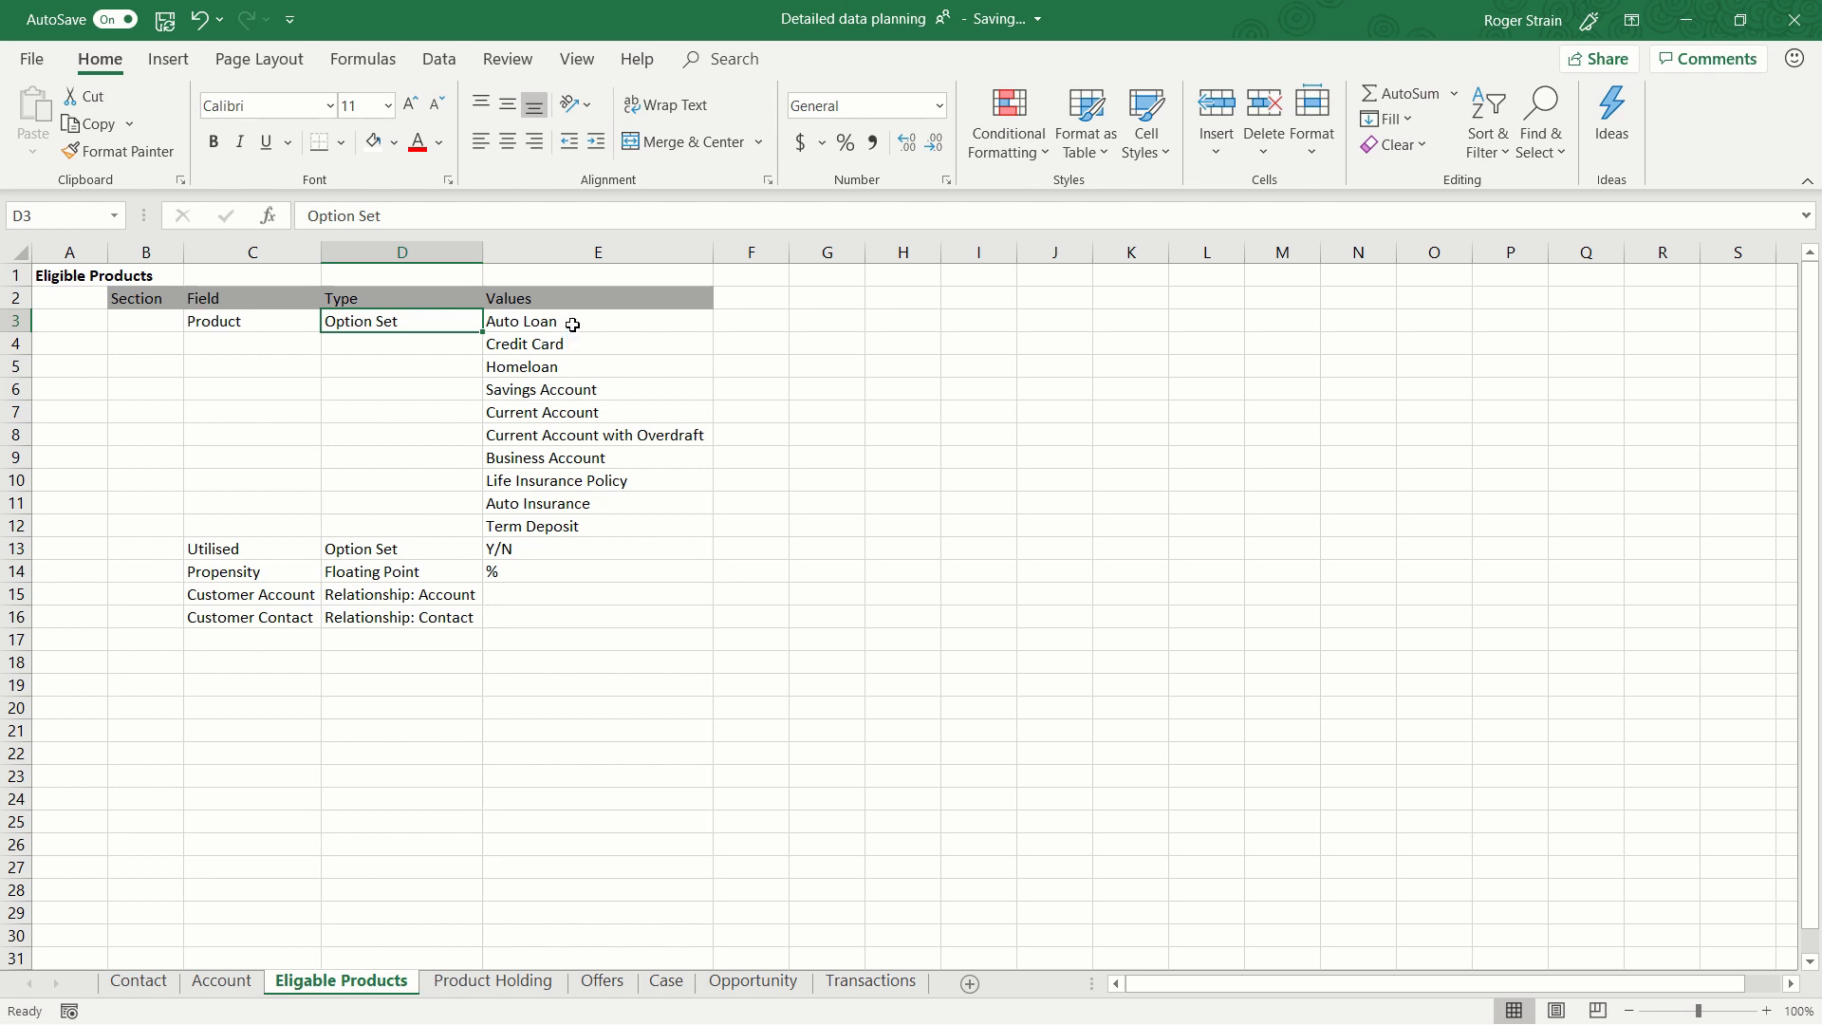
{"action": "left_click_drag", "start_coordinate": [573, 324], "coordinate": [589, 526]}
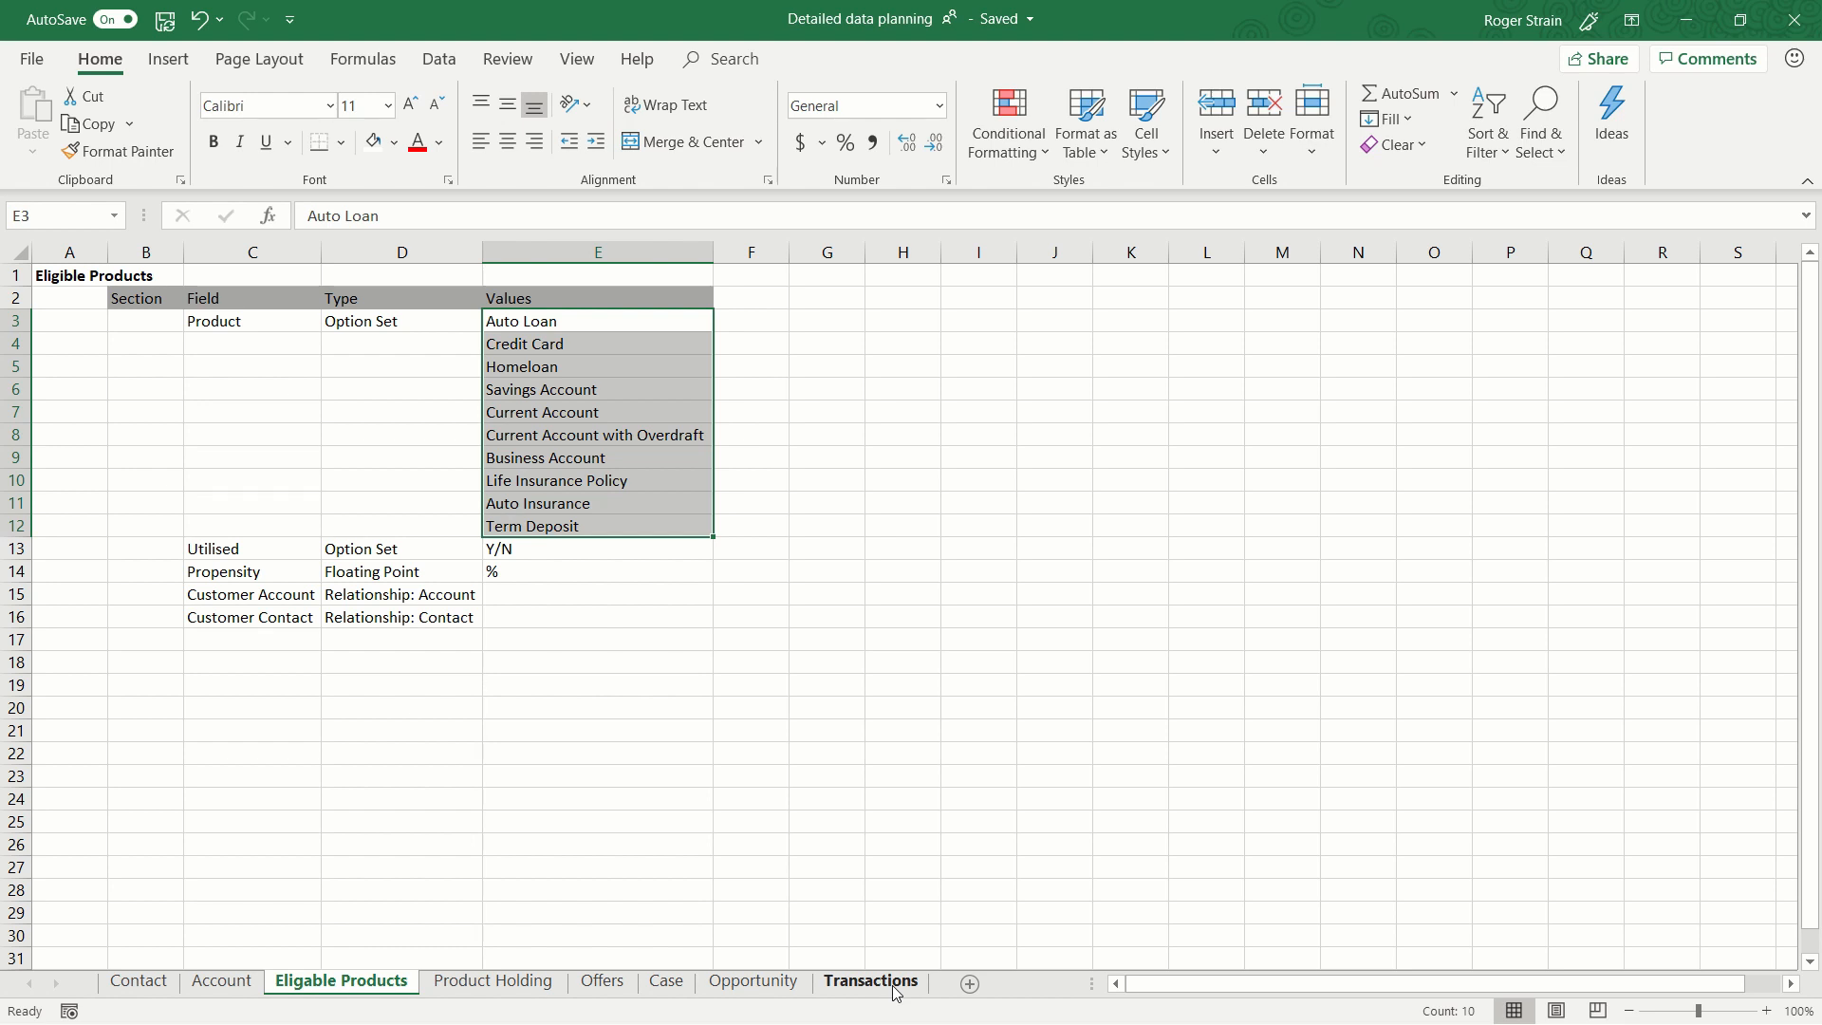
{"action": "left_click", "coordinate": [532, 559]}
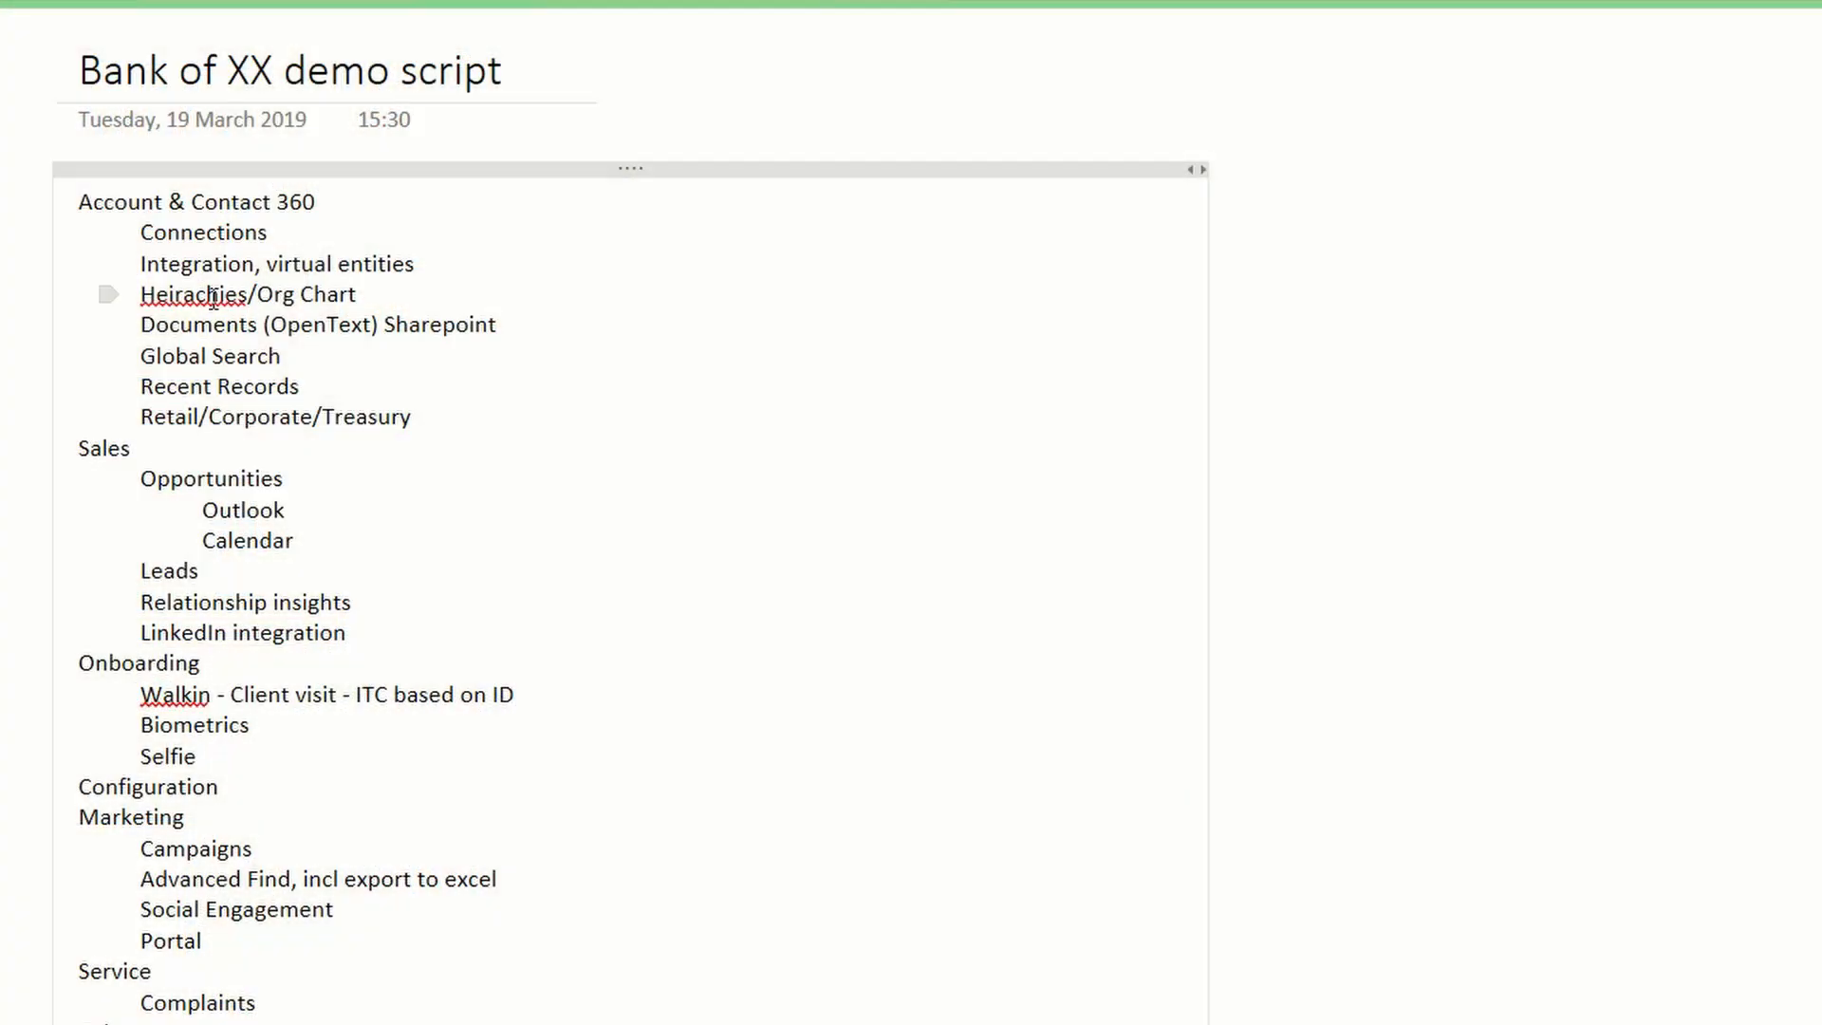
Review the Bank of XX demo script notes, from the Heirachies/Org Chart item to the Sales section.
{"action": "double_click", "coordinate": [212, 294]}
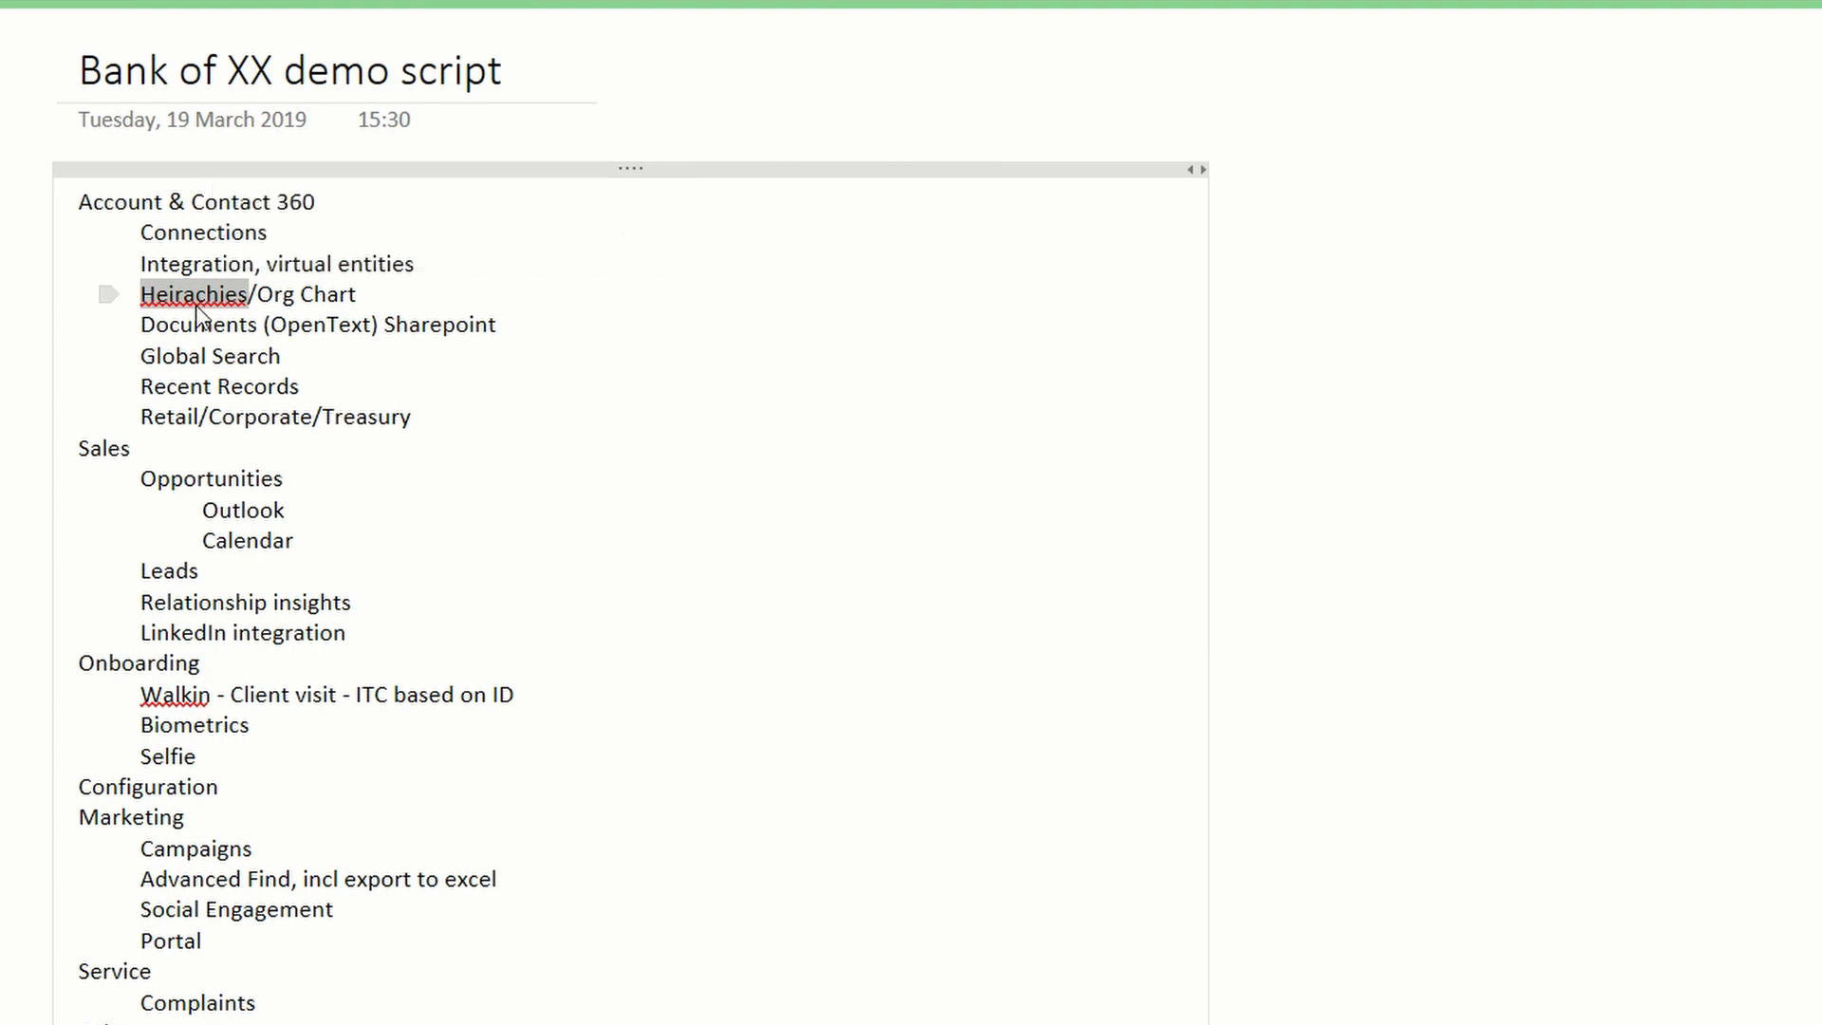
{"action": "left_click", "coordinate": [153, 448]}
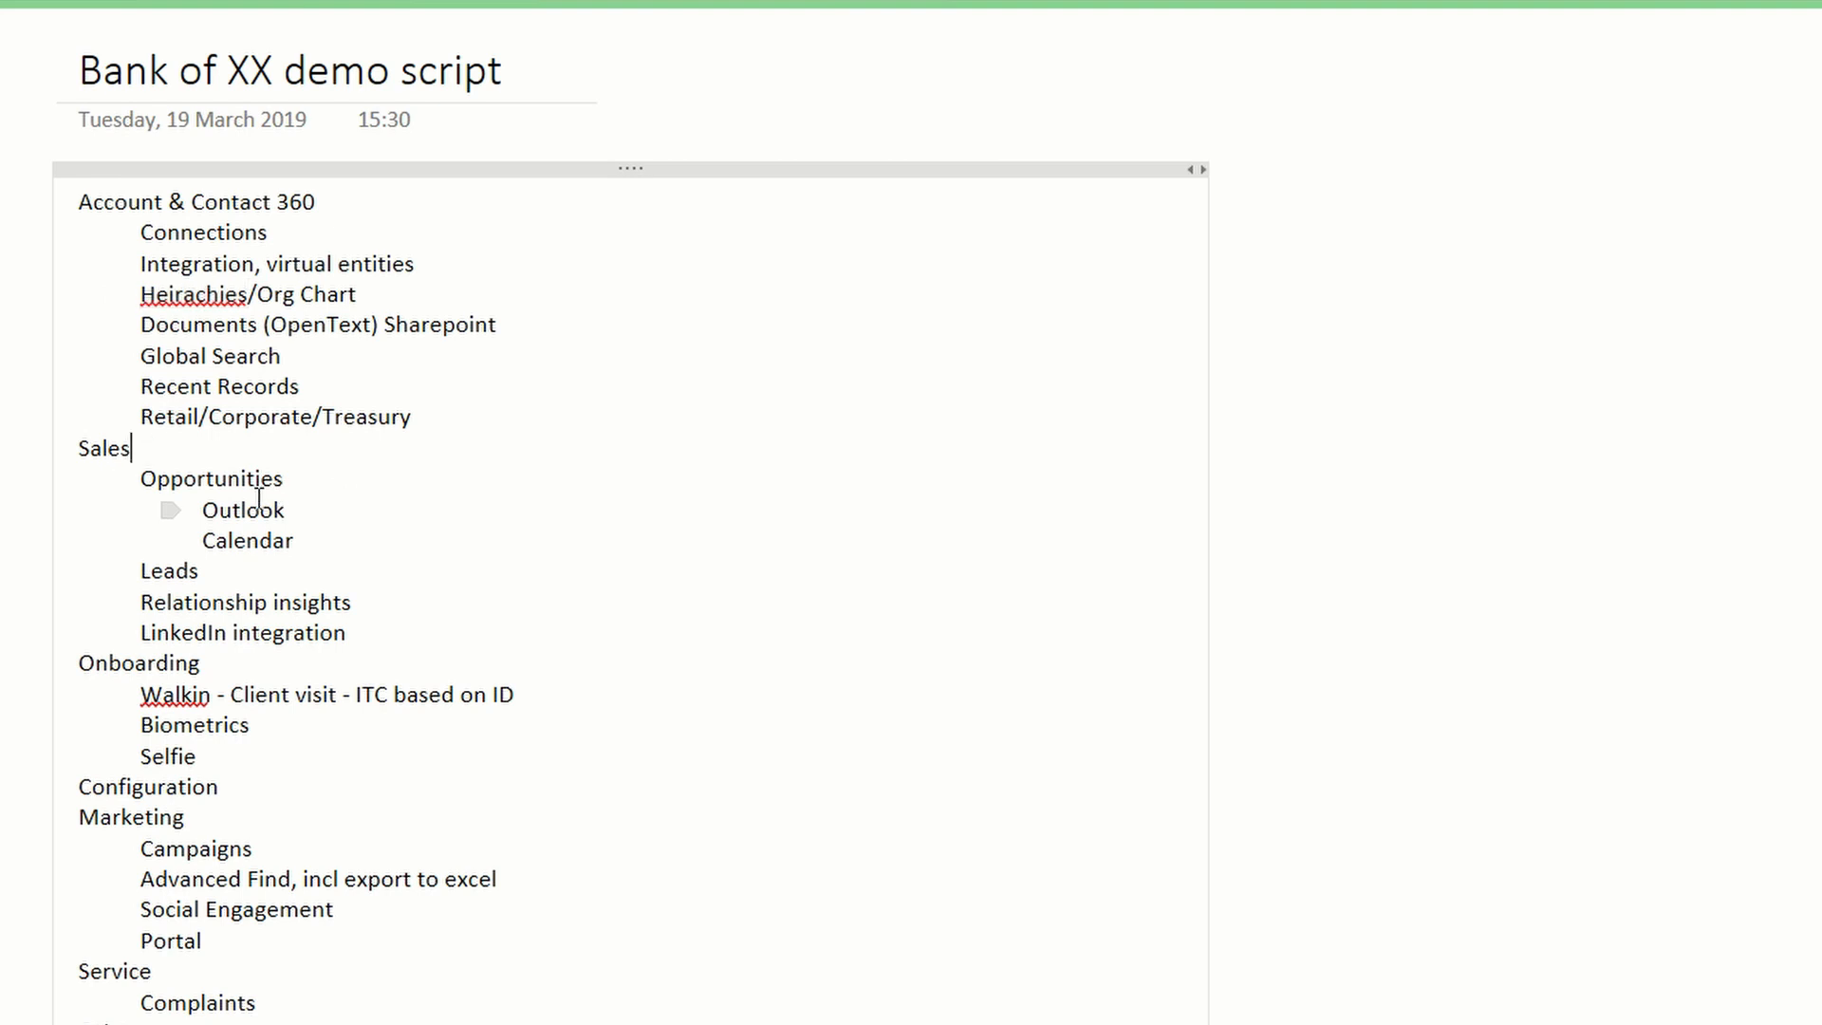
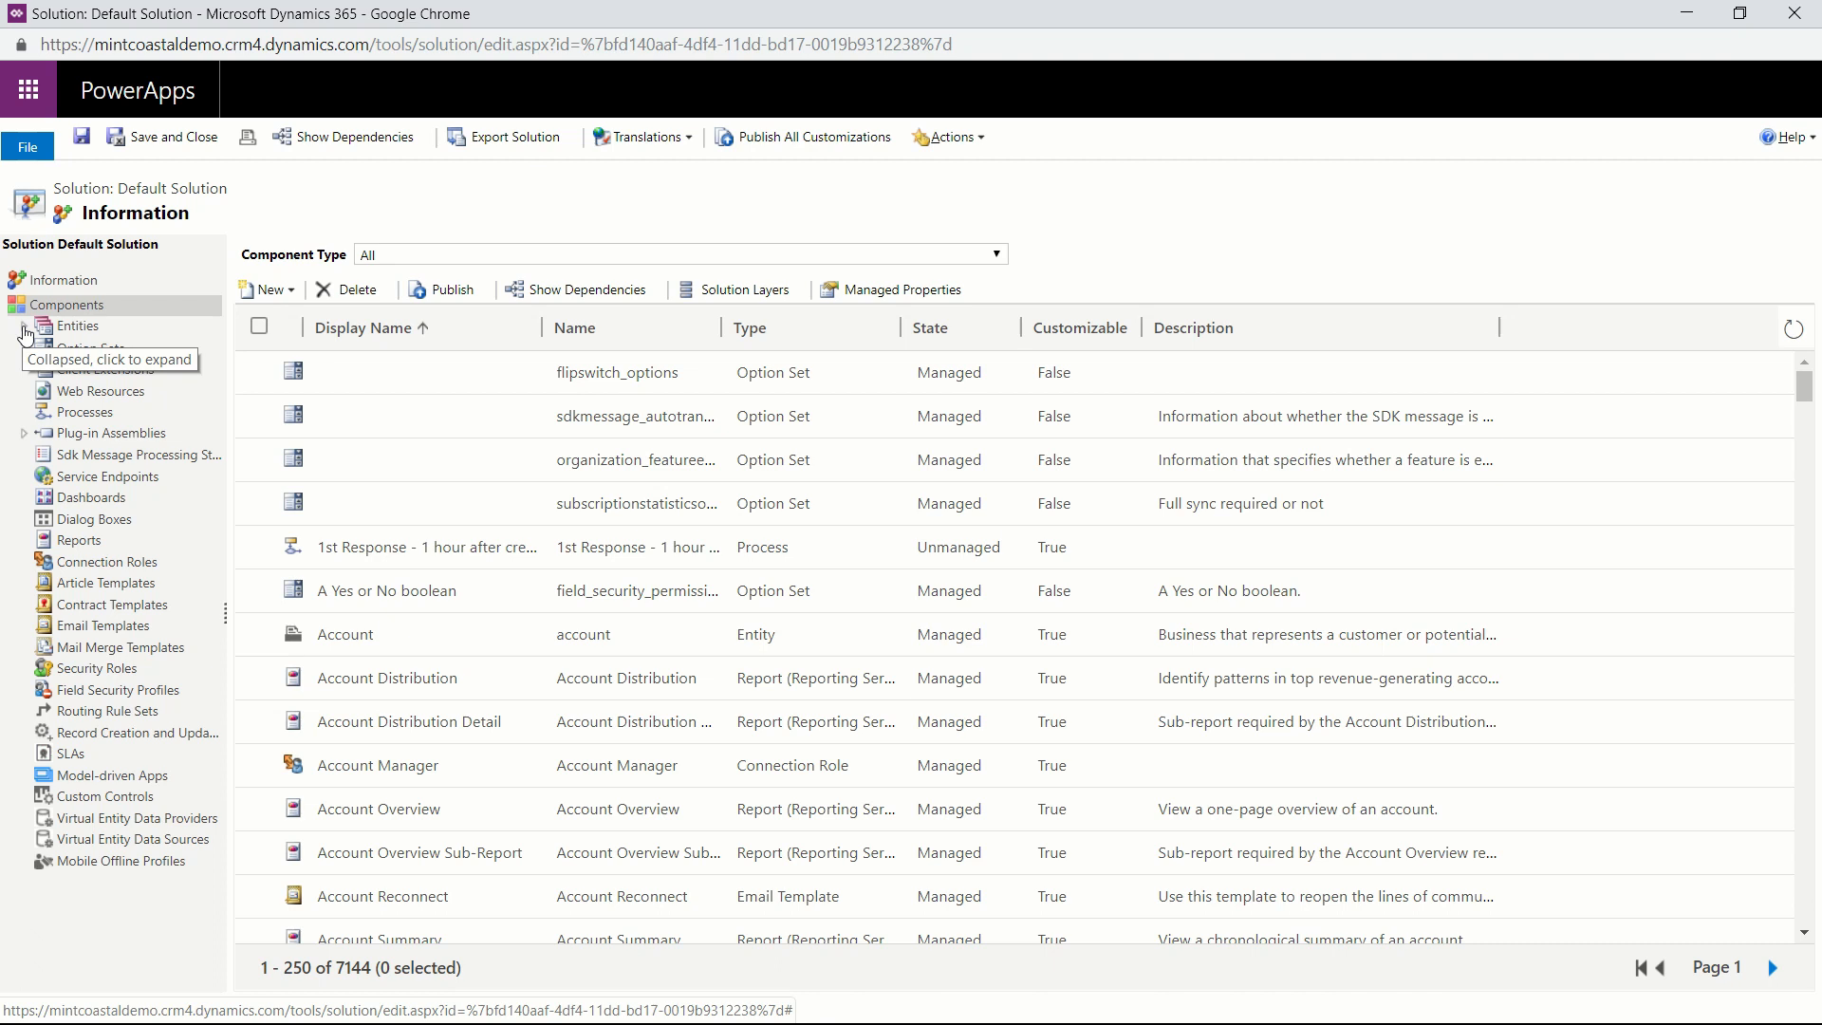
Open the fields of the Eligable Product entity in the Default Solution, checking the planned product values in the data planning workbook.
{"action": "left_click", "coordinate": [25, 328]}
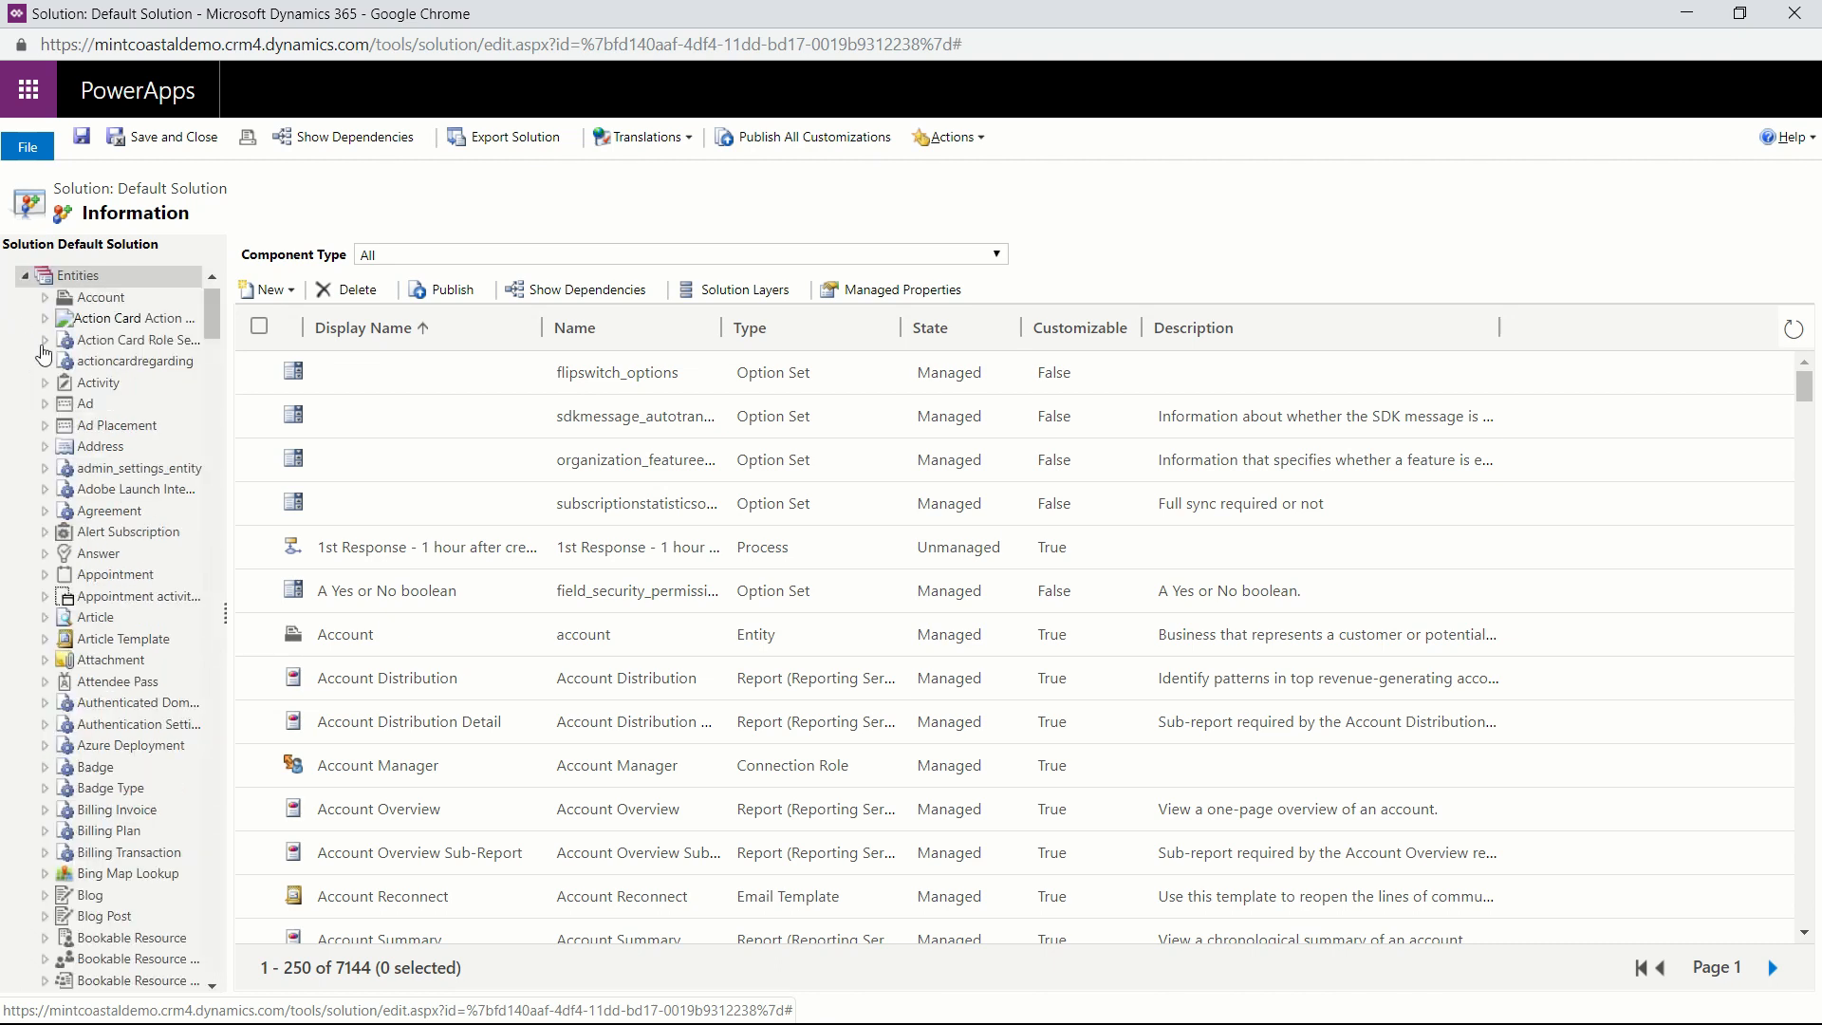
{"action": "left_click_drag", "start_coordinate": [217, 320], "coordinate": [217, 330]}
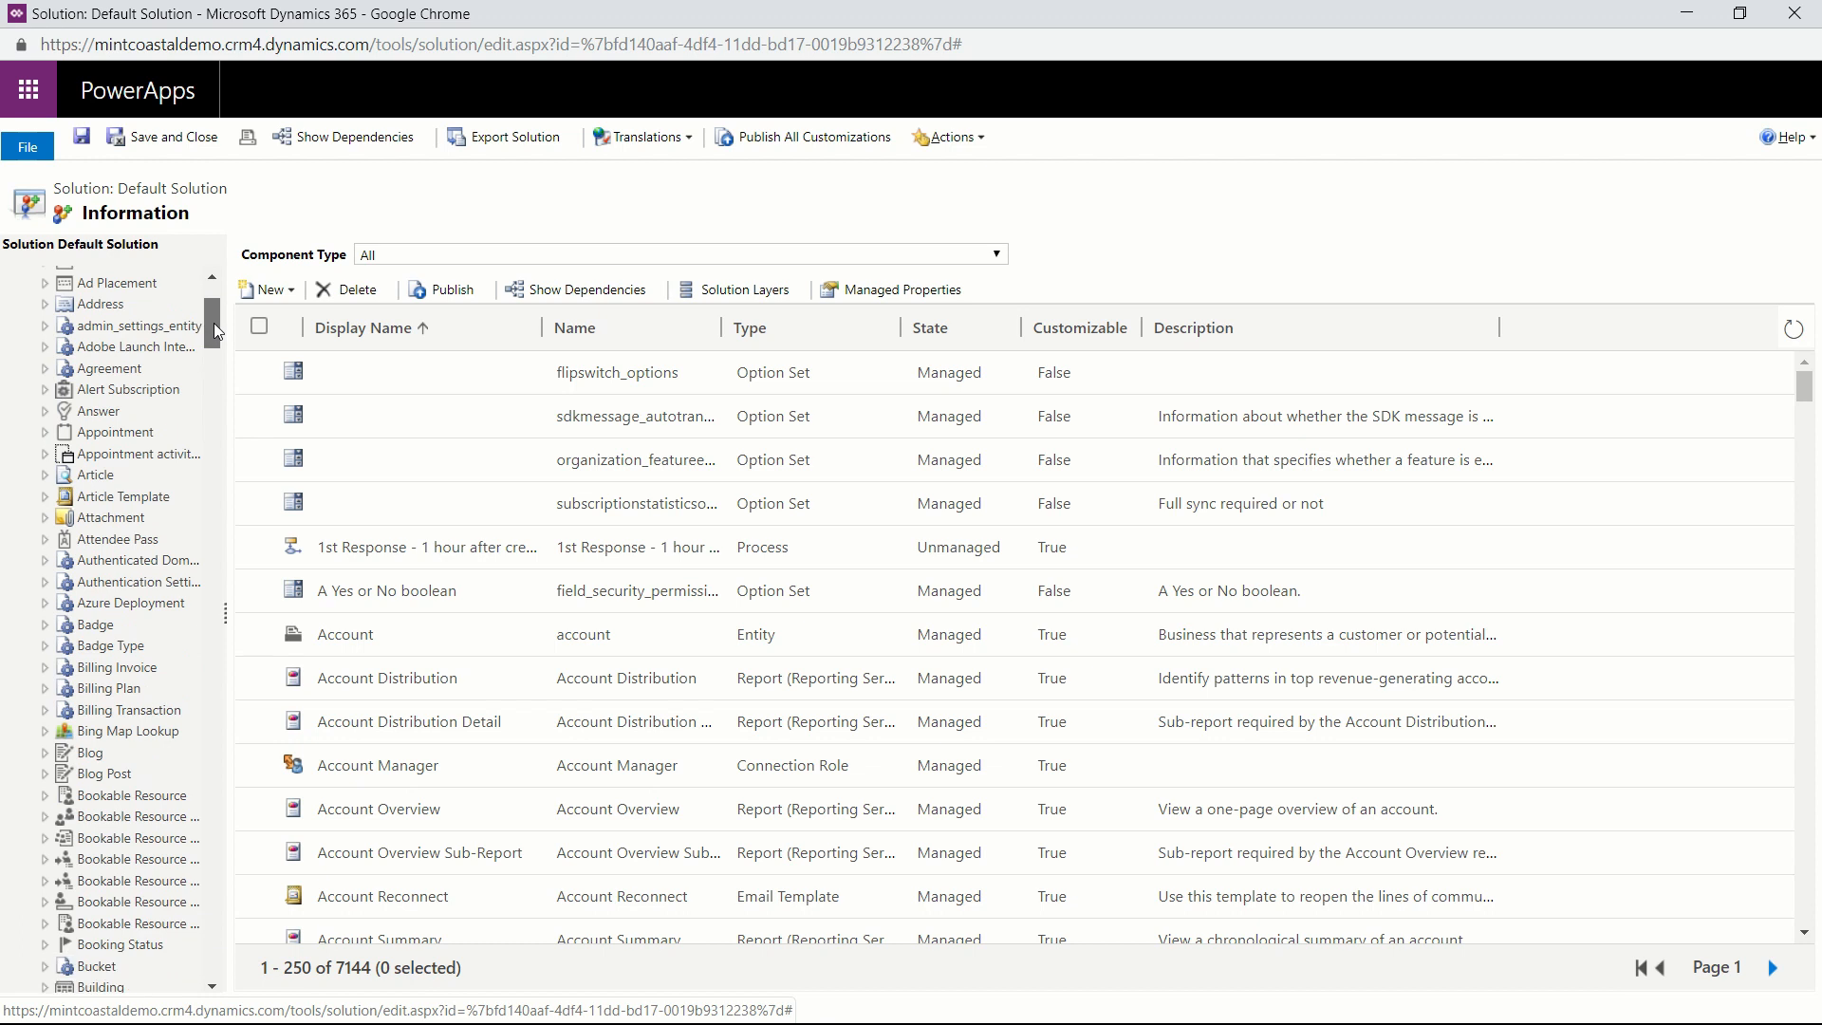
{"action": "key", "text": "alt+Tab"}
{"action": "key", "text": "alt+Tab"}
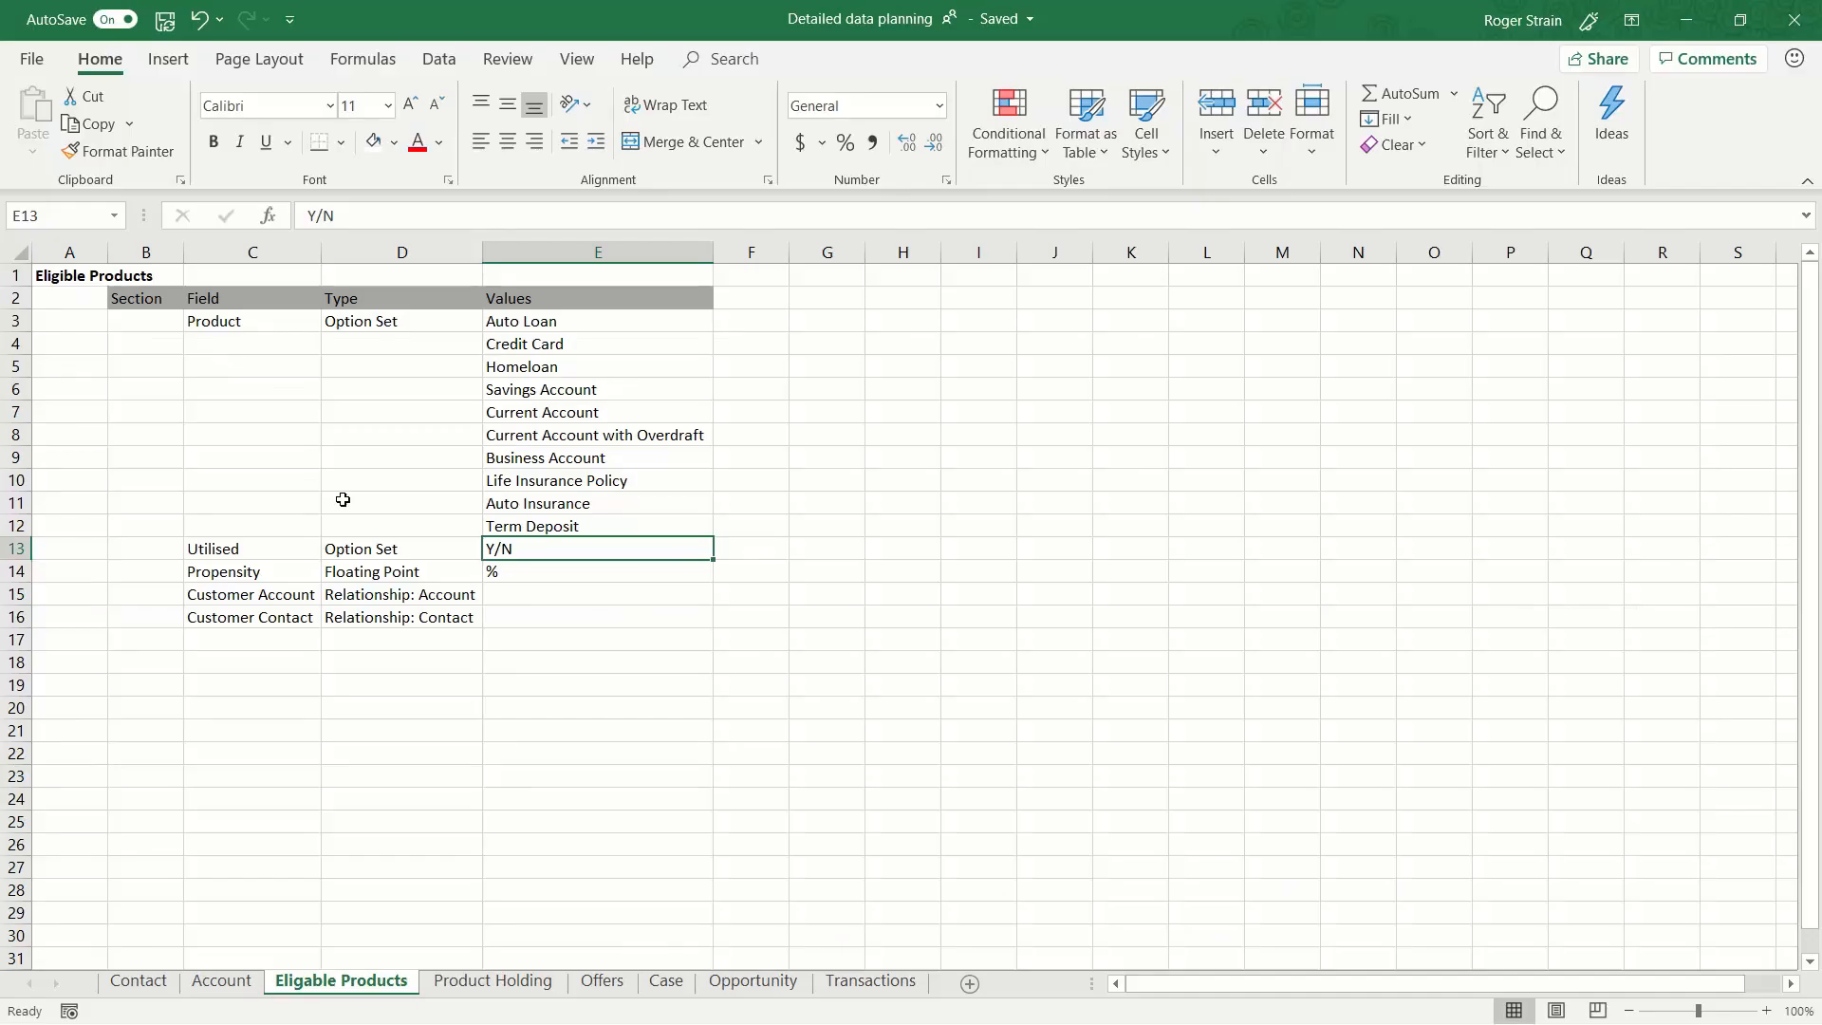
{"action": "left_click", "coordinate": [529, 319]}
{"action": "key", "text": "alt+Tab"}
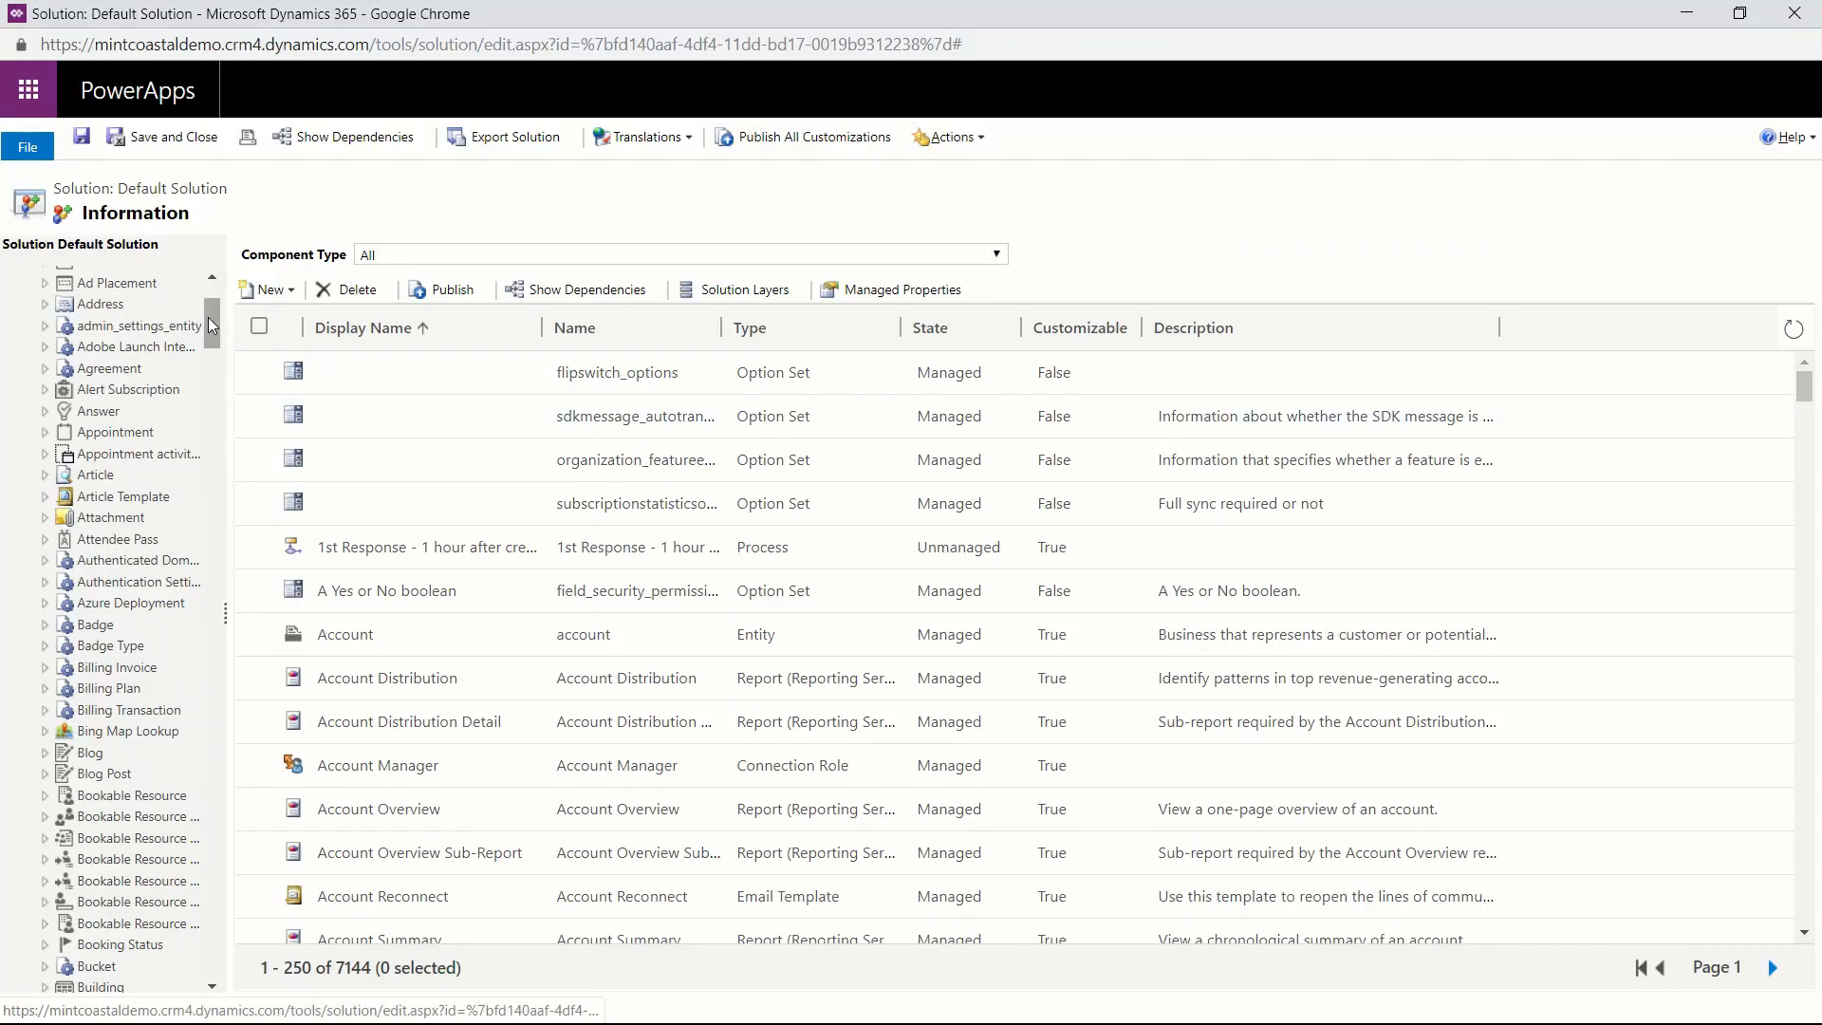
{"action": "left_click_drag", "start_coordinate": [213, 326], "coordinate": [212, 439]}
{"action": "left_click", "coordinate": [183, 463]}
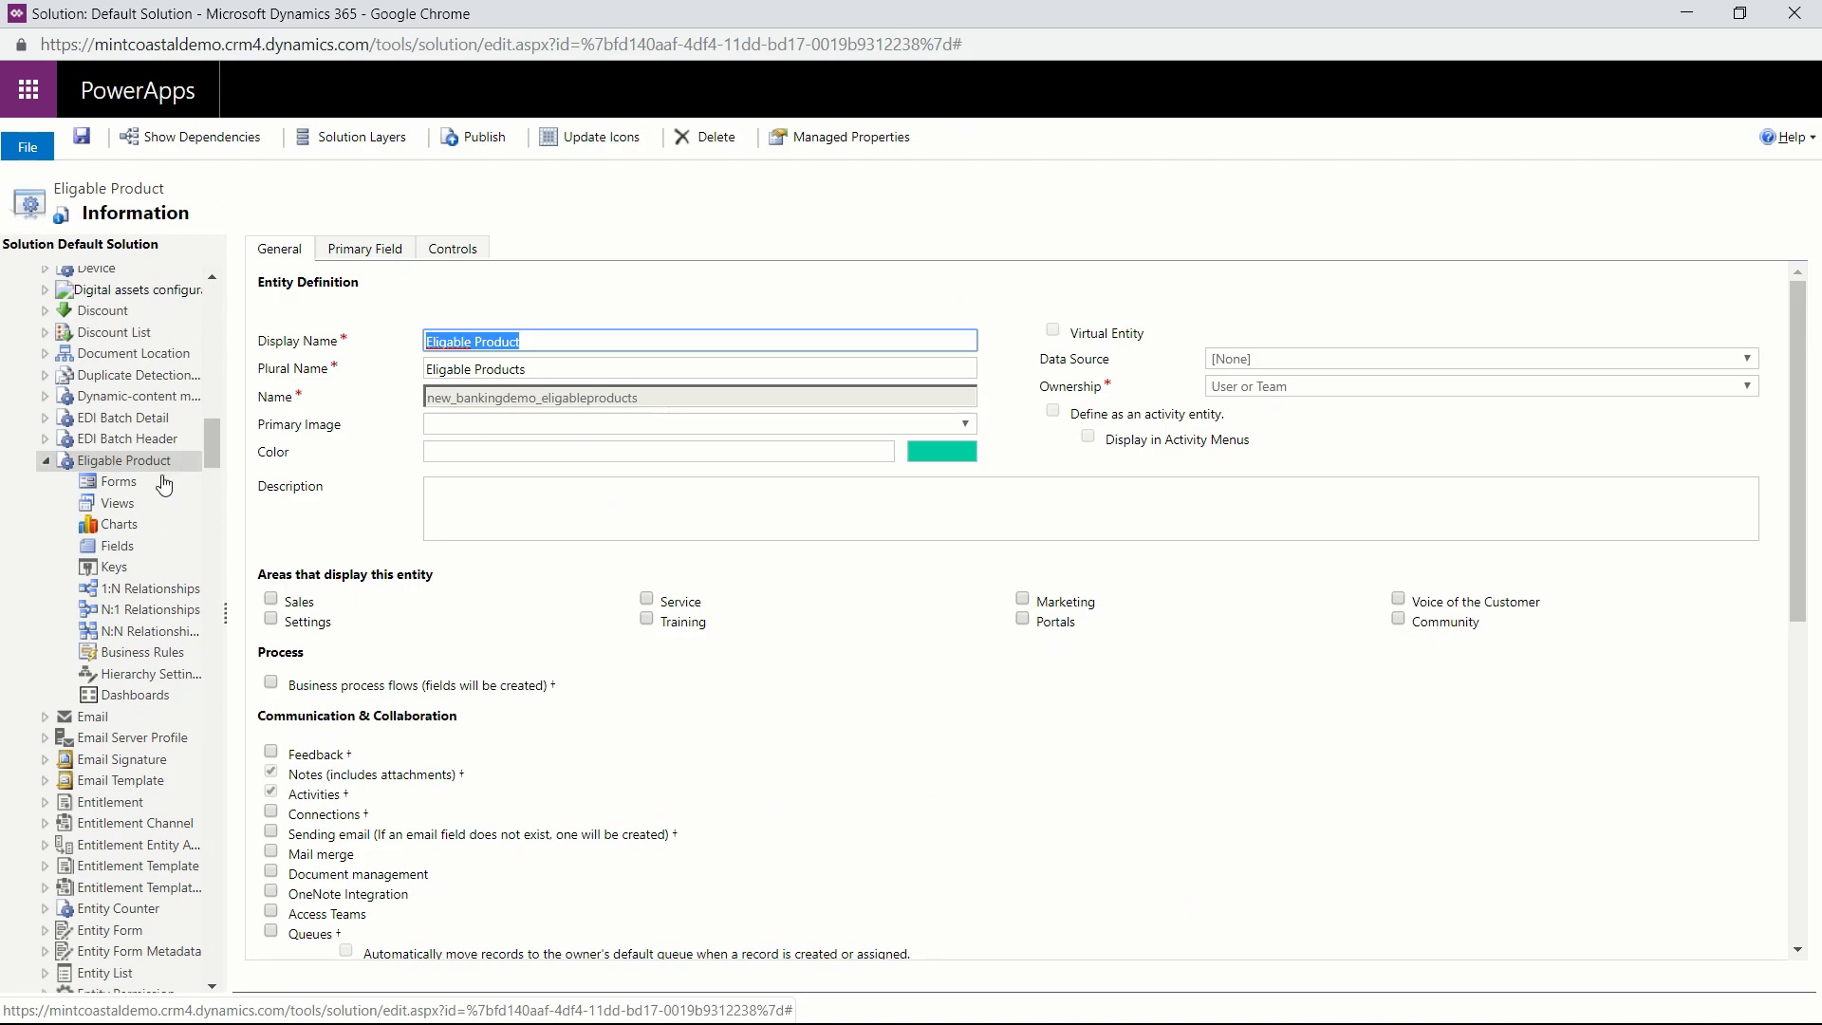
{"action": "left_click", "coordinate": [118, 548]}
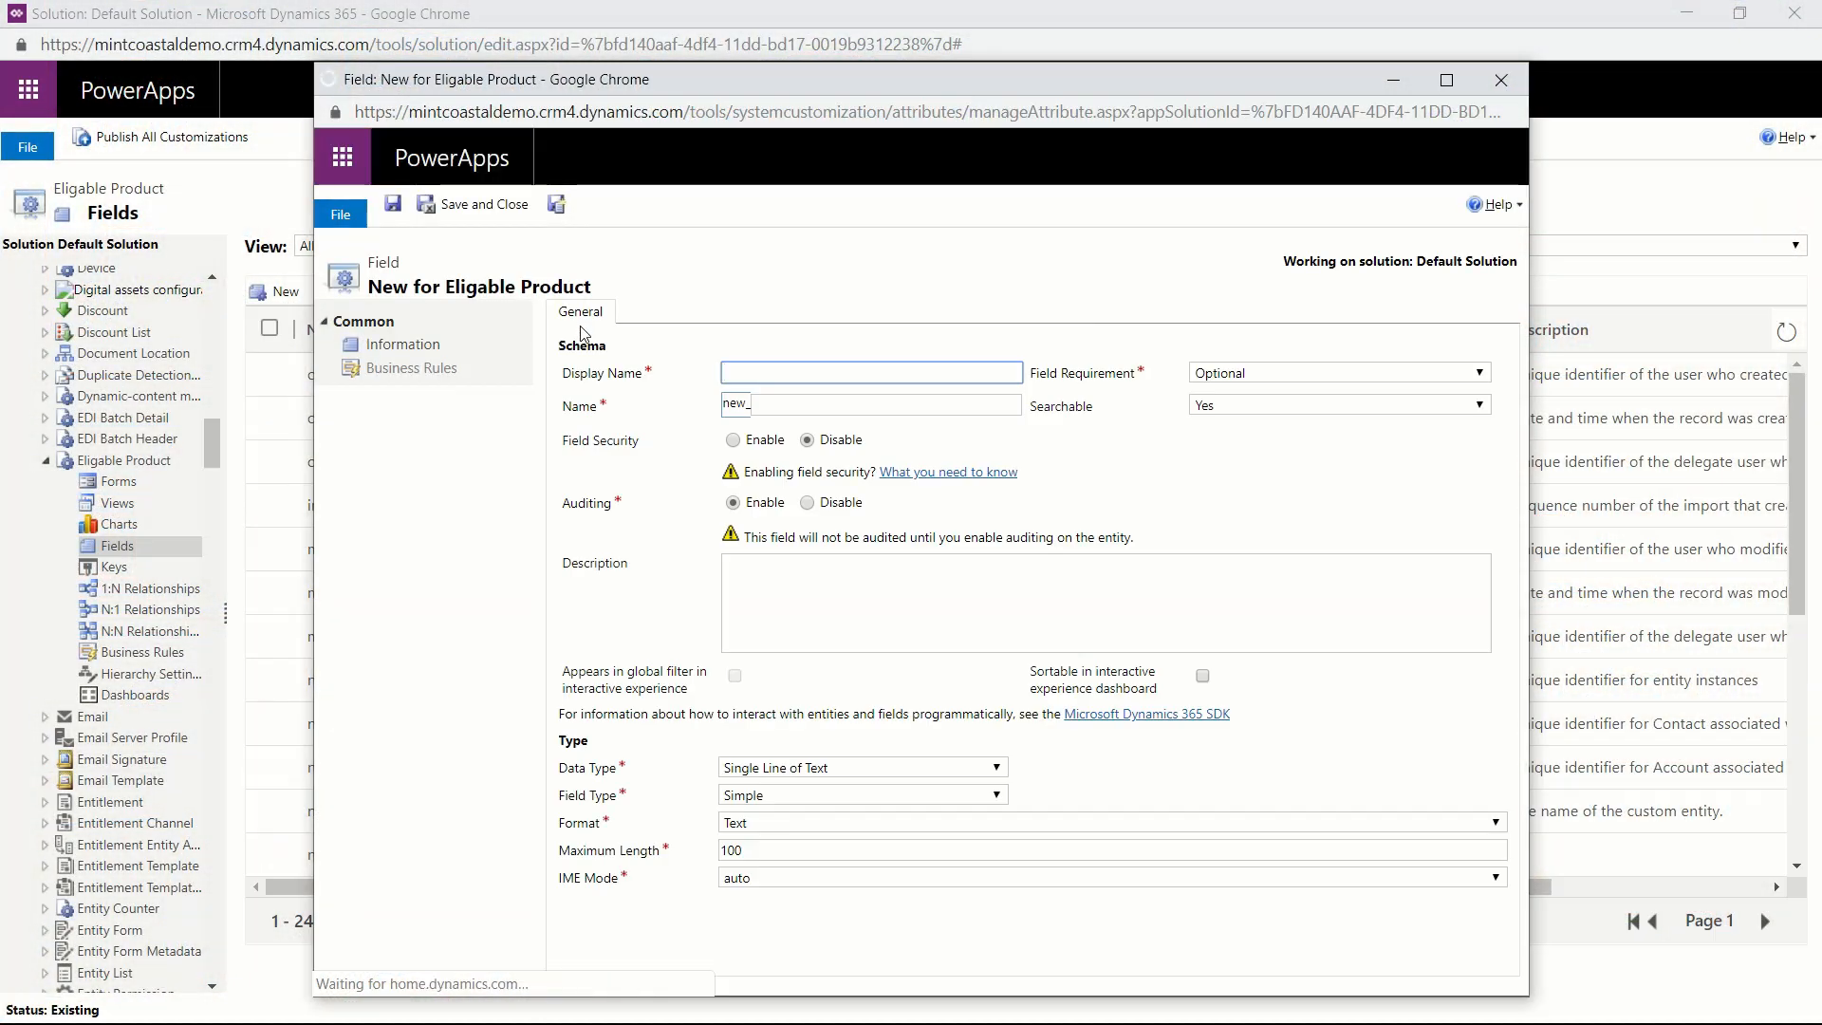
Give the new Eligable Product field the display name Product, copied from the planning sheet, and the data type Option Set.
{"action": "key", "text": "alt+Tab"}
{"action": "key", "text": "alt+Tab"}
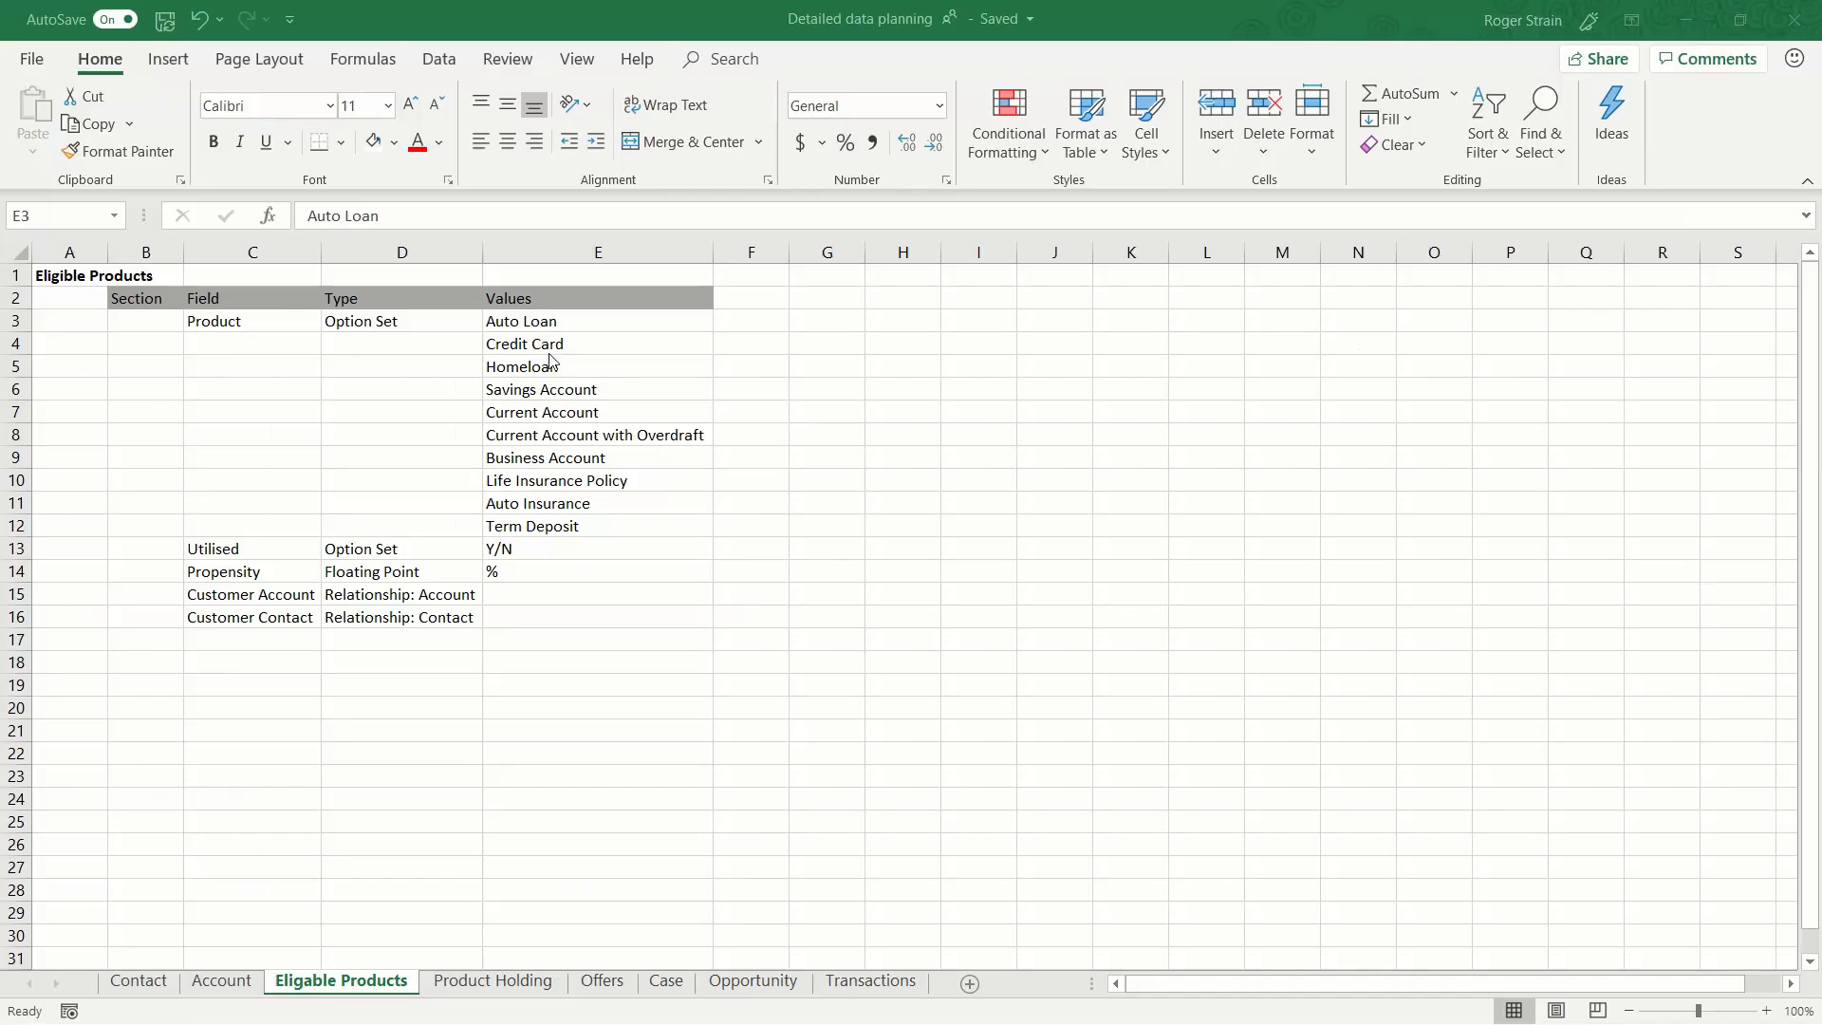
{"action": "left_click", "coordinate": [225, 320]}
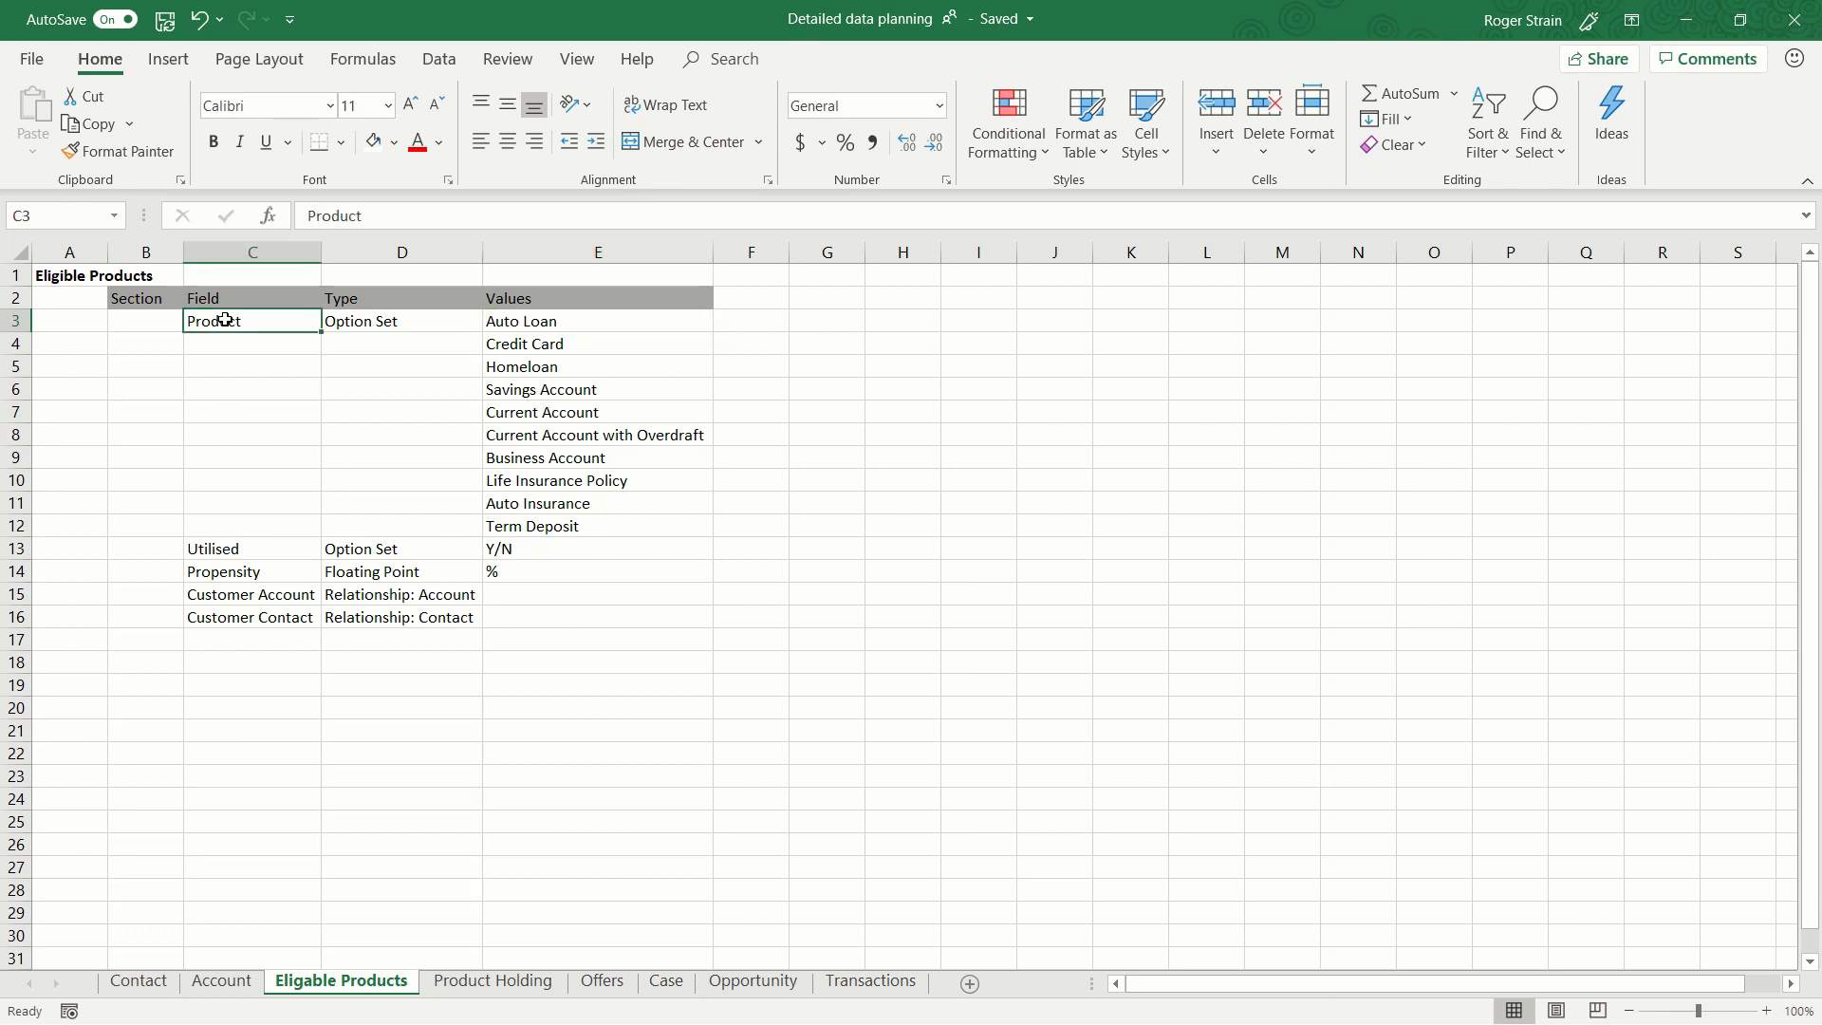
{"action": "key", "text": "alt+Tab"}
{"action": "left_click", "coordinate": [724, 379]}
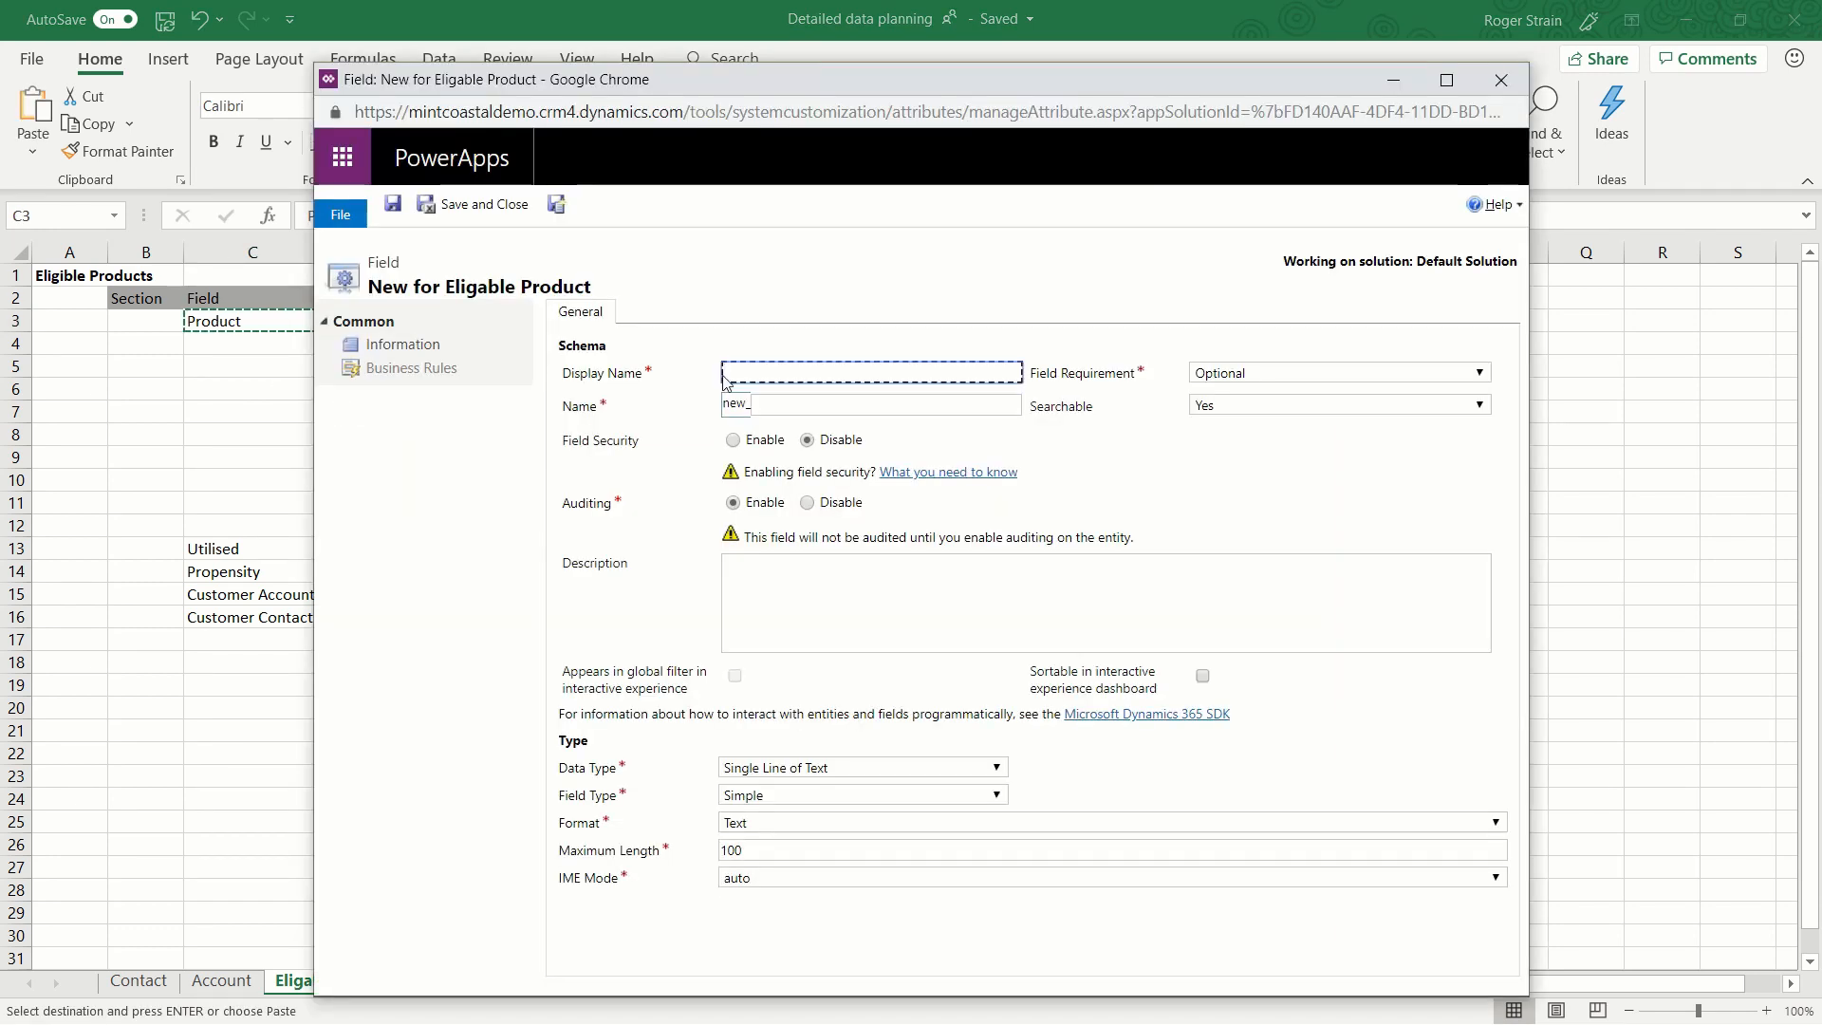
{"action": "type", "text": "Product"}
{"action": "left_click", "coordinate": [828, 769]}
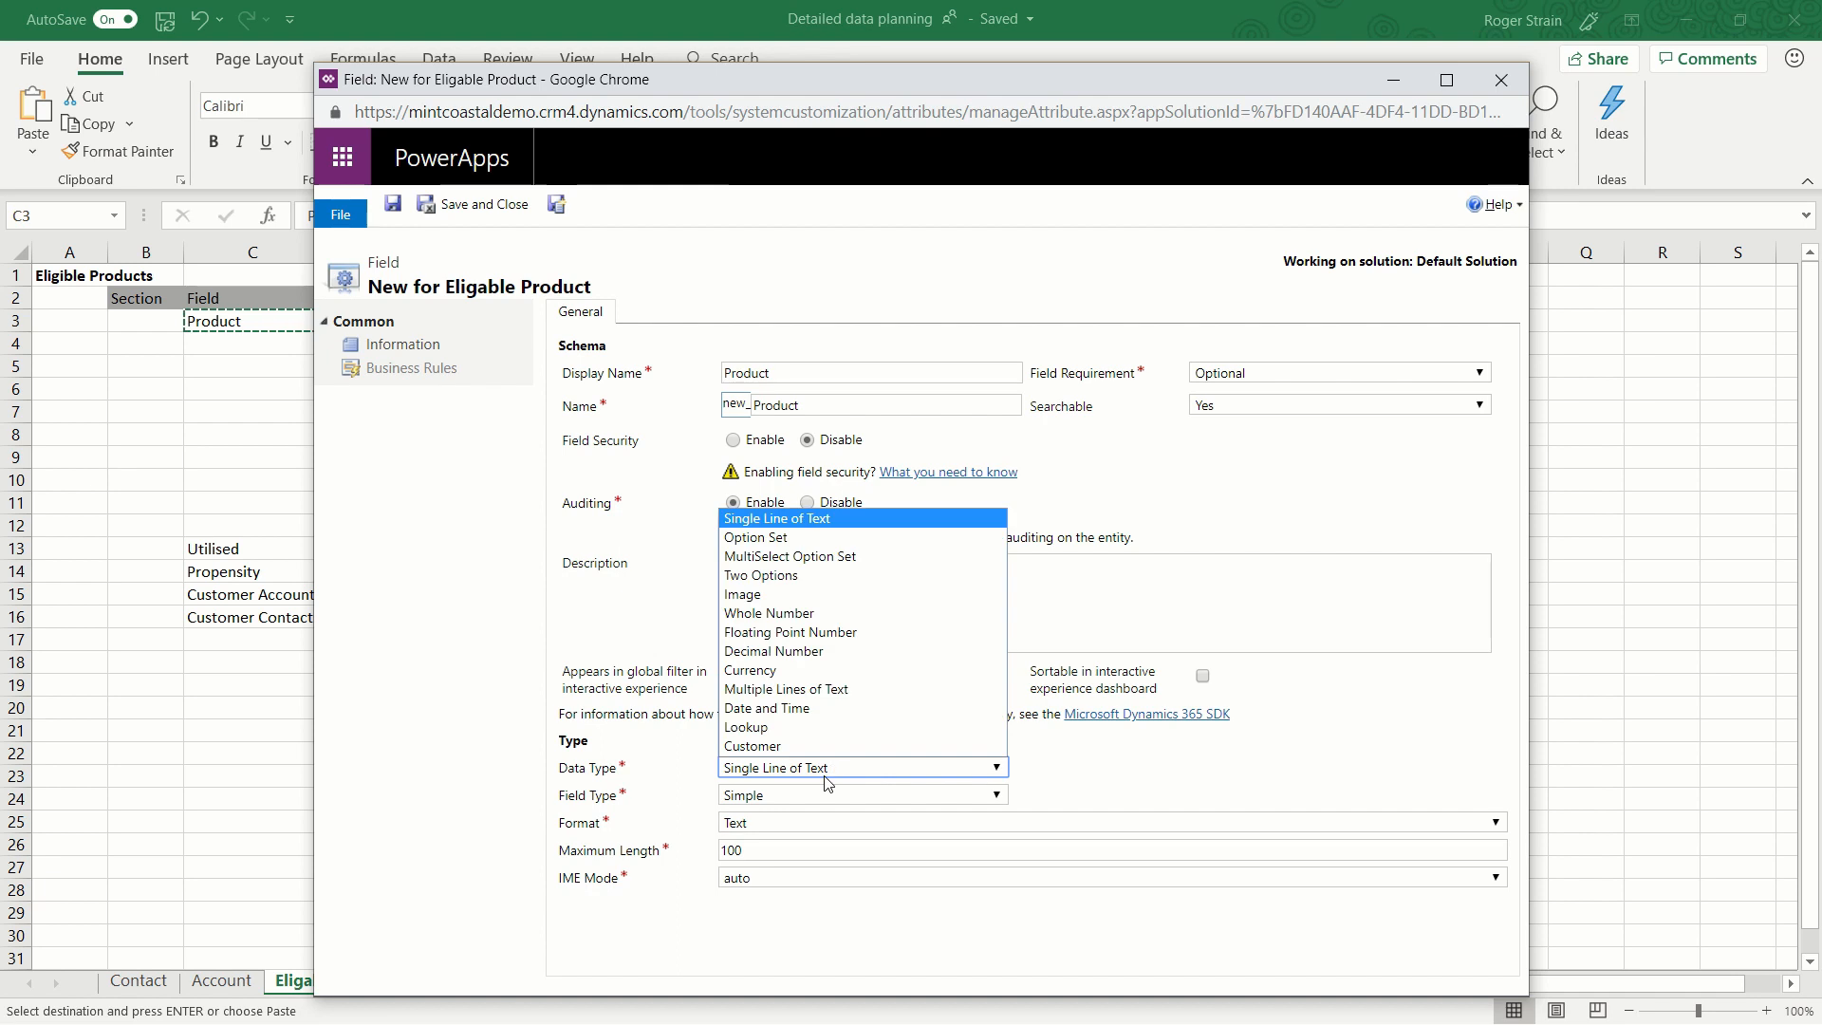
{"action": "left_click", "coordinate": [811, 539]}
Add a first option to the Product option set, labelled Auto Loan as copied from the Eligable Products sheet.
{"action": "left_click_drag", "start_coordinate": [704, 88], "coordinate": [704, 43]}
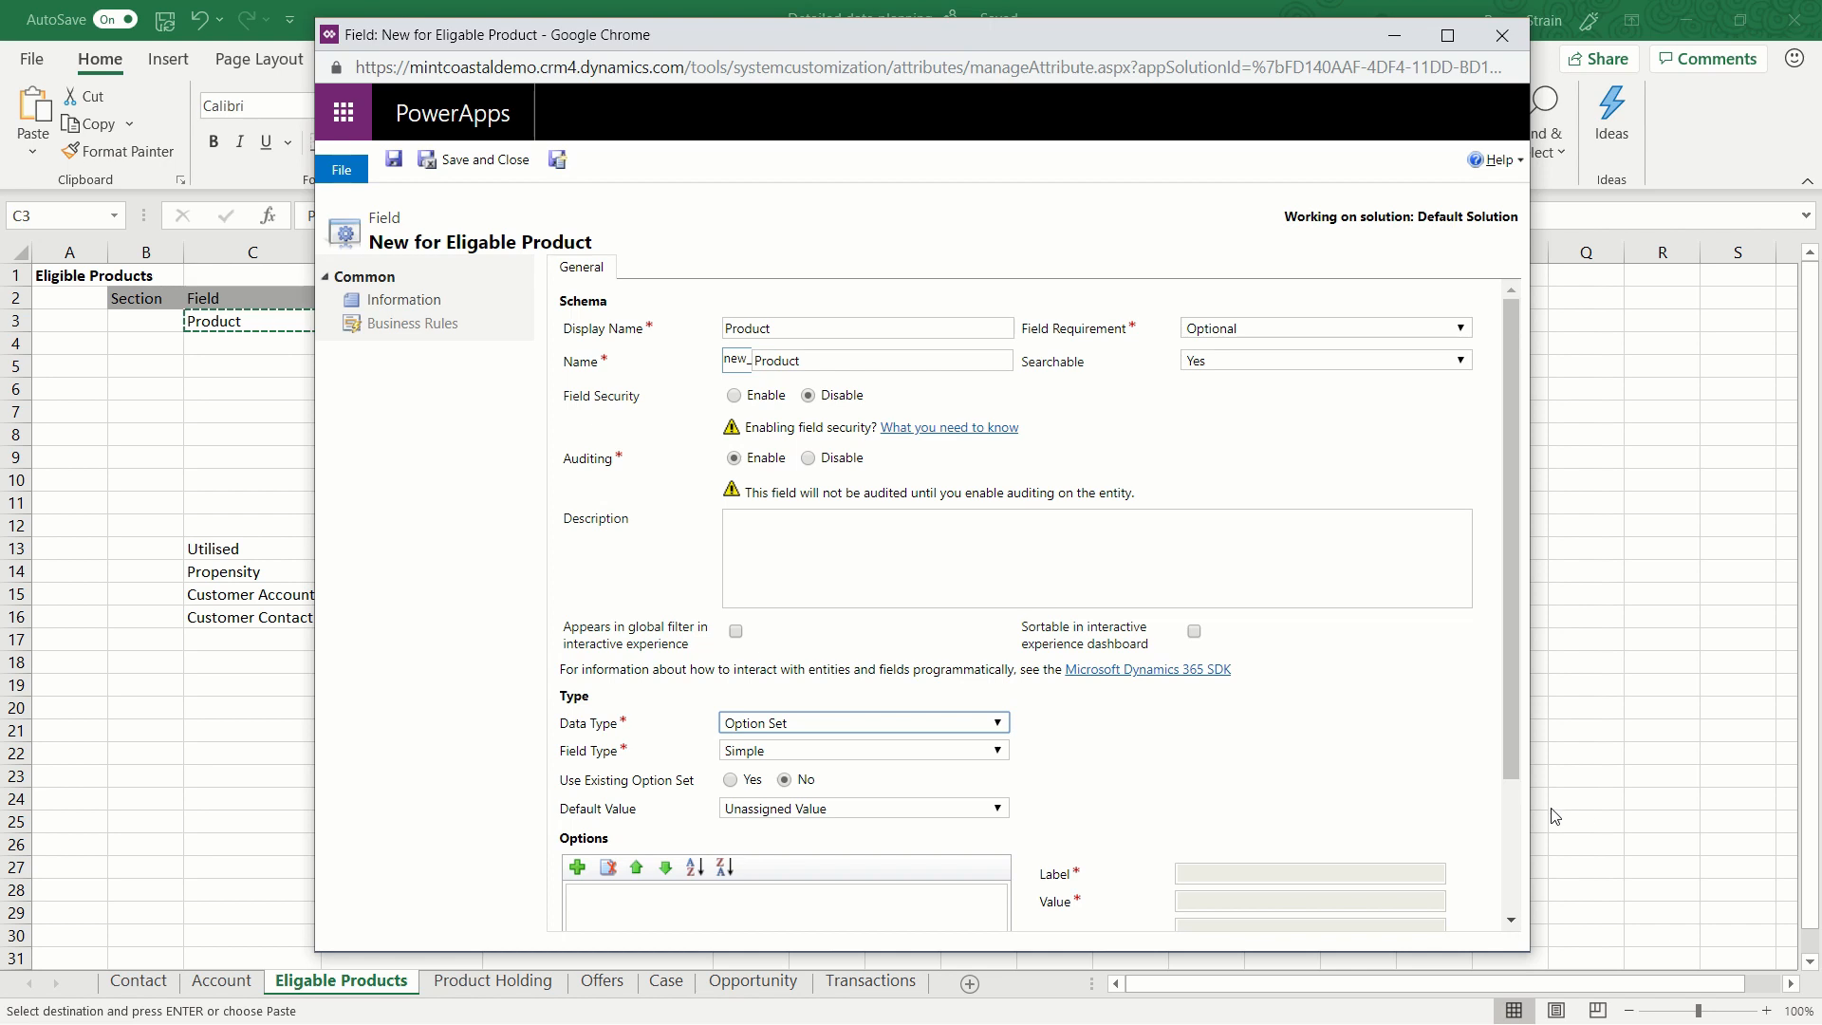
{"action": "left_click", "coordinate": [1512, 818]}
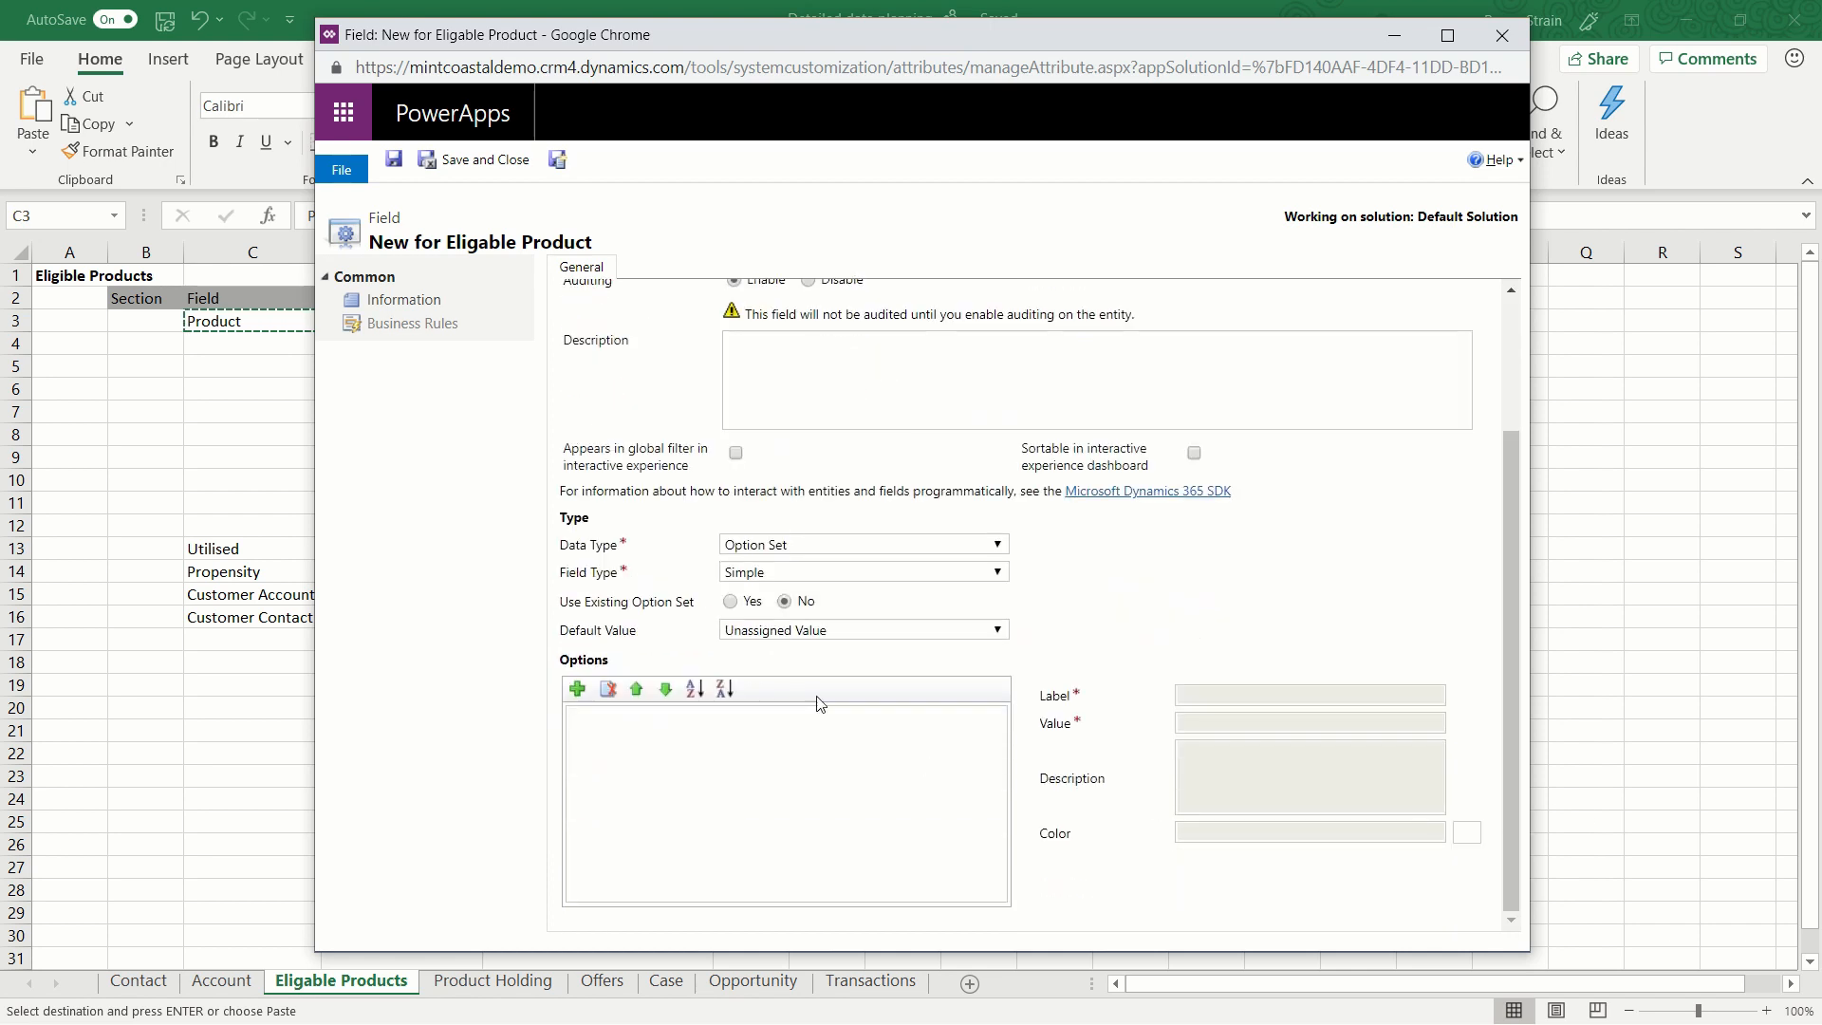
{"action": "left_click", "coordinate": [577, 689]}
{"action": "key", "text": "alt+Tab"}
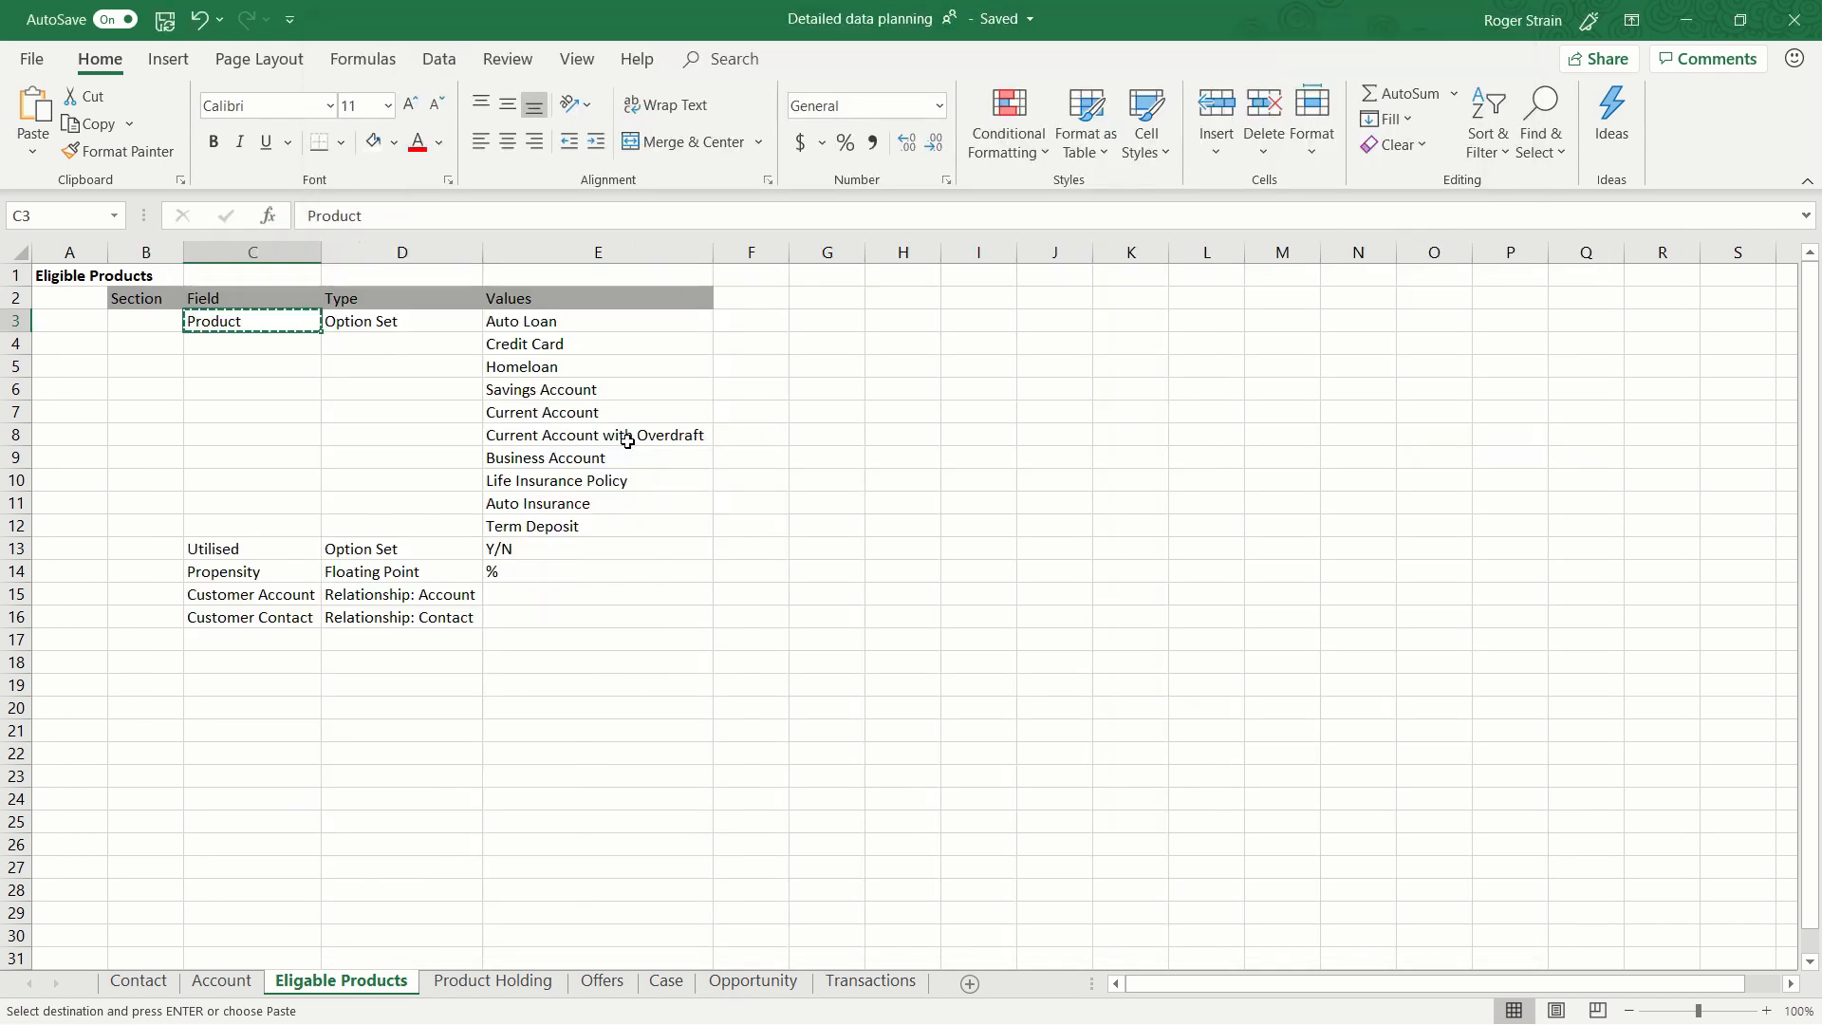
{"action": "left_click", "coordinate": [541, 321]}
{"action": "key", "text": "ctrl+c"}
{"action": "key", "text": "alt+Tab"}
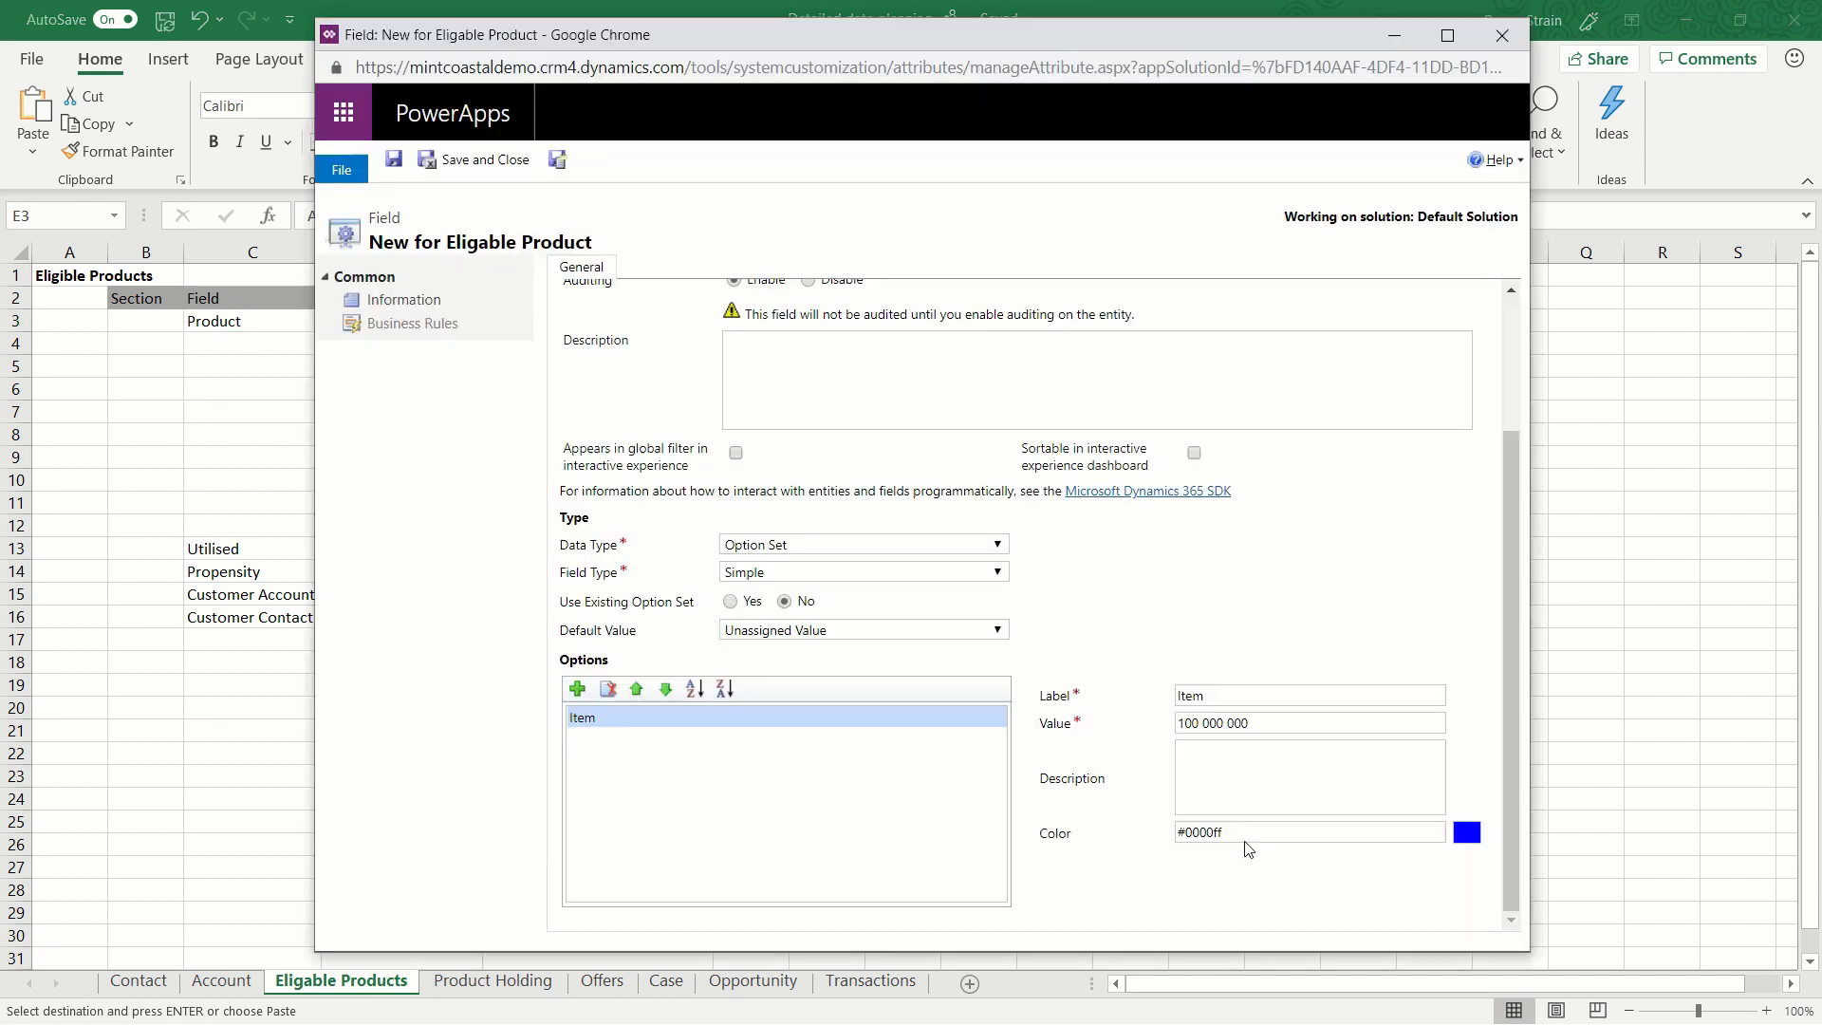
{"action": "left_click_drag", "start_coordinate": [1217, 691], "coordinate": [1170, 697]}
{"action": "key", "text": "ctrl+v"}
Add a second option to the Product field, labelled Credit Card from the planning sheet, and start another option.
{"action": "left_click", "coordinate": [578, 689]}
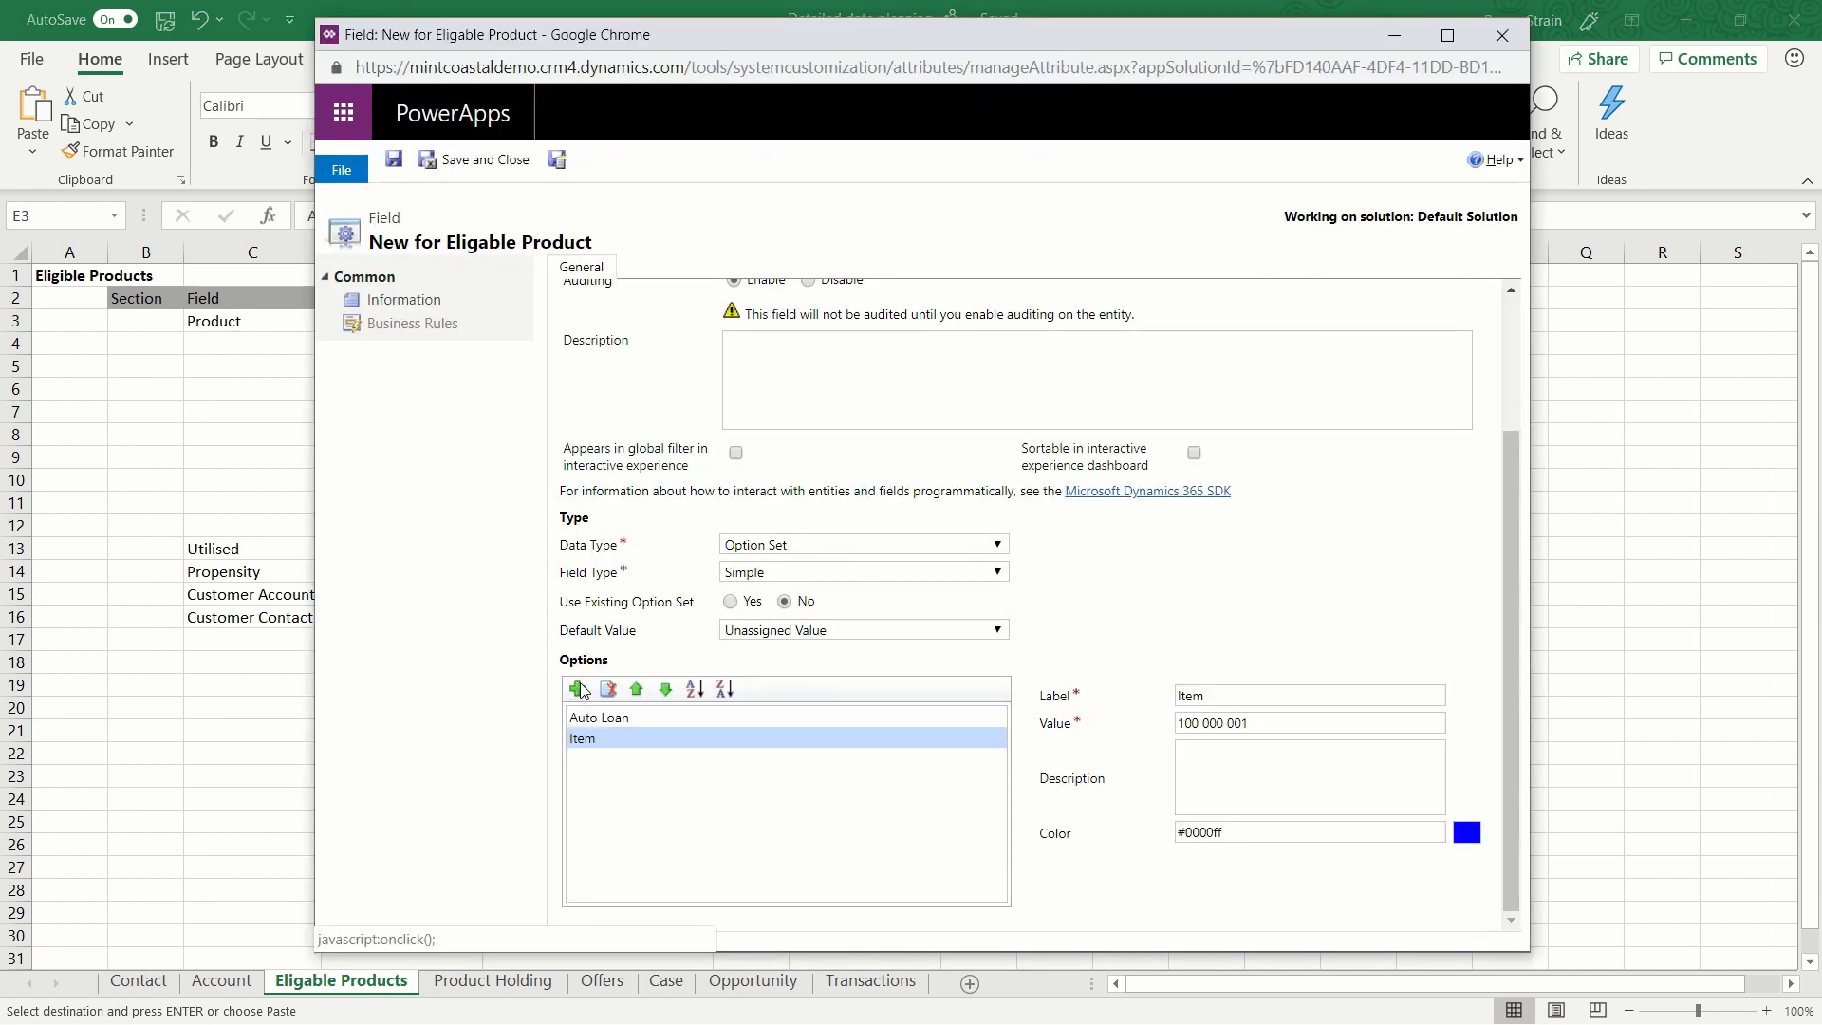
{"action": "key", "text": "alt+Tab"}
{"action": "left_click", "coordinate": [552, 345]}
{"action": "key", "text": "ctrl+c"}
{"action": "key", "text": "alt+Tab"}
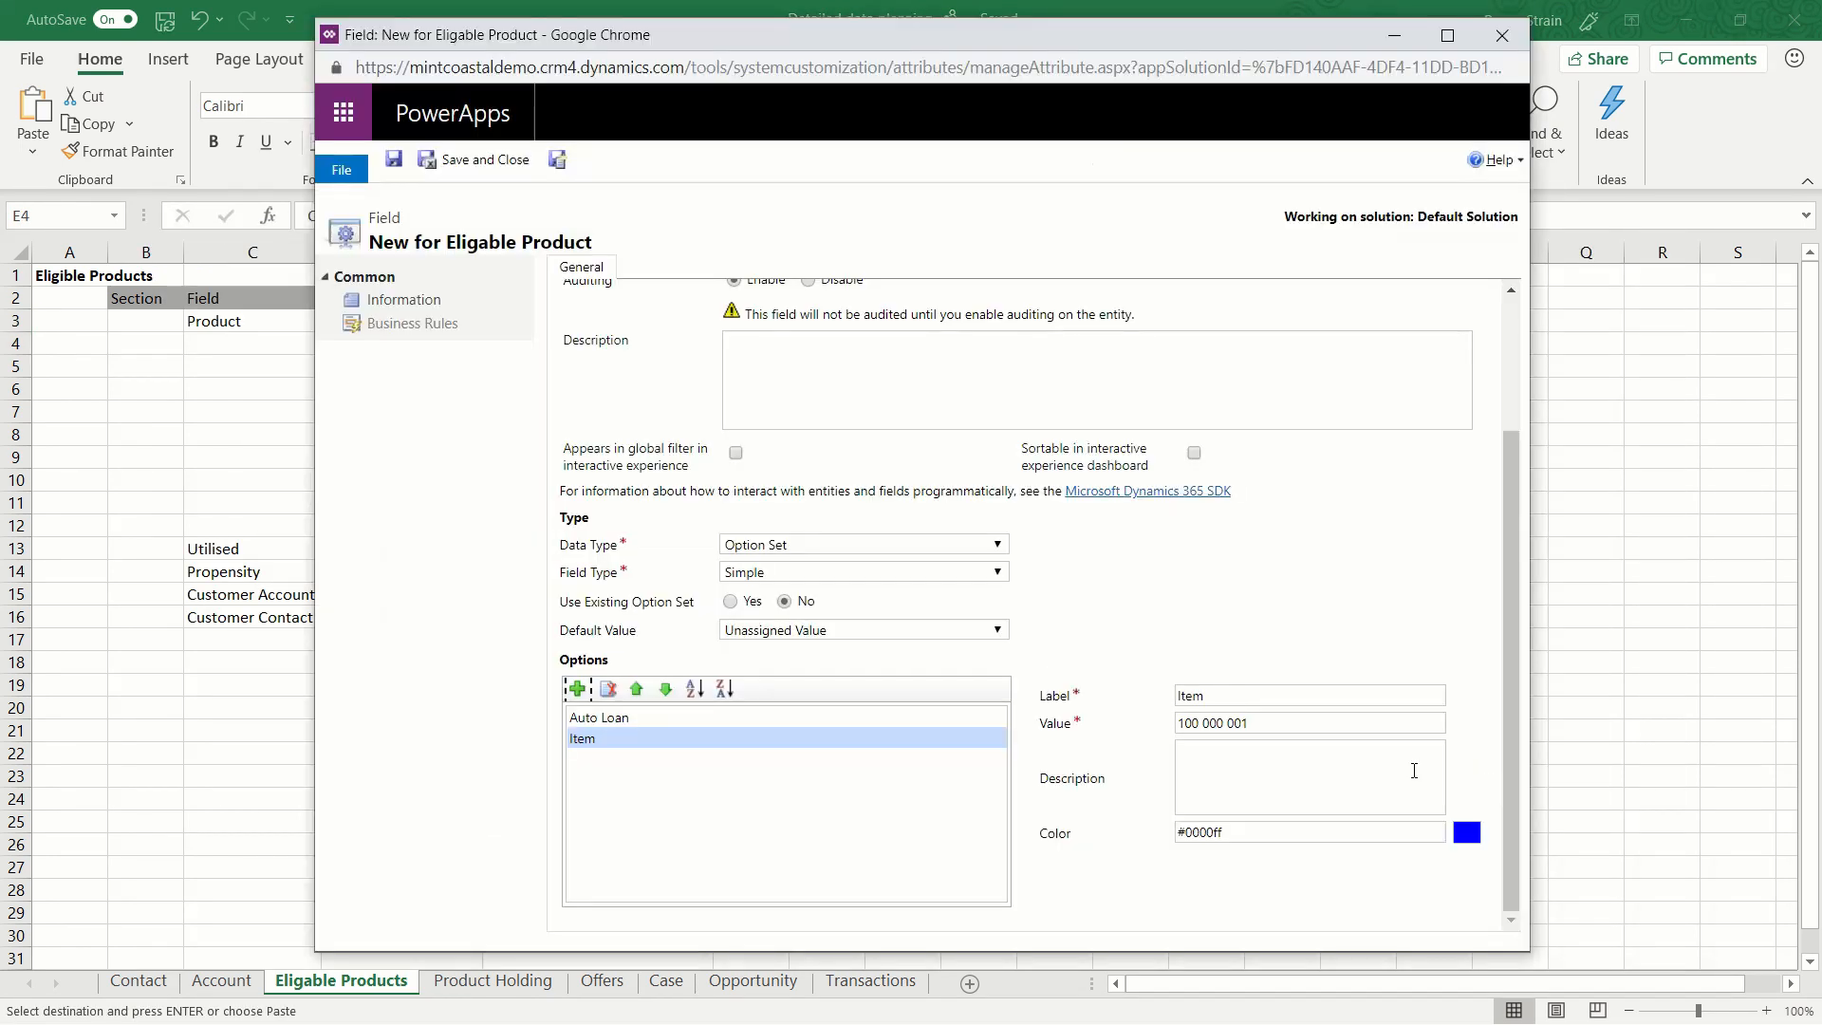
{"action": "left_click", "coordinate": [1321, 696]}
{"action": "key", "text": "ctrl+a"}
{"action": "key", "text": "ctrl+v"}
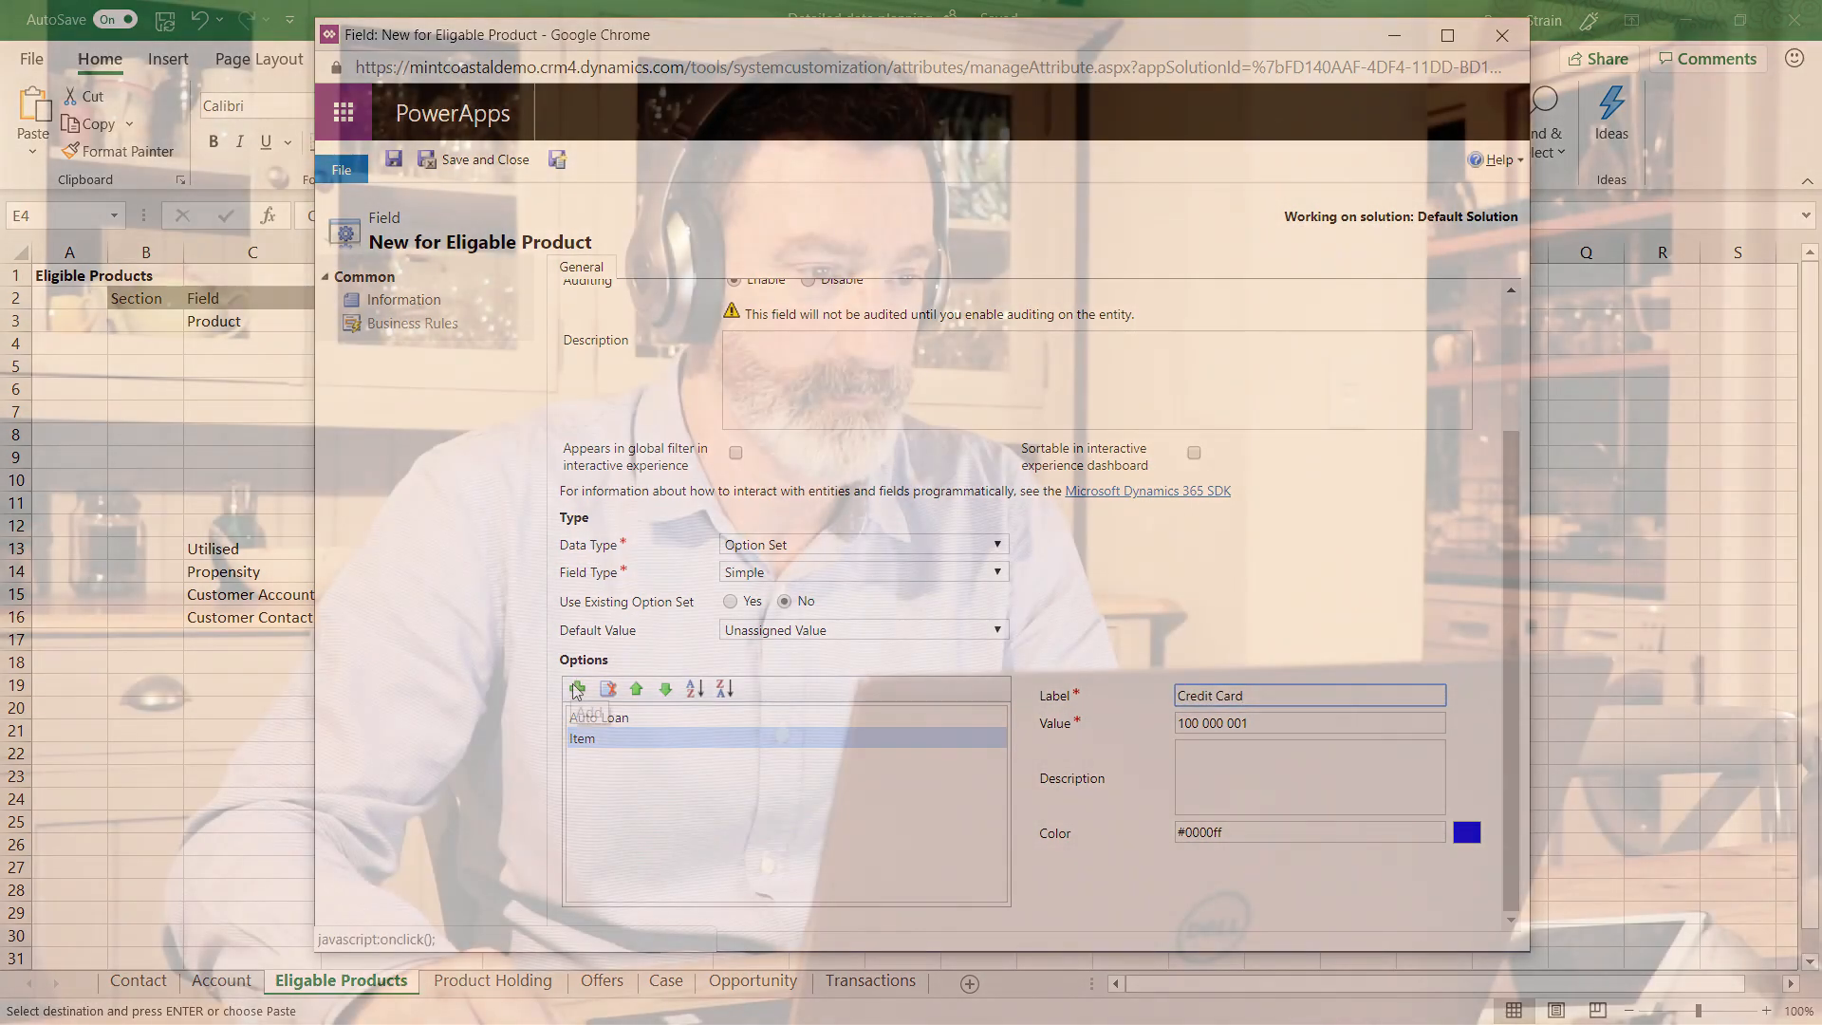
{"action": "left_click", "coordinate": [577, 689]}
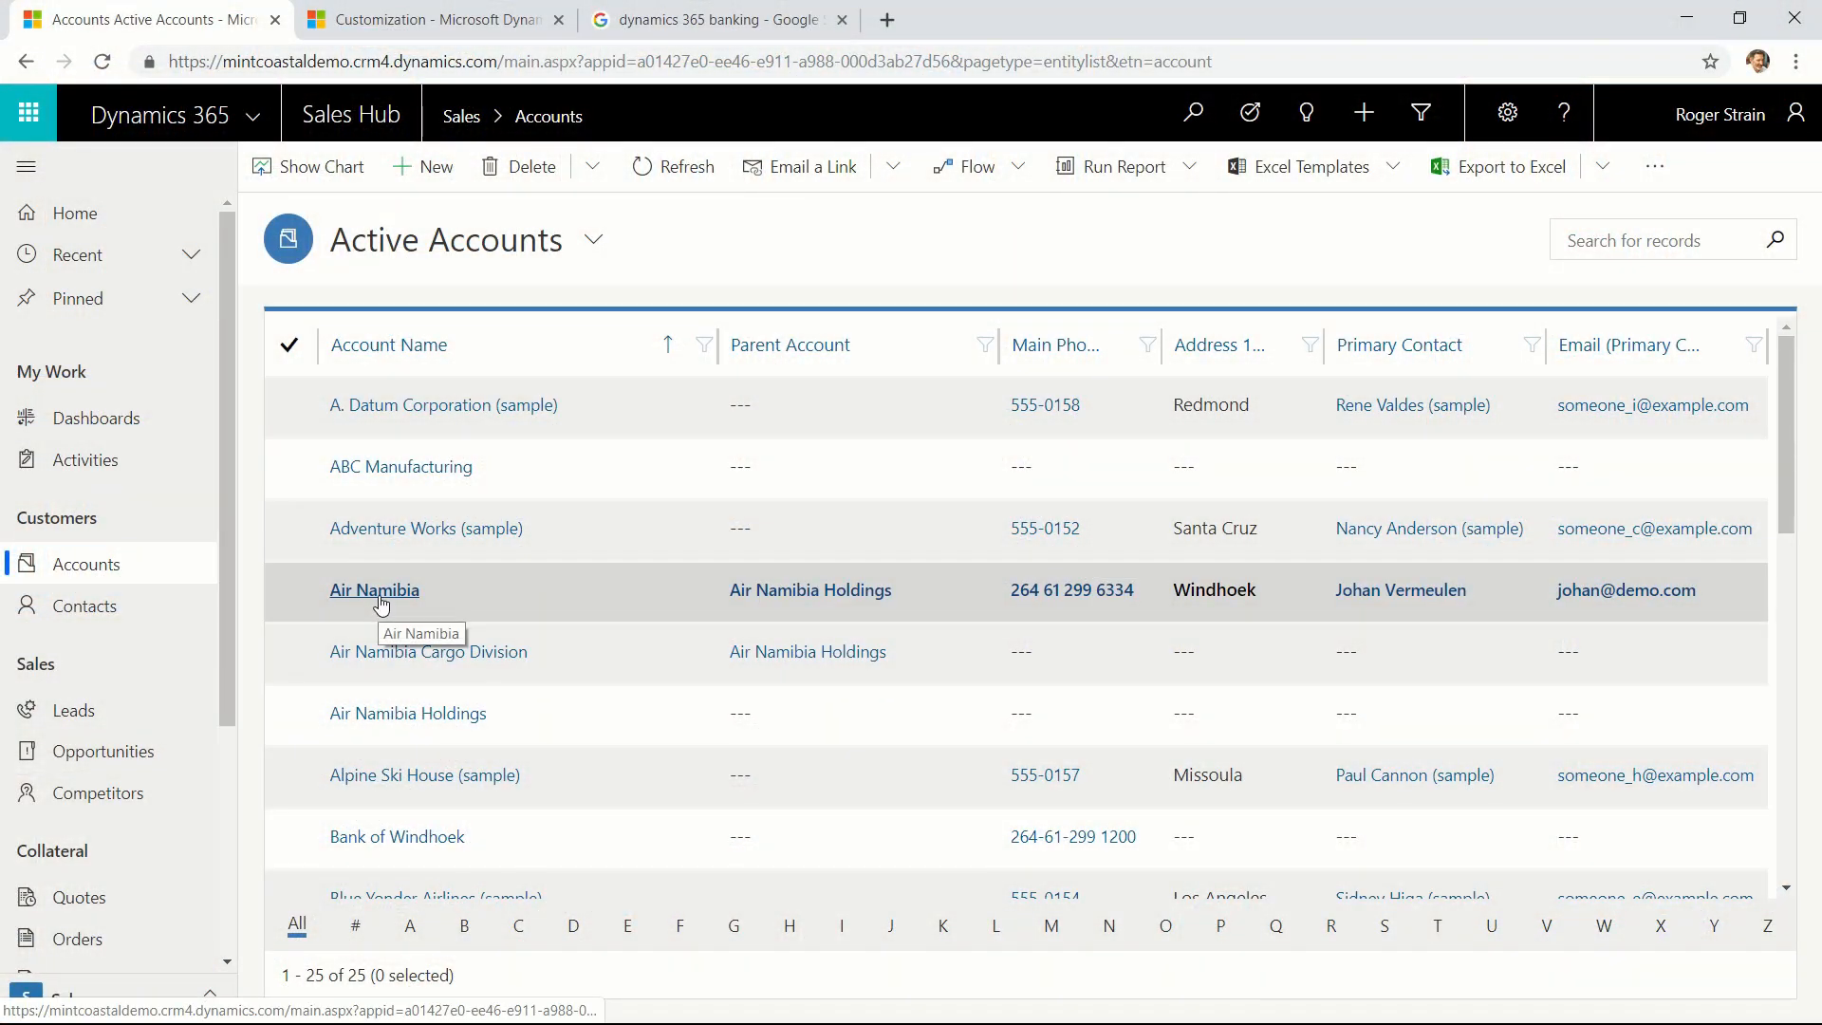
Open the Air Namibia account from the active accounts in Dynamics 365 Sales Hub and display it in the Banking Demo form.
{"action": "left_click", "coordinate": [378, 595]}
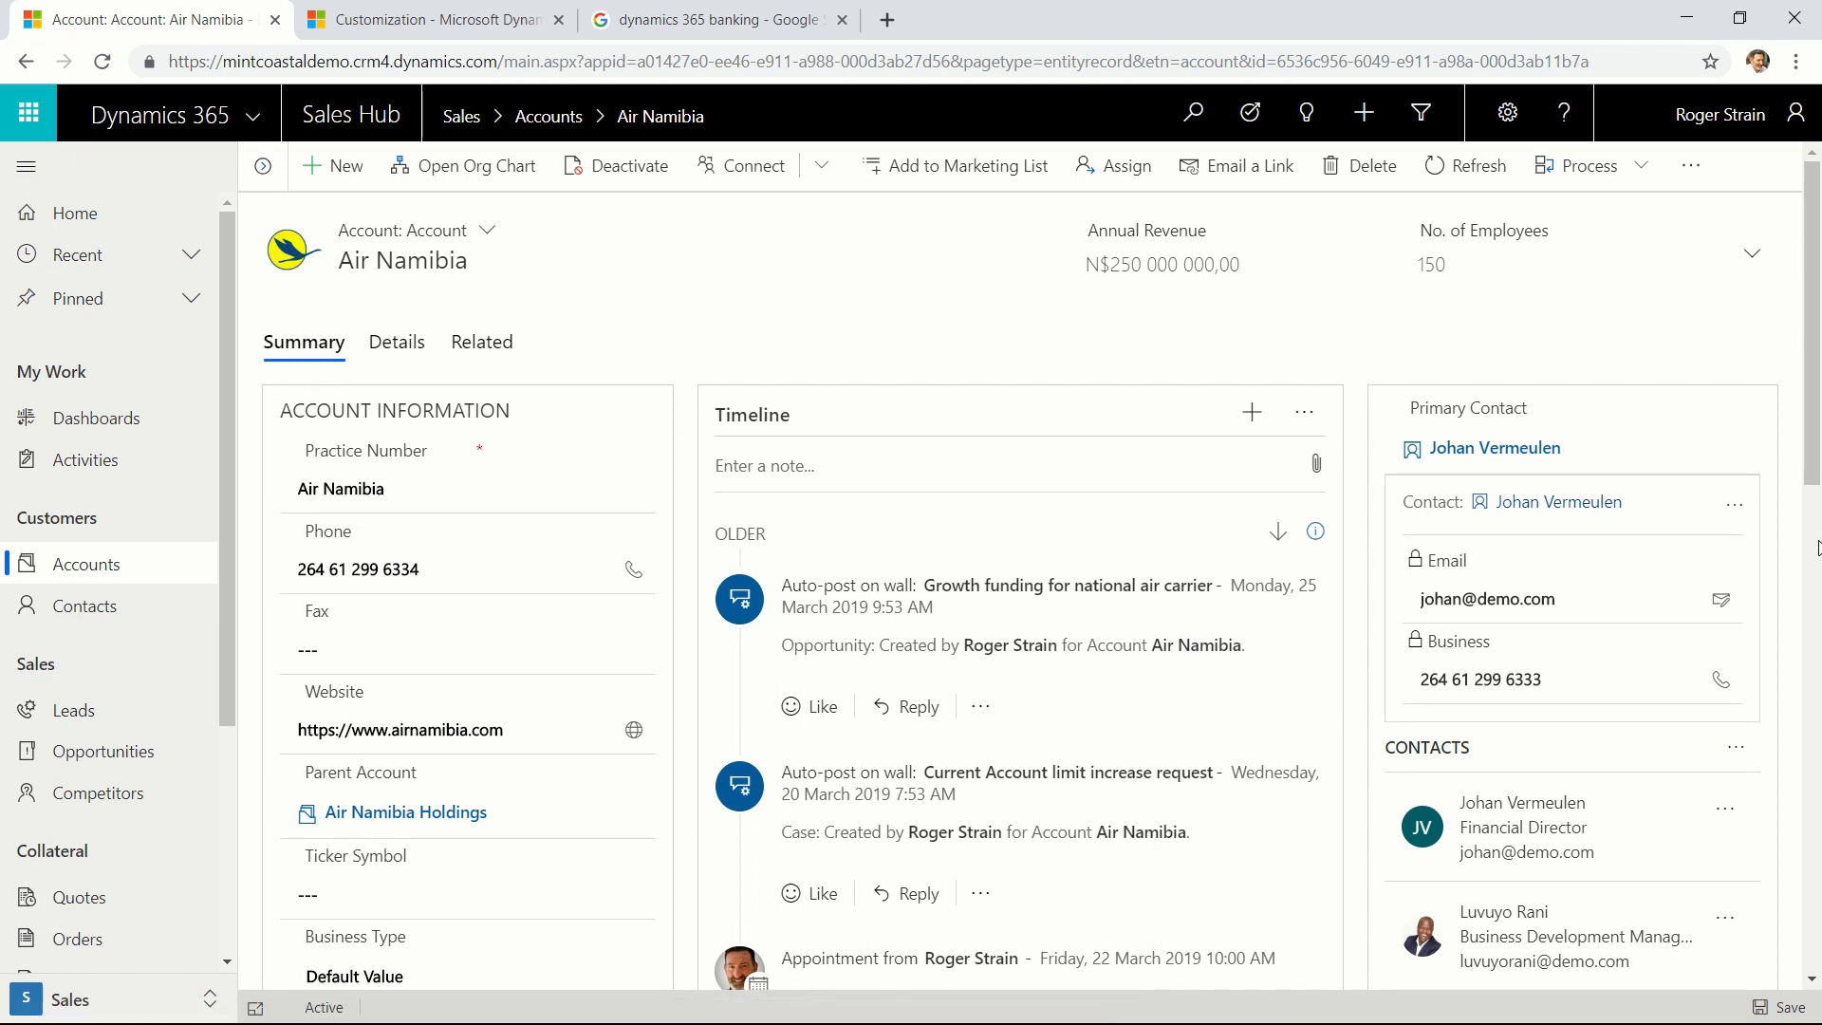
{"action": "left_click_drag", "start_coordinate": [1811, 446], "coordinate": [1820, 897]}
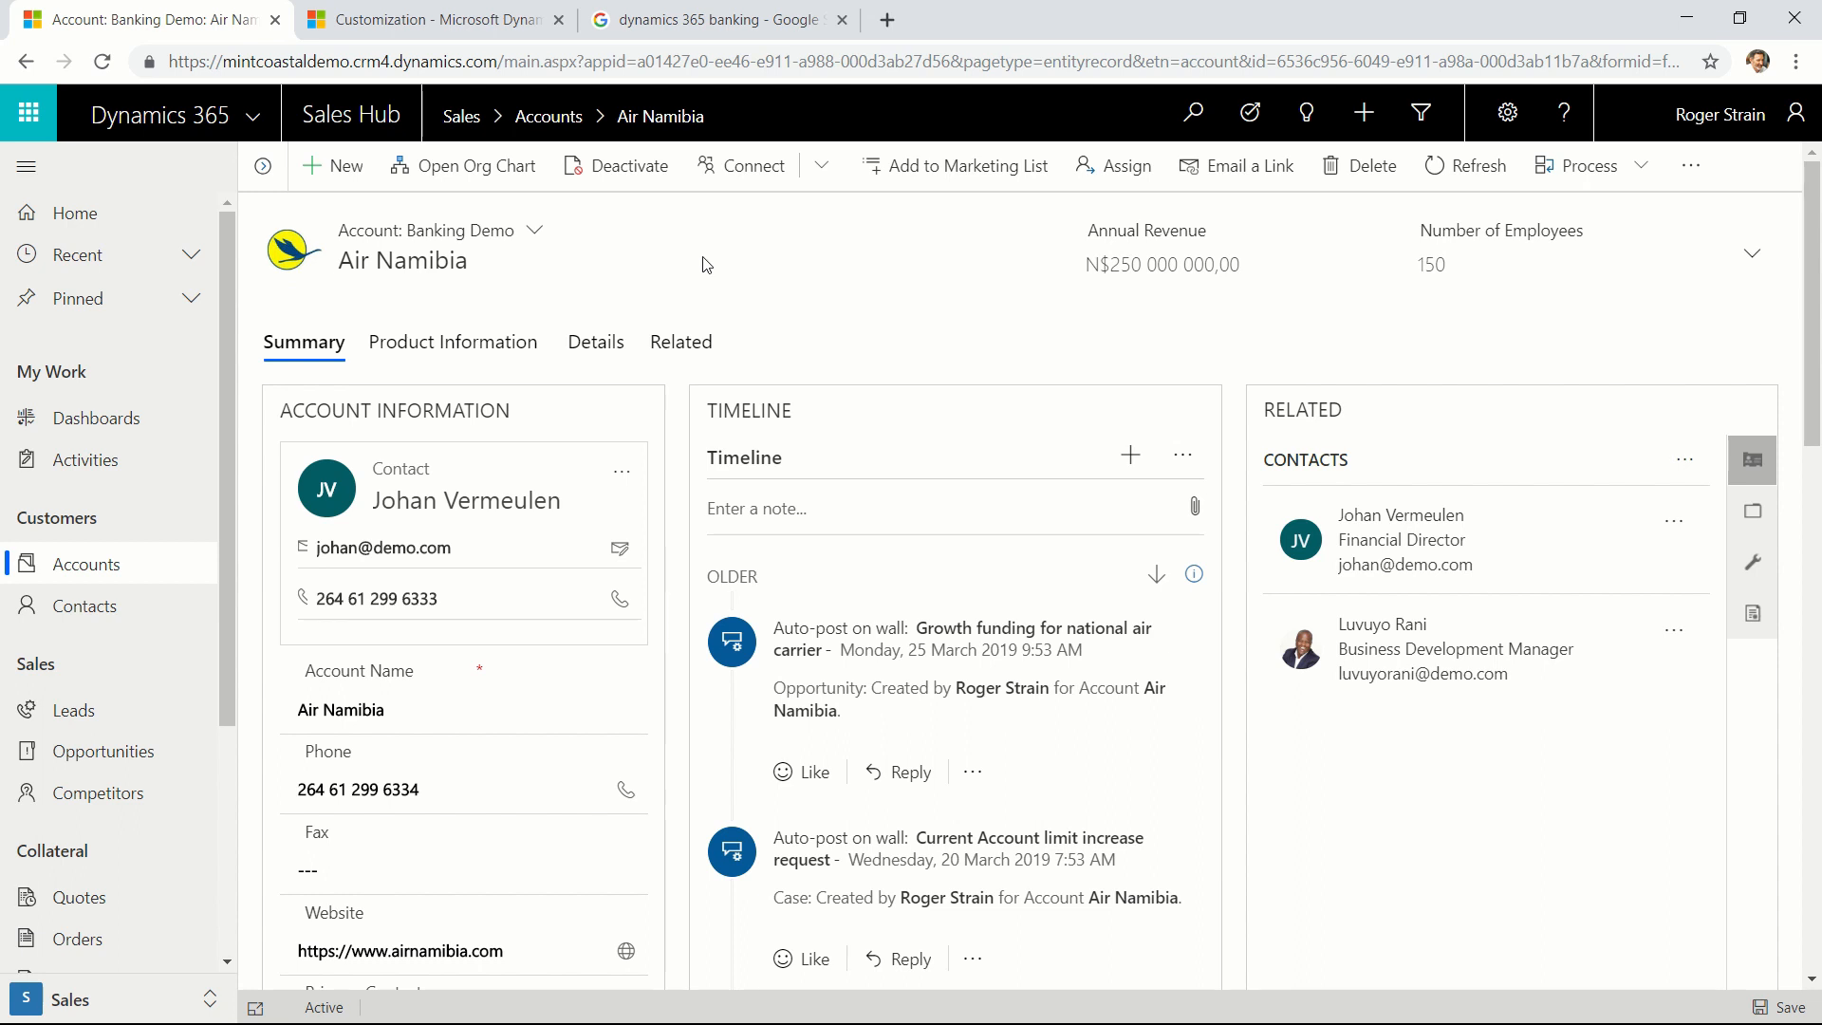
{"action": "left_click", "coordinate": [534, 231]}
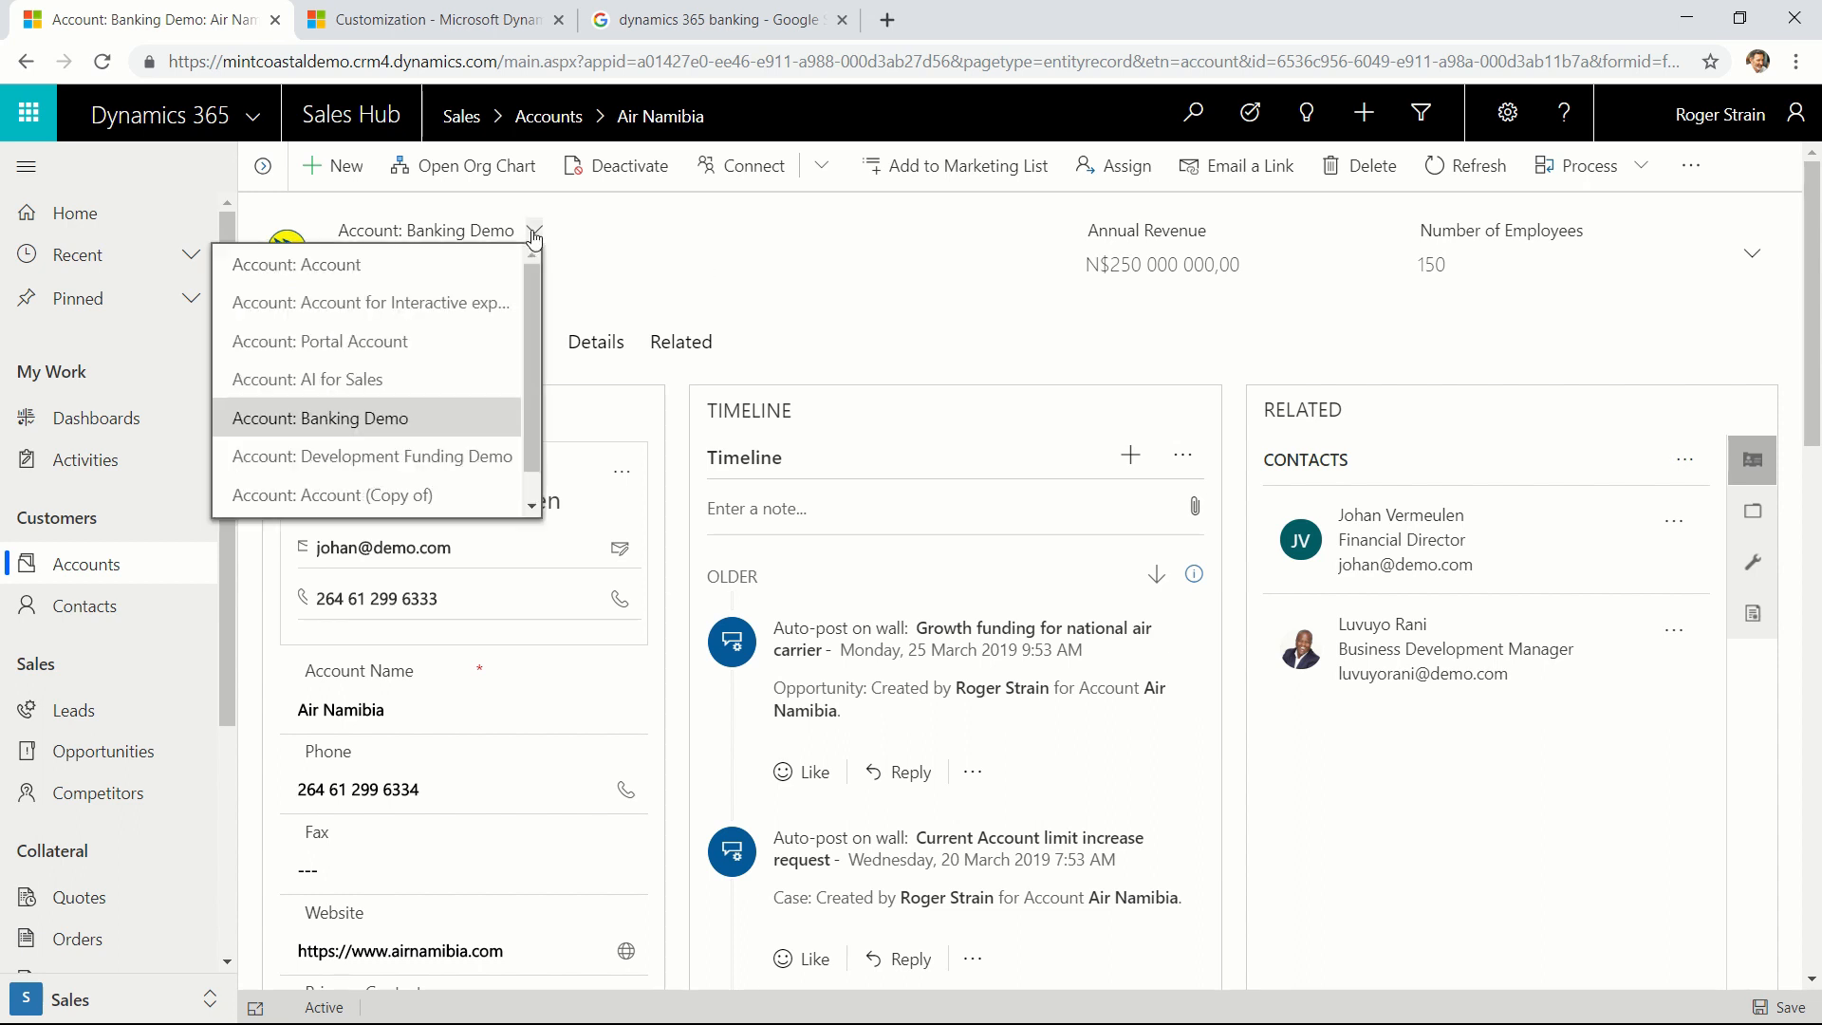
{"action": "left_click", "coordinate": [354, 426]}
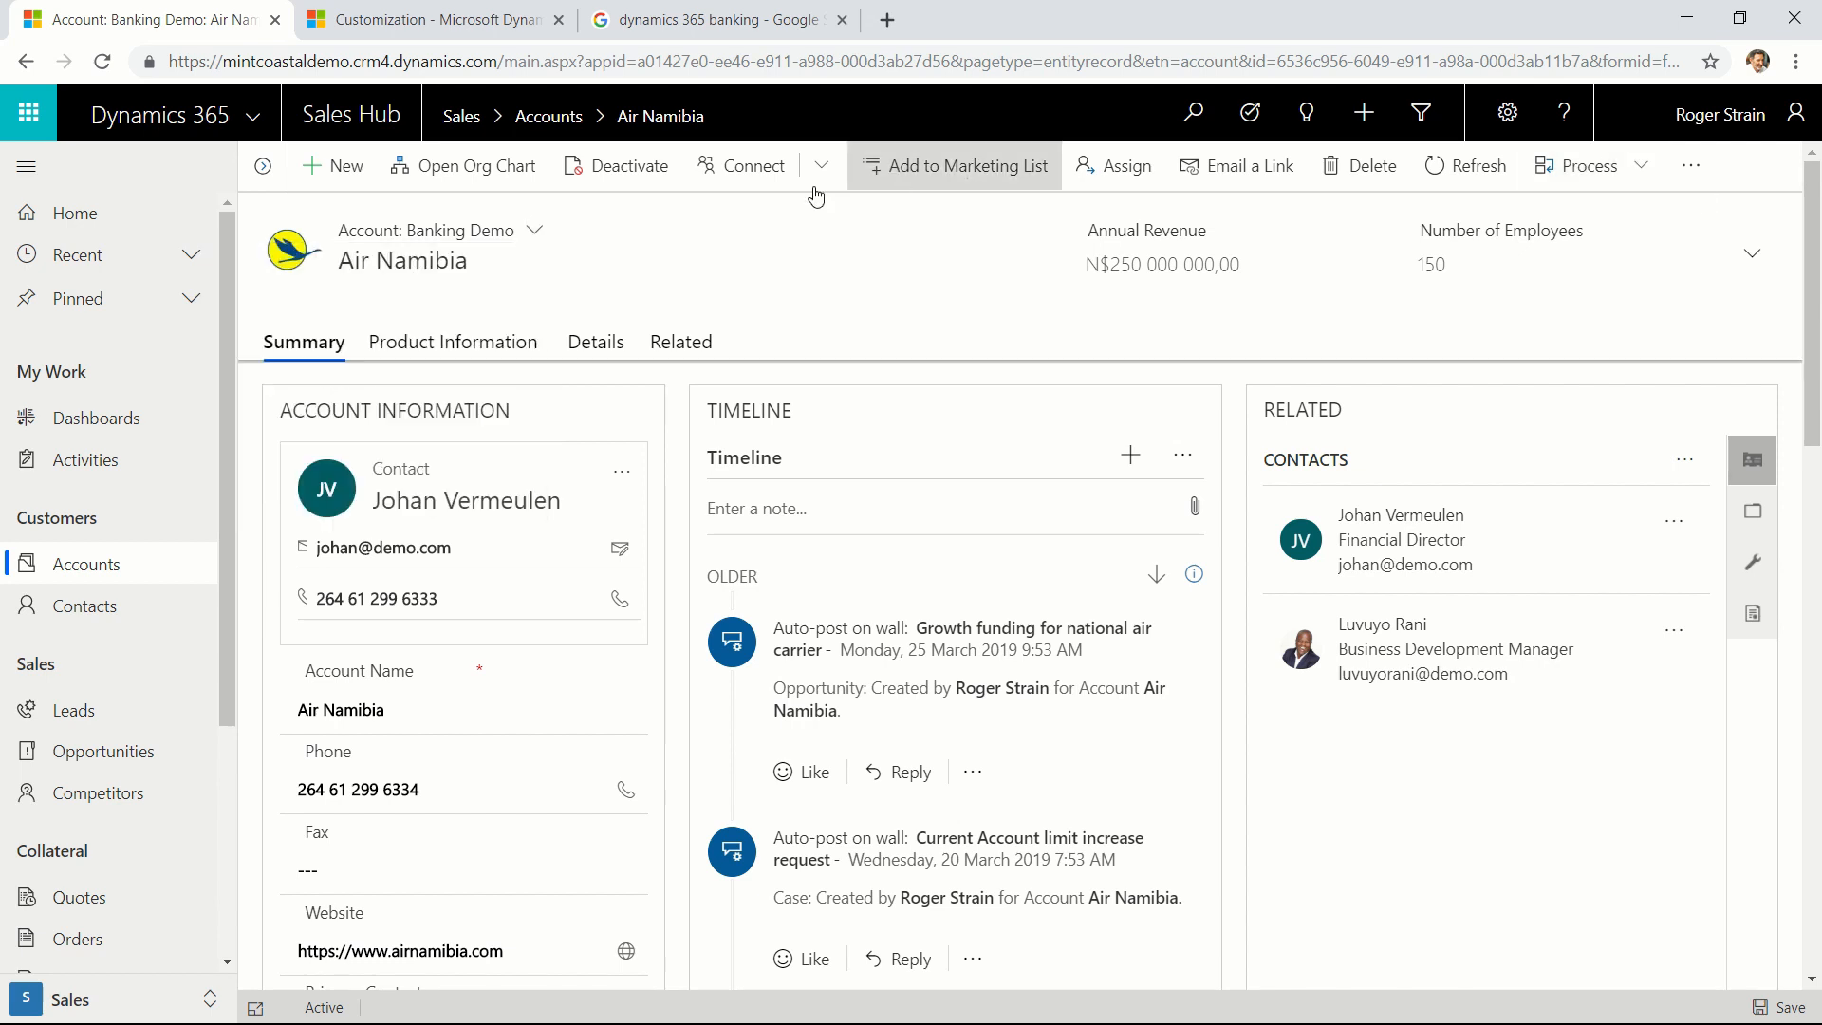
Review the Air Namibia account's Product Information, covering KYC, Summary, Eligable Products, Product Holdings with its balance chart, and Offers.
{"action": "left_click", "coordinate": [481, 347]}
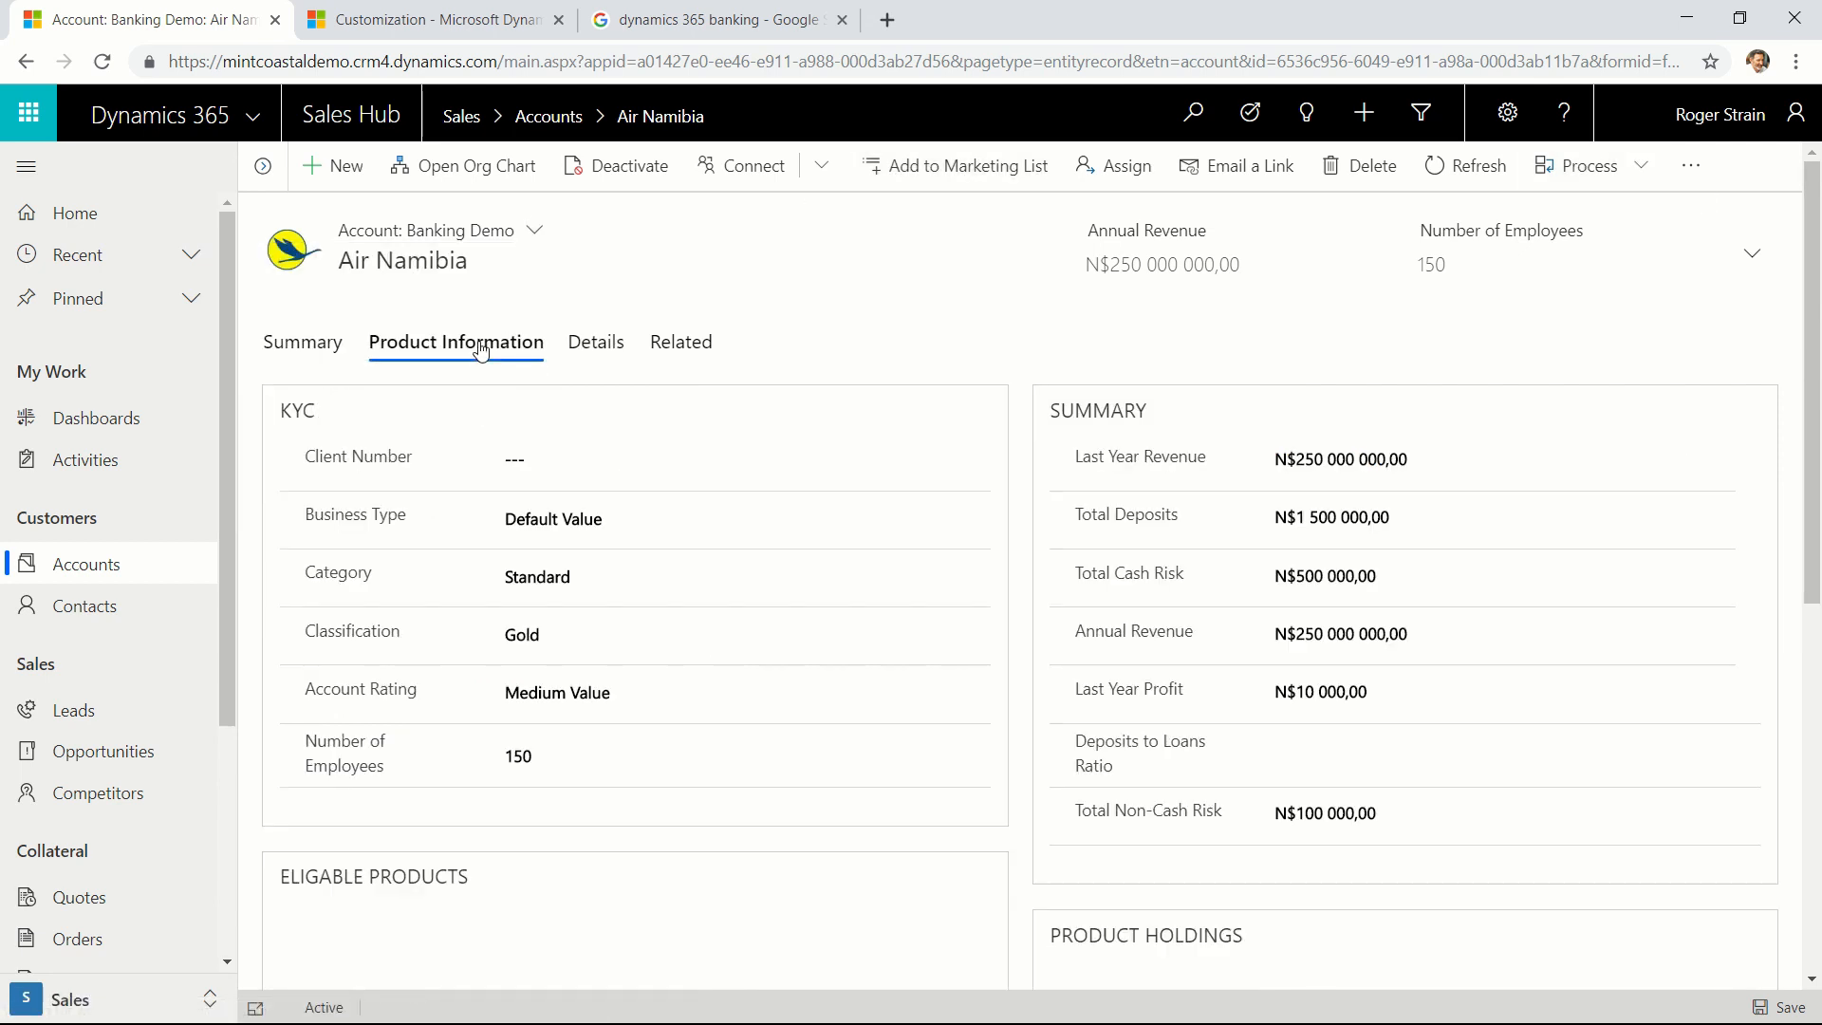
{"action": "left_click", "coordinate": [504, 515]}
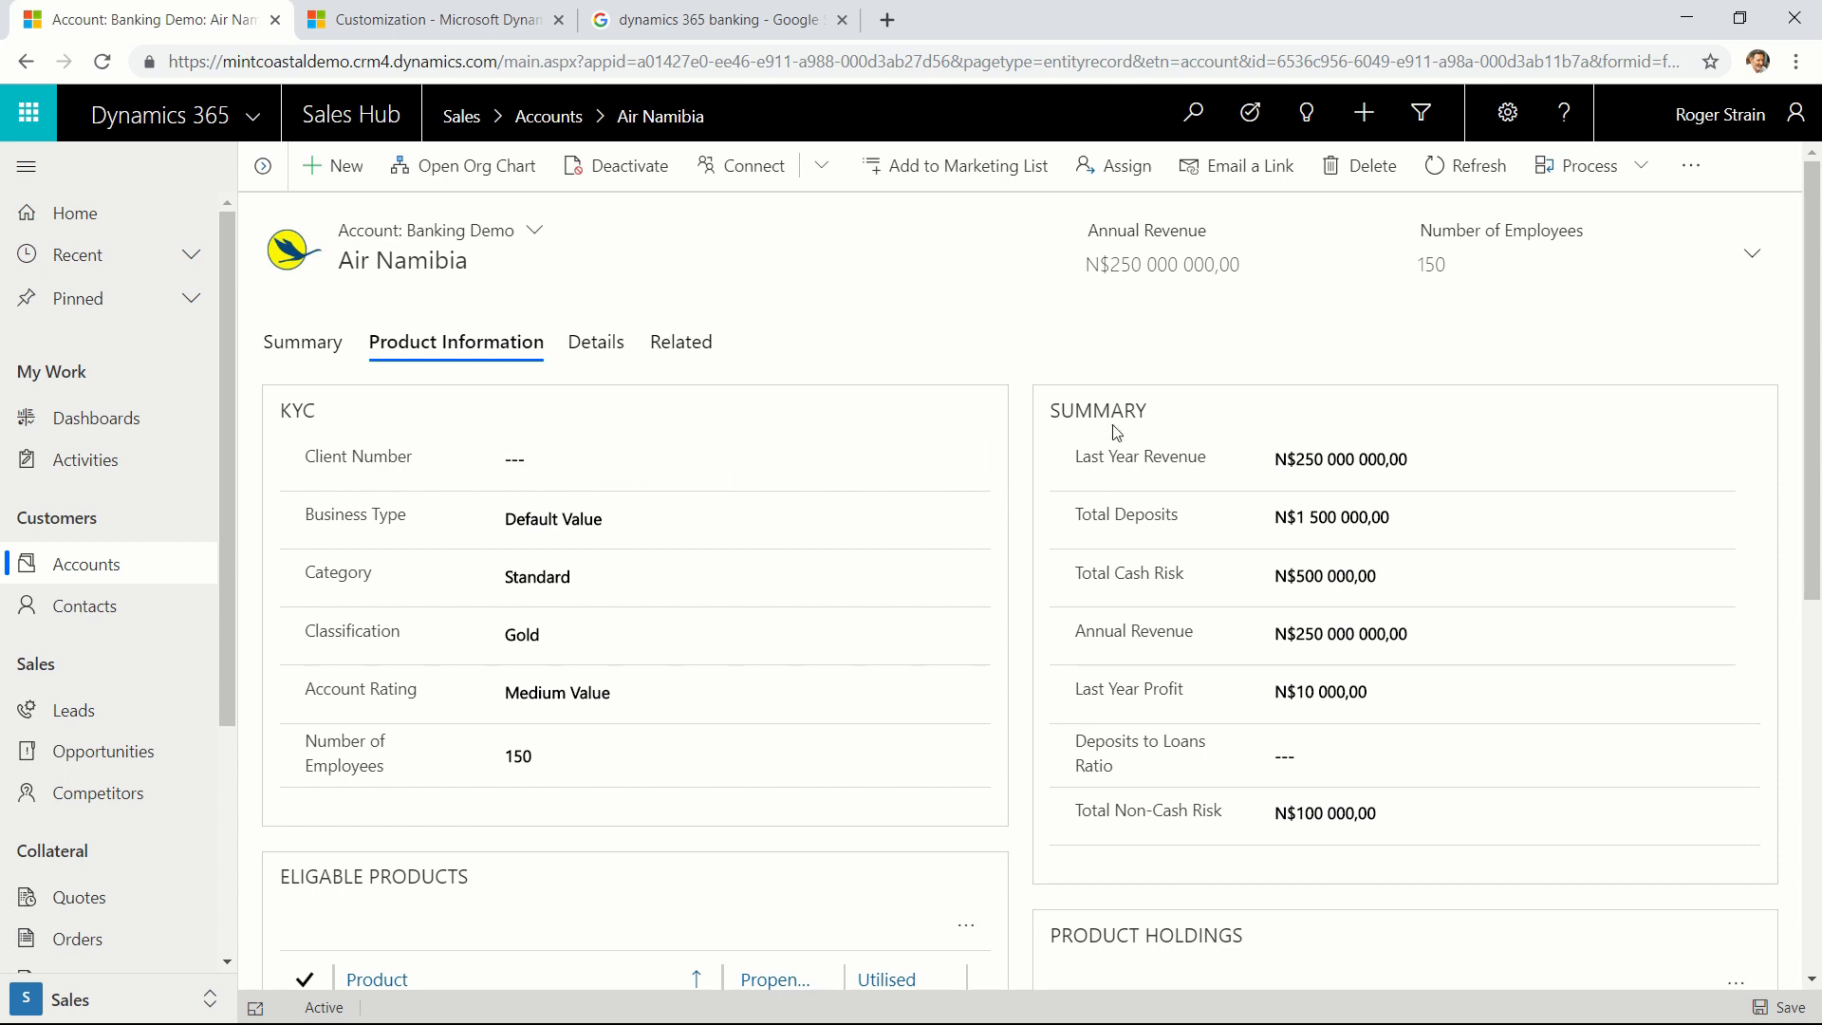
{"action": "scroll", "coordinate": [880, 570], "scroll_direction": "down", "scroll_amount": 5}
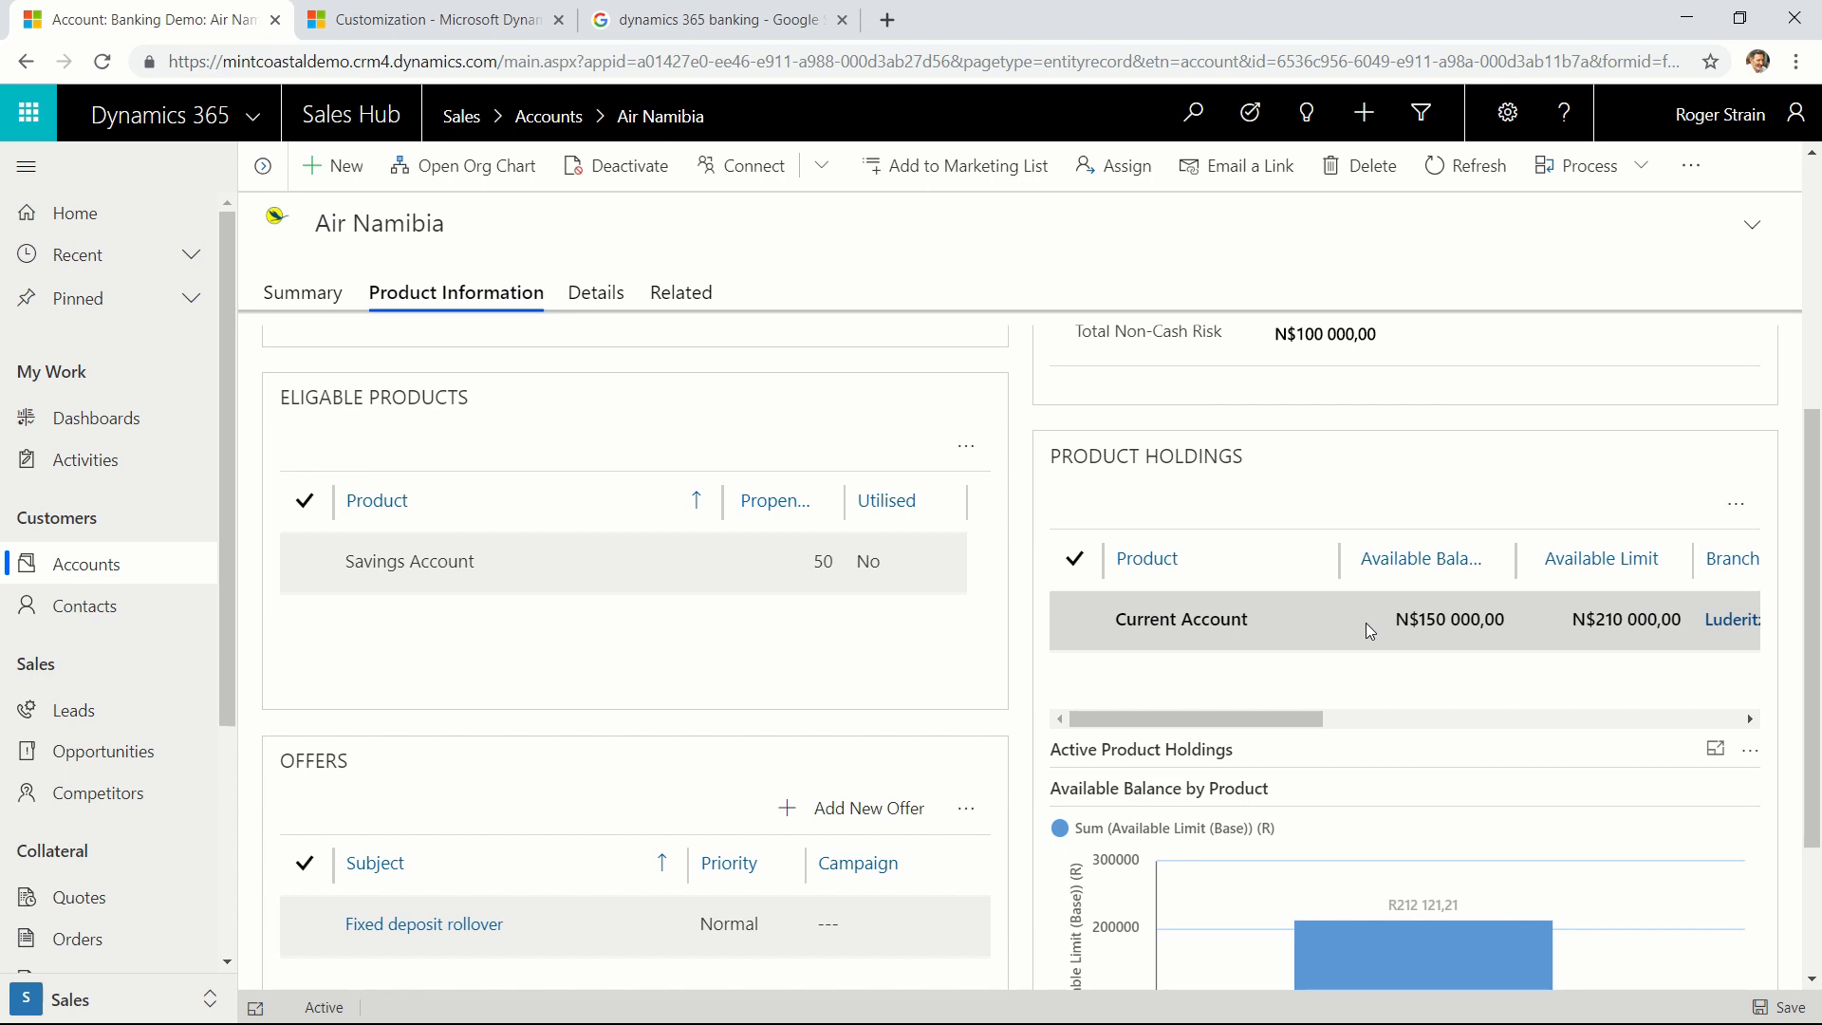
{"action": "left_click_drag", "start_coordinate": [1276, 722], "coordinate": [1336, 721]}
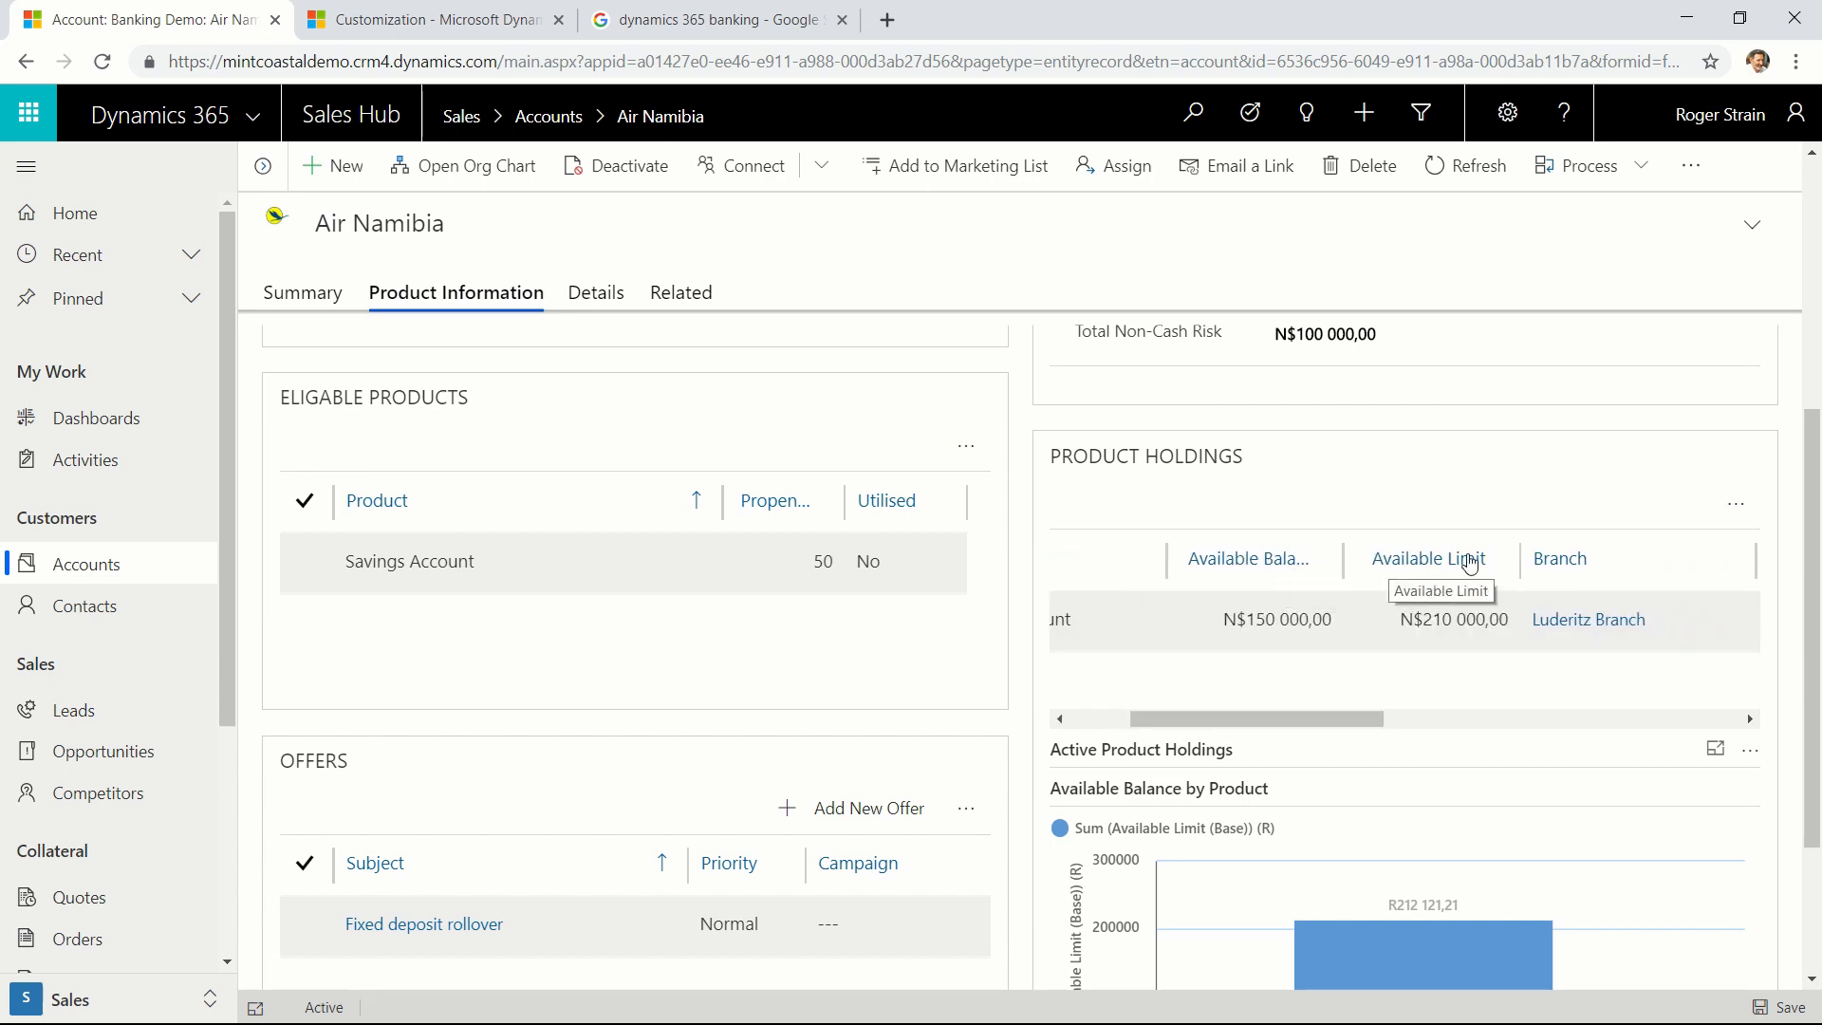
{"action": "left_click", "coordinate": [1590, 714]}
{"action": "left_click_drag", "start_coordinate": [1589, 700], "coordinate": [1247, 718]}
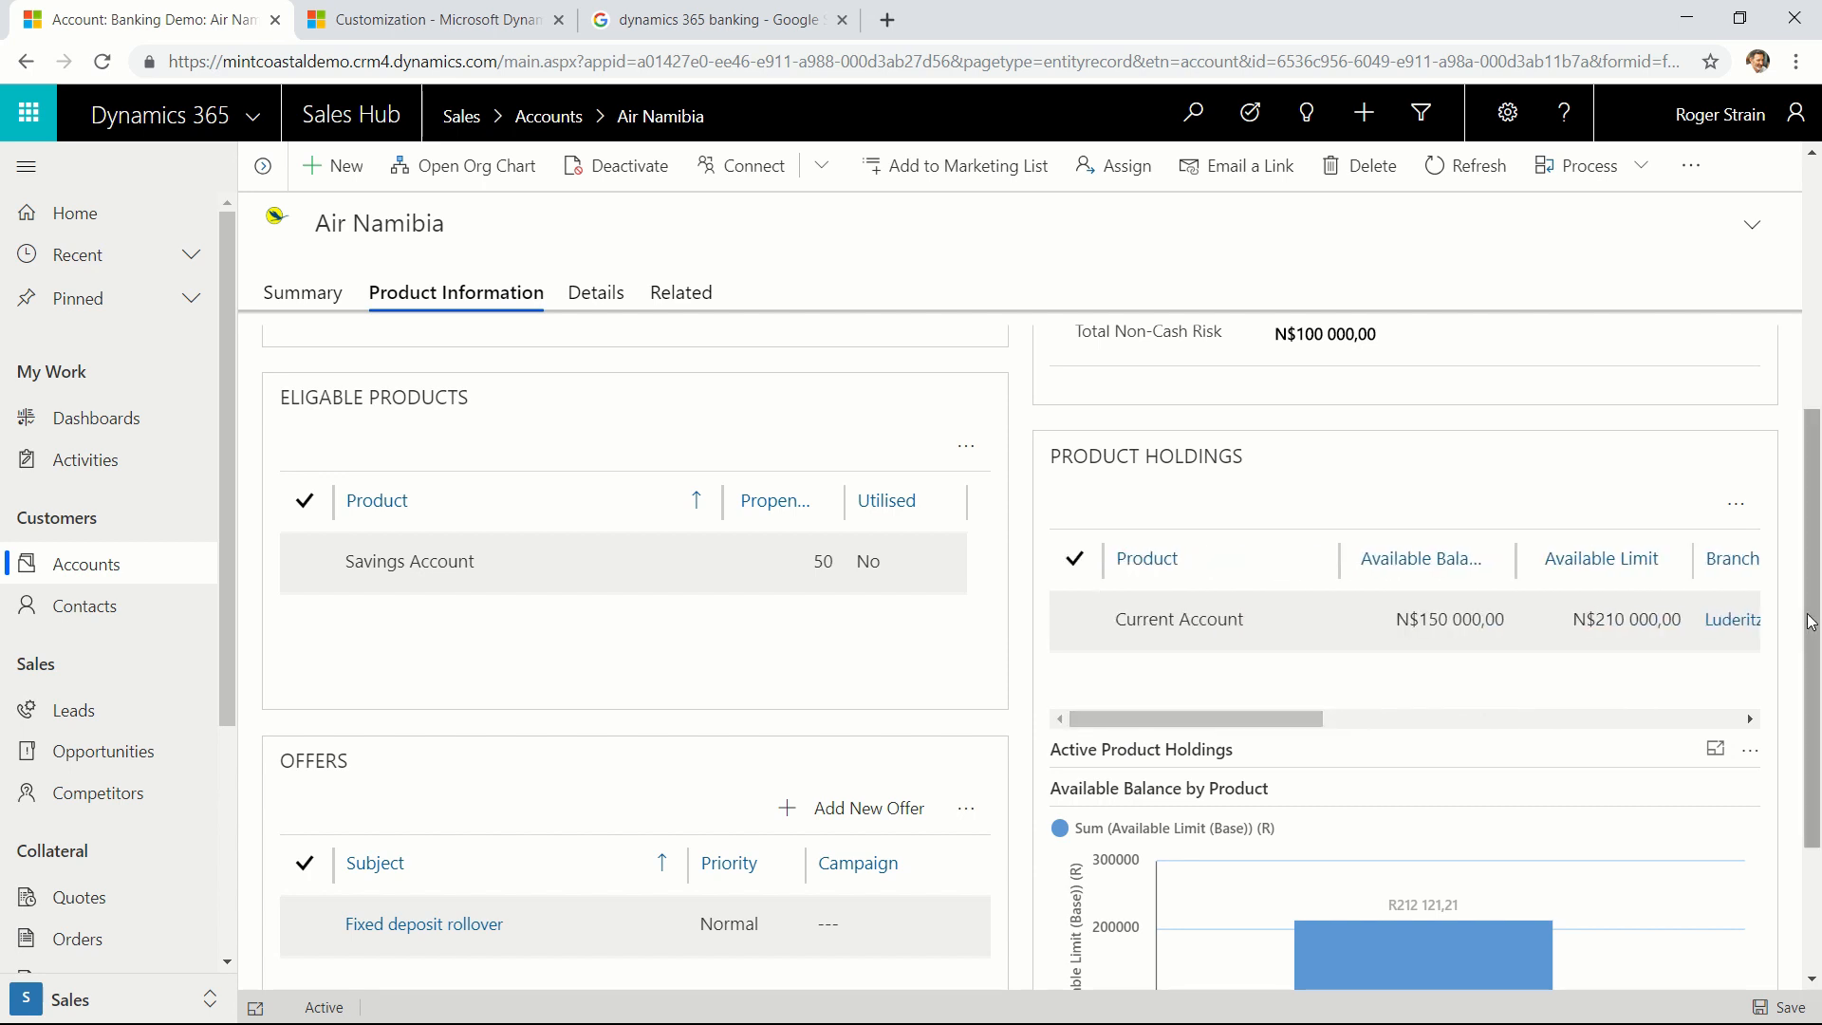
{"action": "left_click_drag", "start_coordinate": [1813, 617], "coordinate": [1812, 740]}
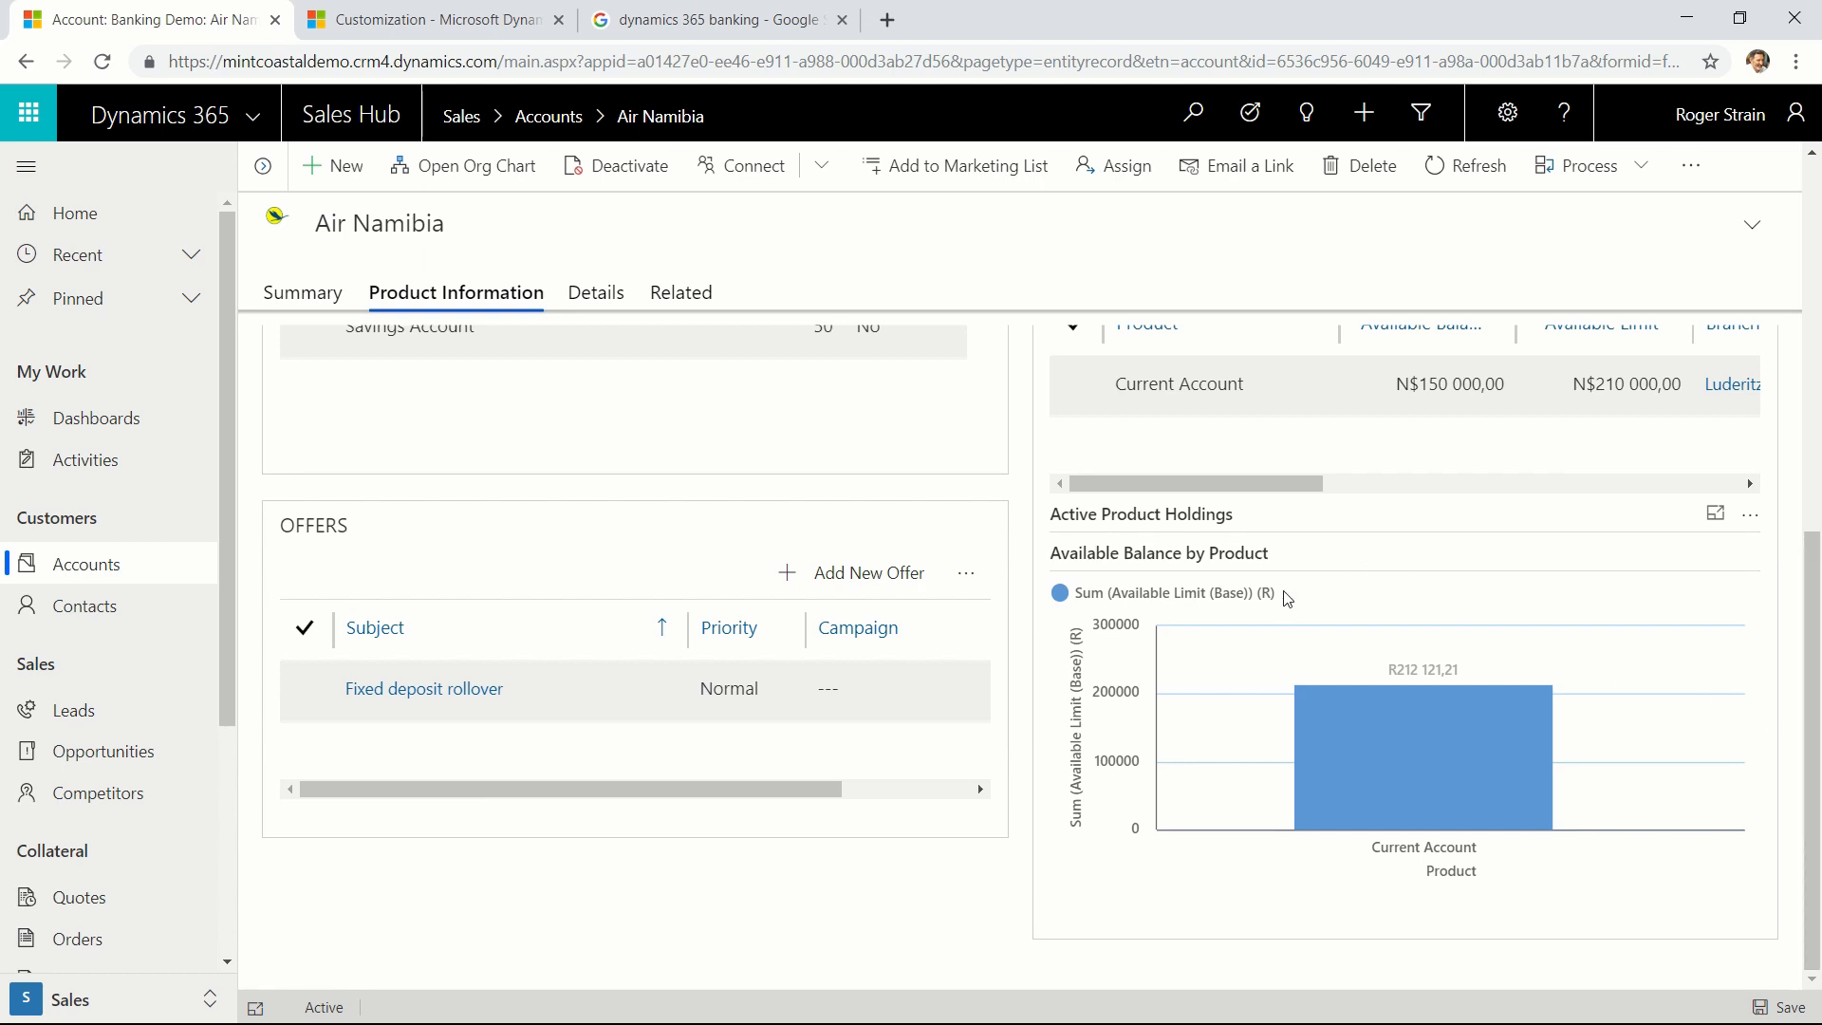
{"action": "left_click_drag", "start_coordinate": [1813, 721], "coordinate": [1821, 253]}
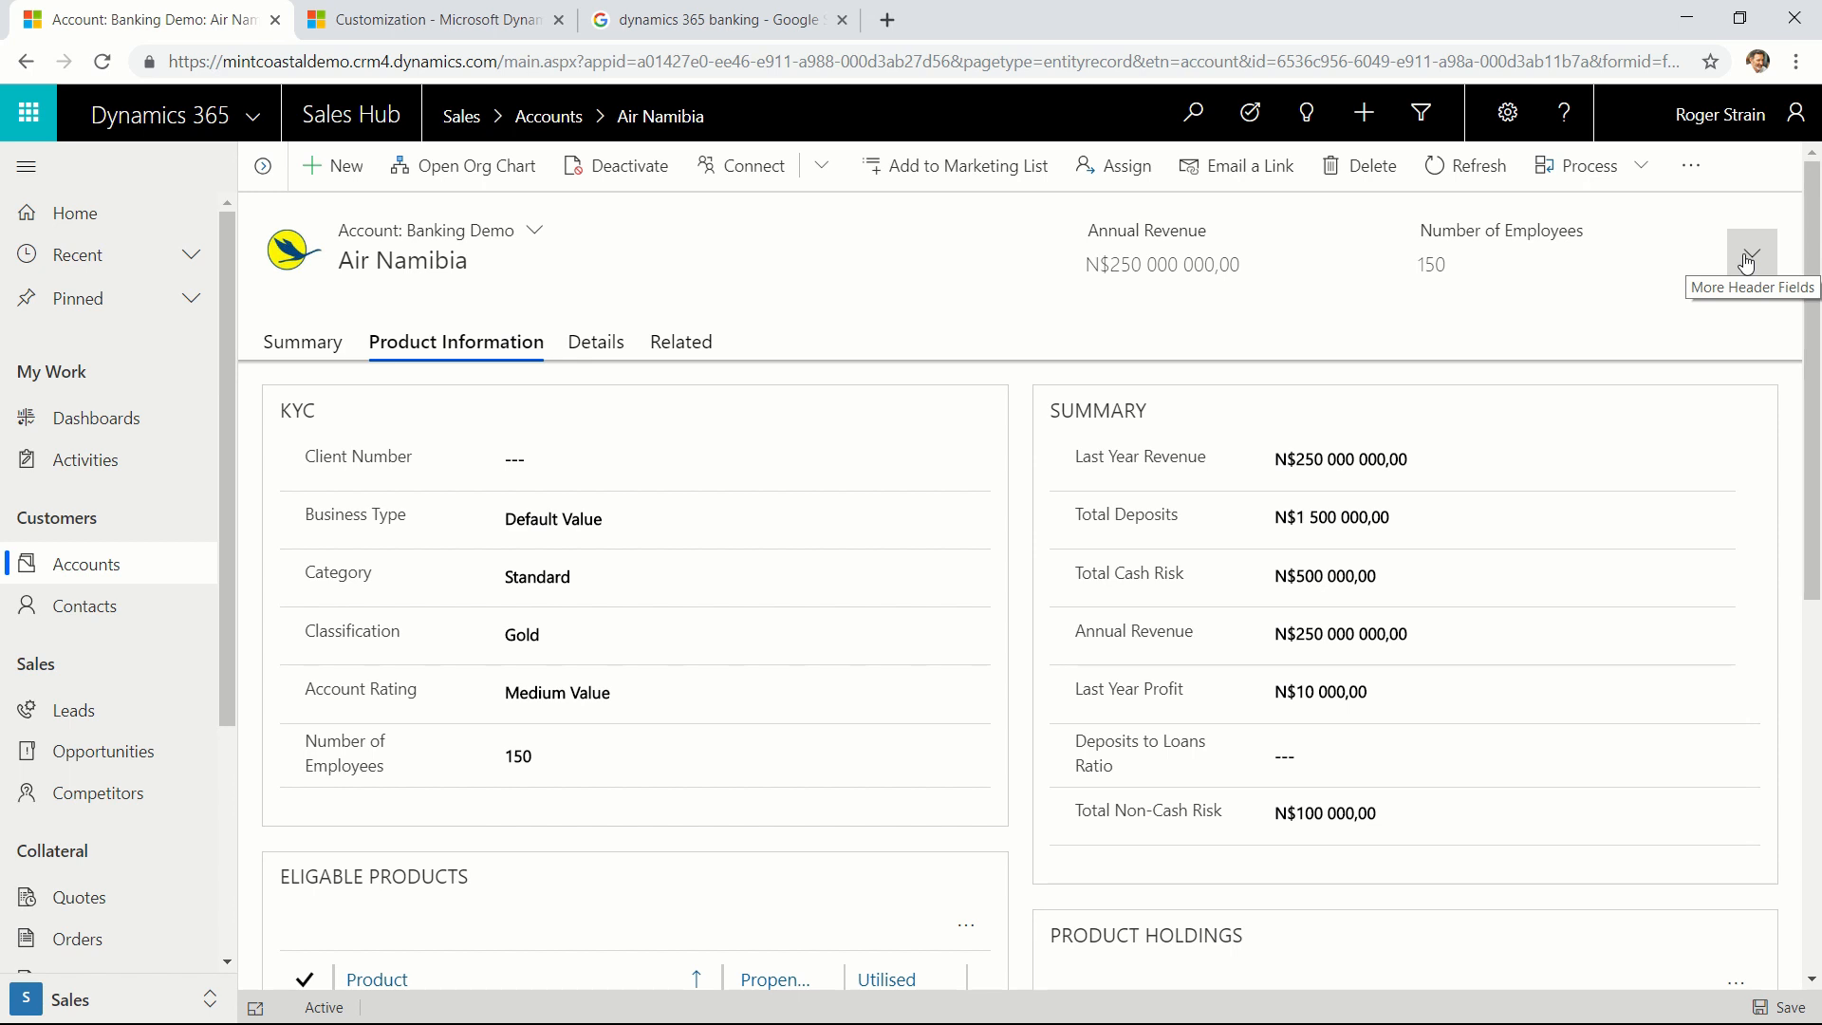
{"action": "left_click_drag", "start_coordinate": [1814, 332], "coordinate": [1820, 680]}
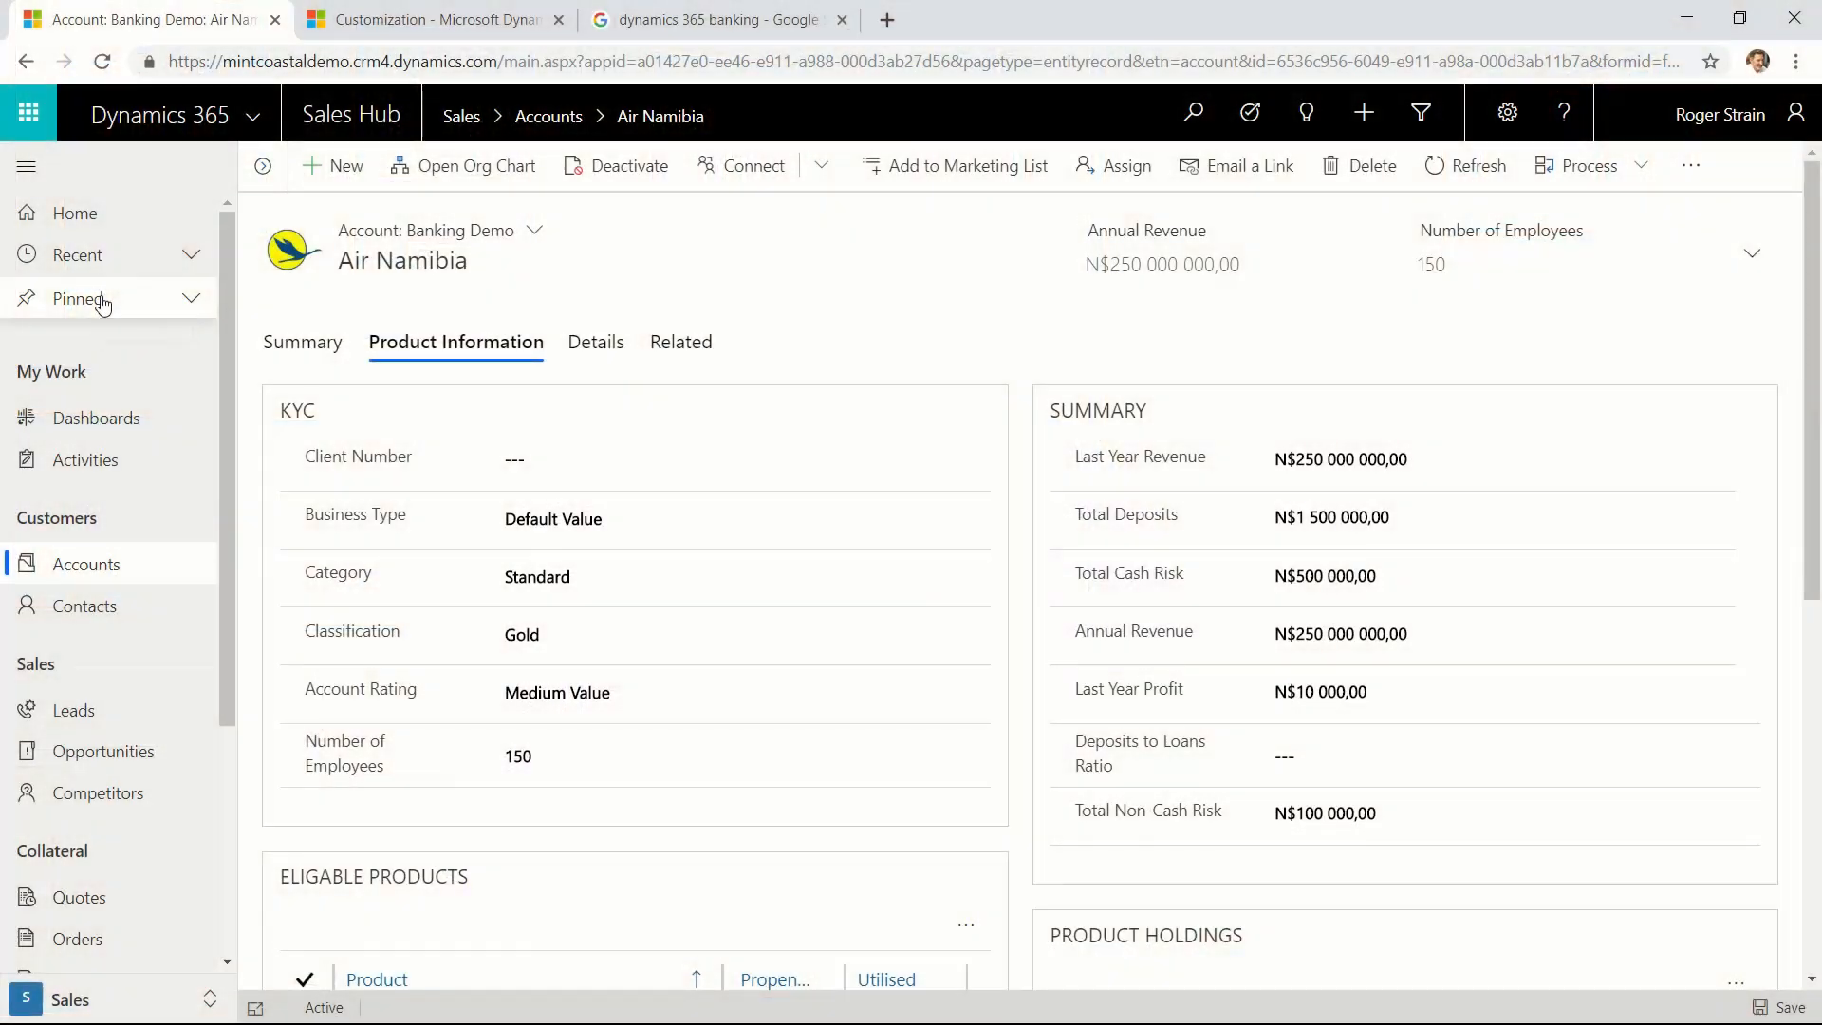
Expand the pinned records and open the Air Namibia account from them.
{"action": "left_click", "coordinate": [102, 302]}
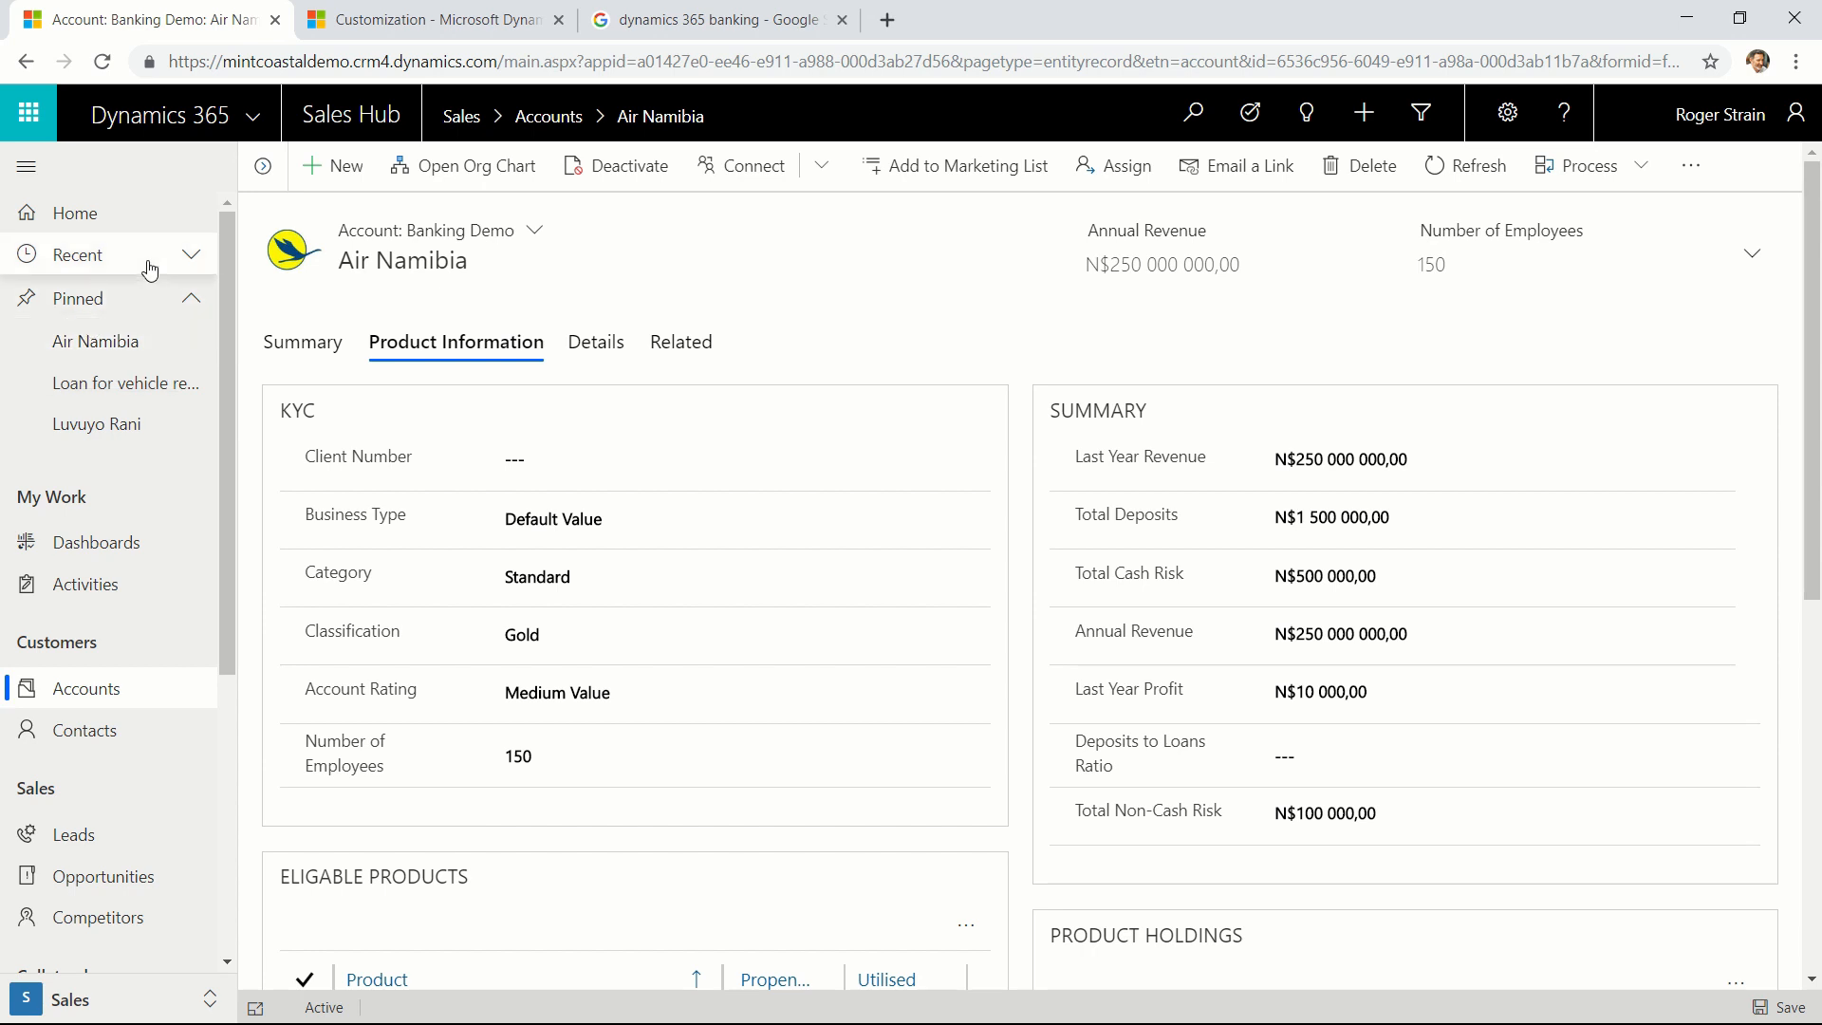
{"action": "left_click", "coordinate": [98, 343]}
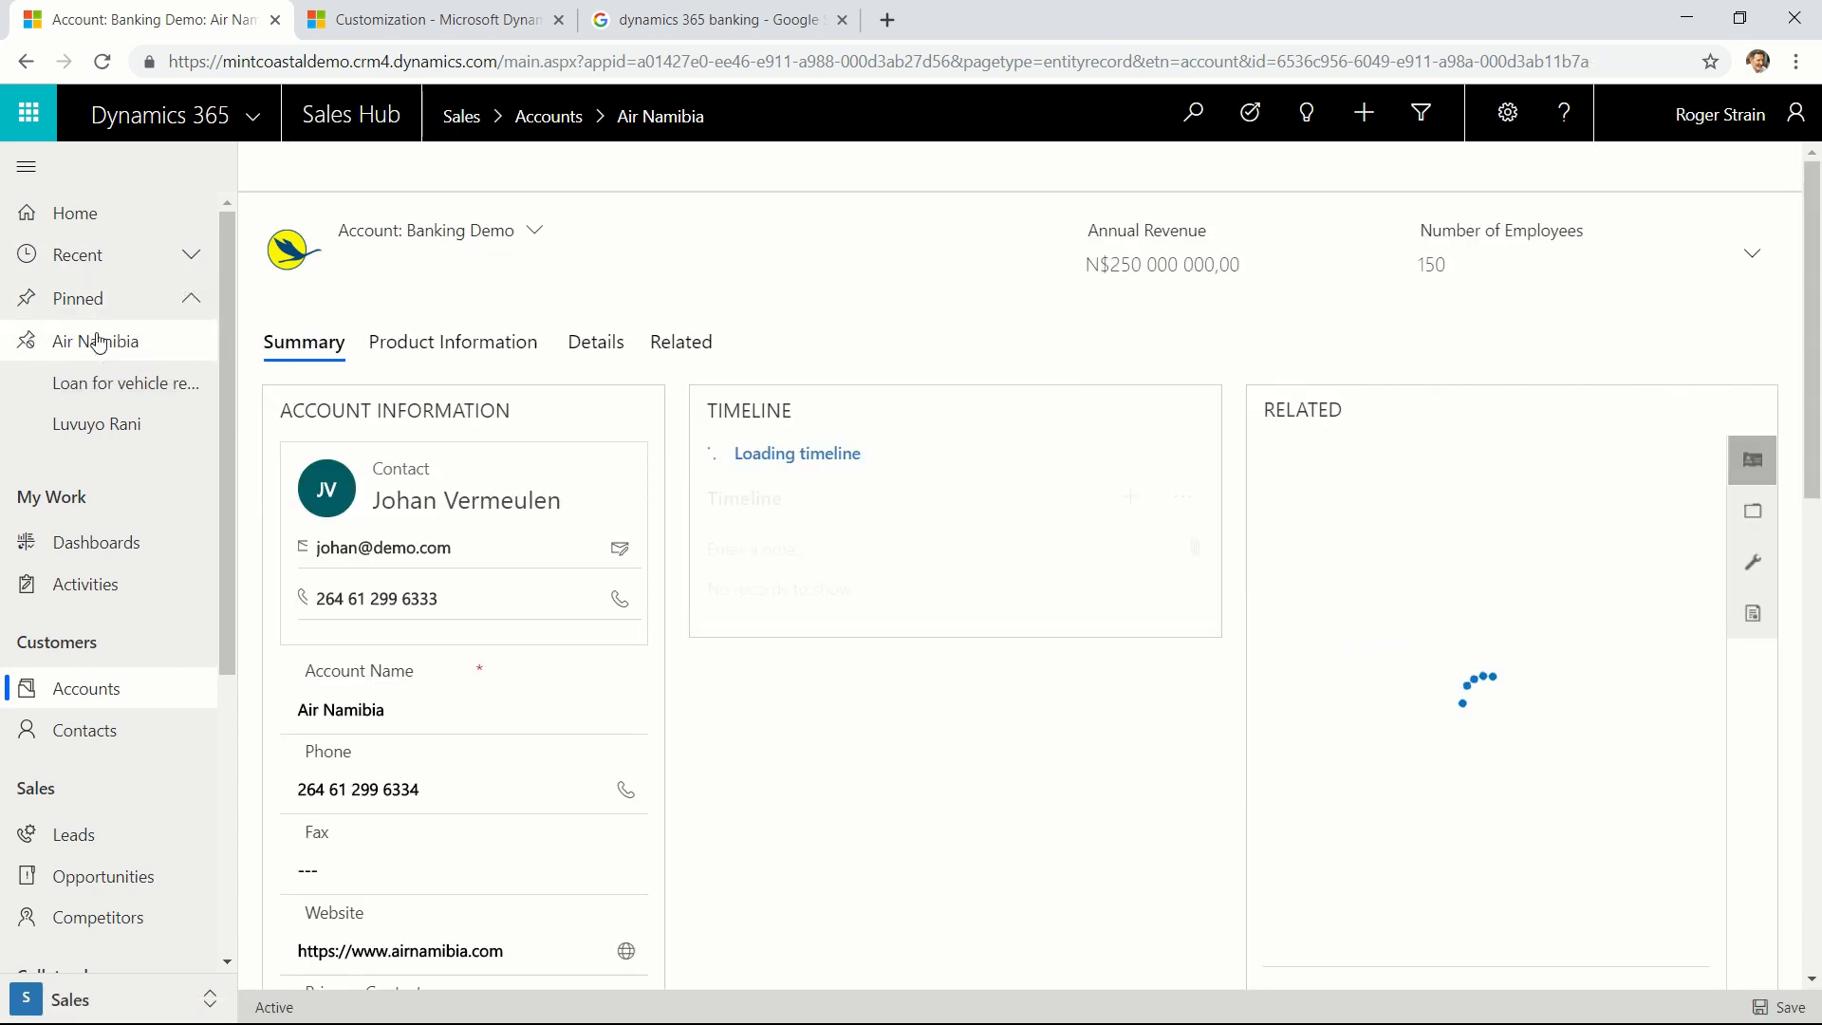